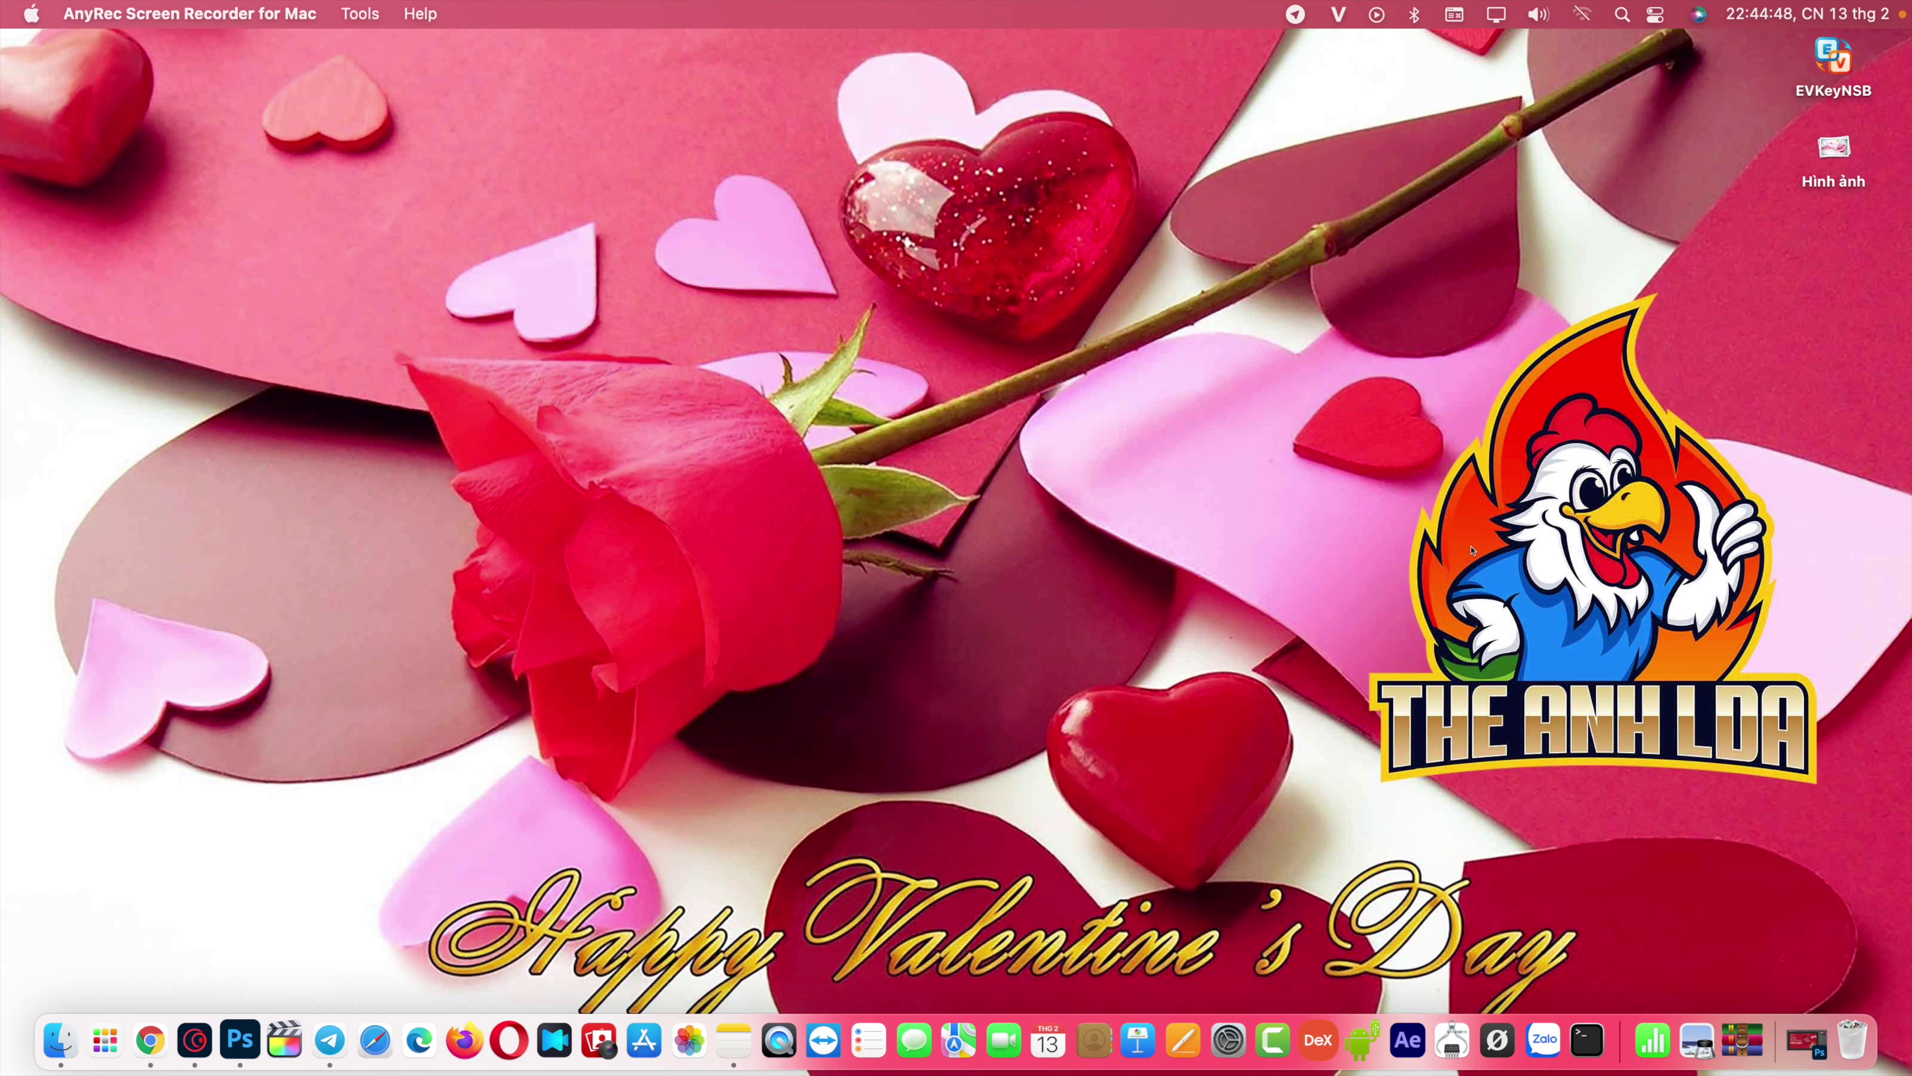
# Switch to the full-screen Chrome space showing the TimeBit OTC Register page.
pyautogui.hotkey('ctrl', 'Right')
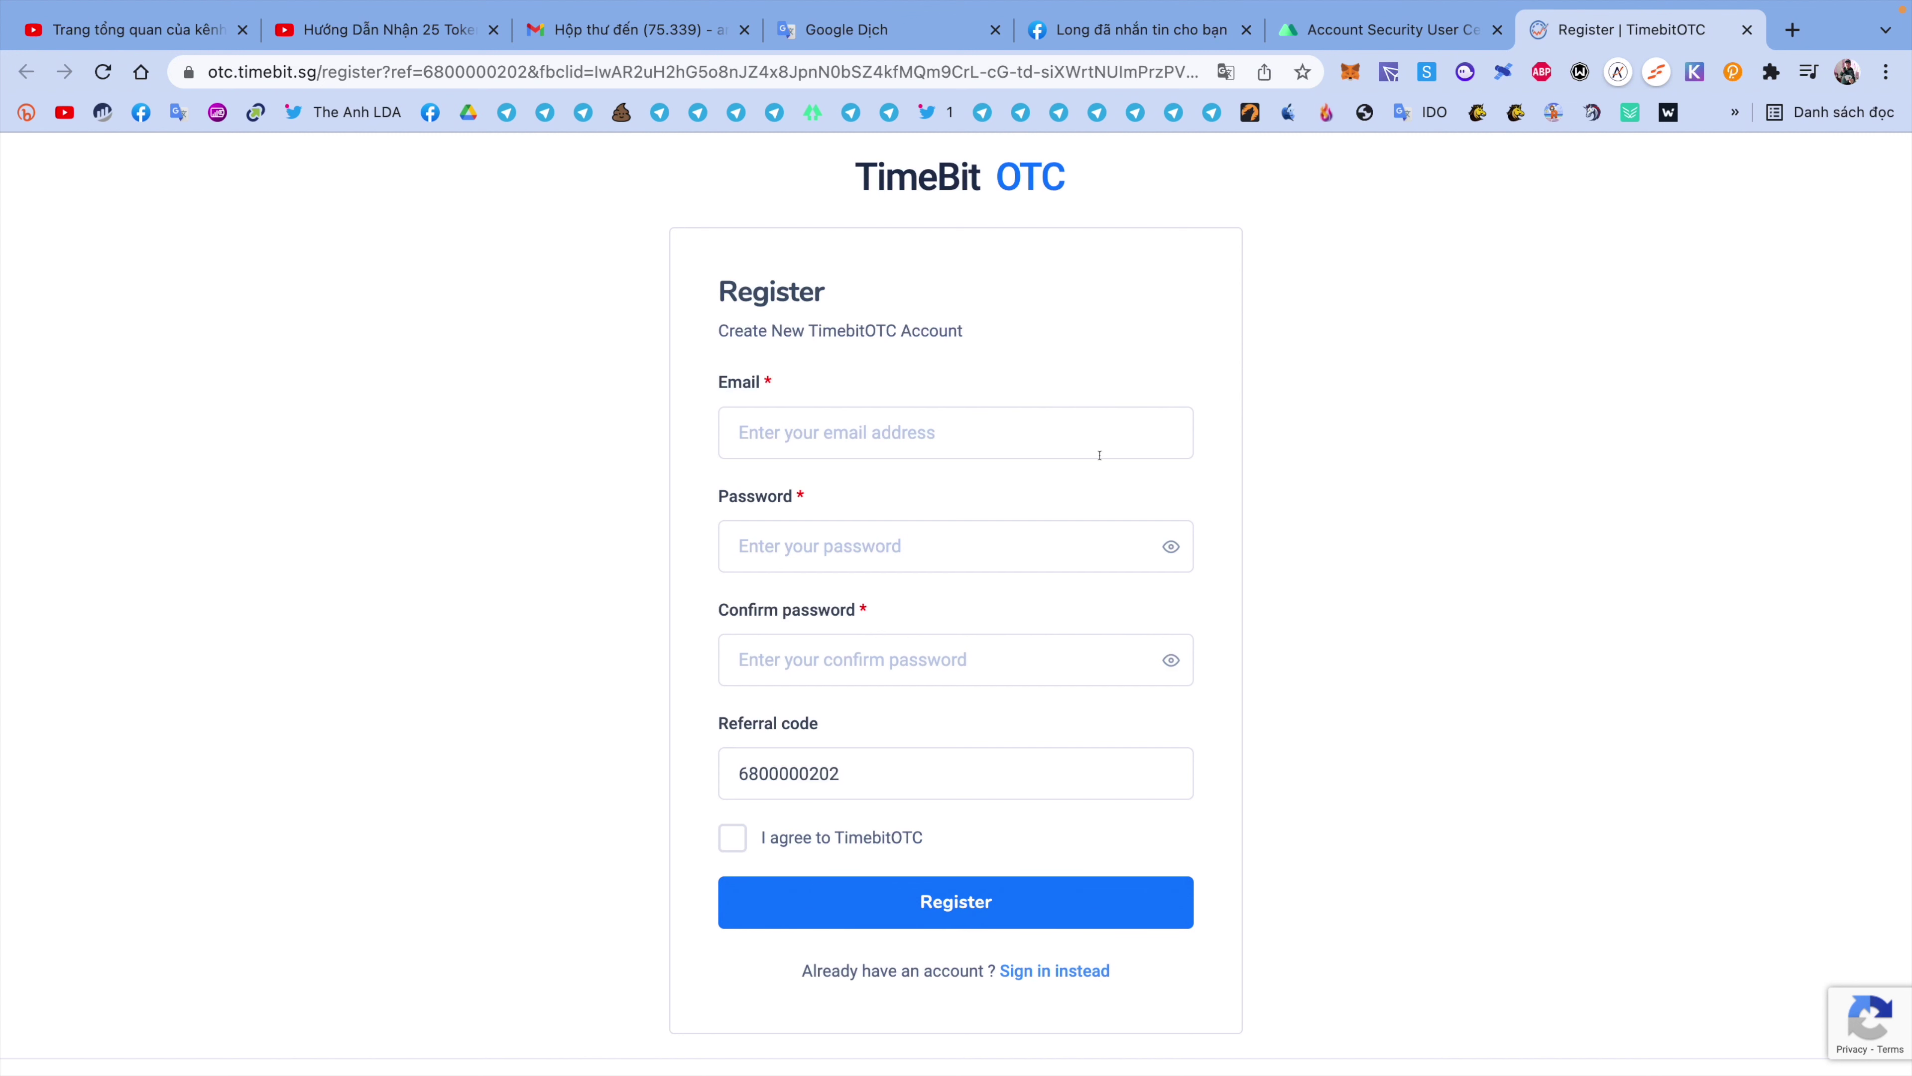
# Enter the account email and a password twice, accept the TimebitOTC terms, and register.
pyautogui.scroll(-1, 1025, 440)
pyautogui.click(1028, 437)
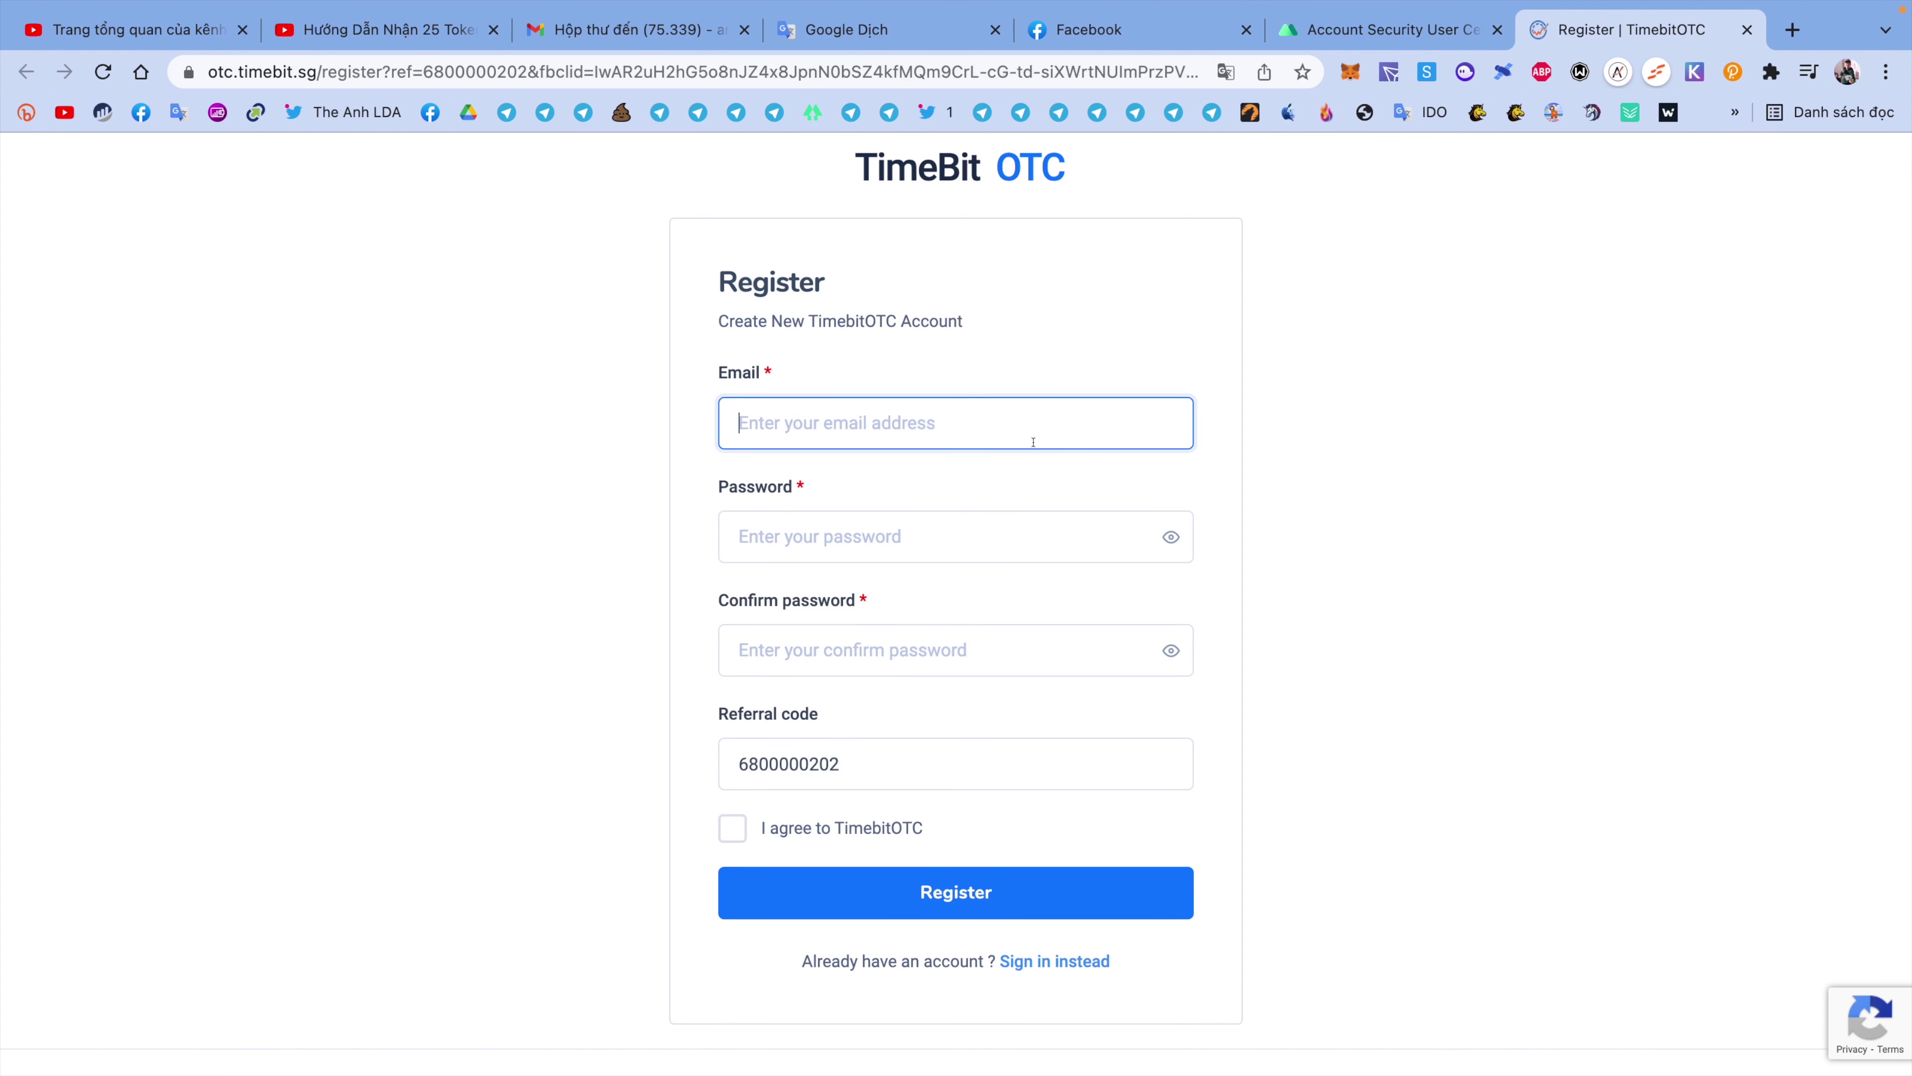
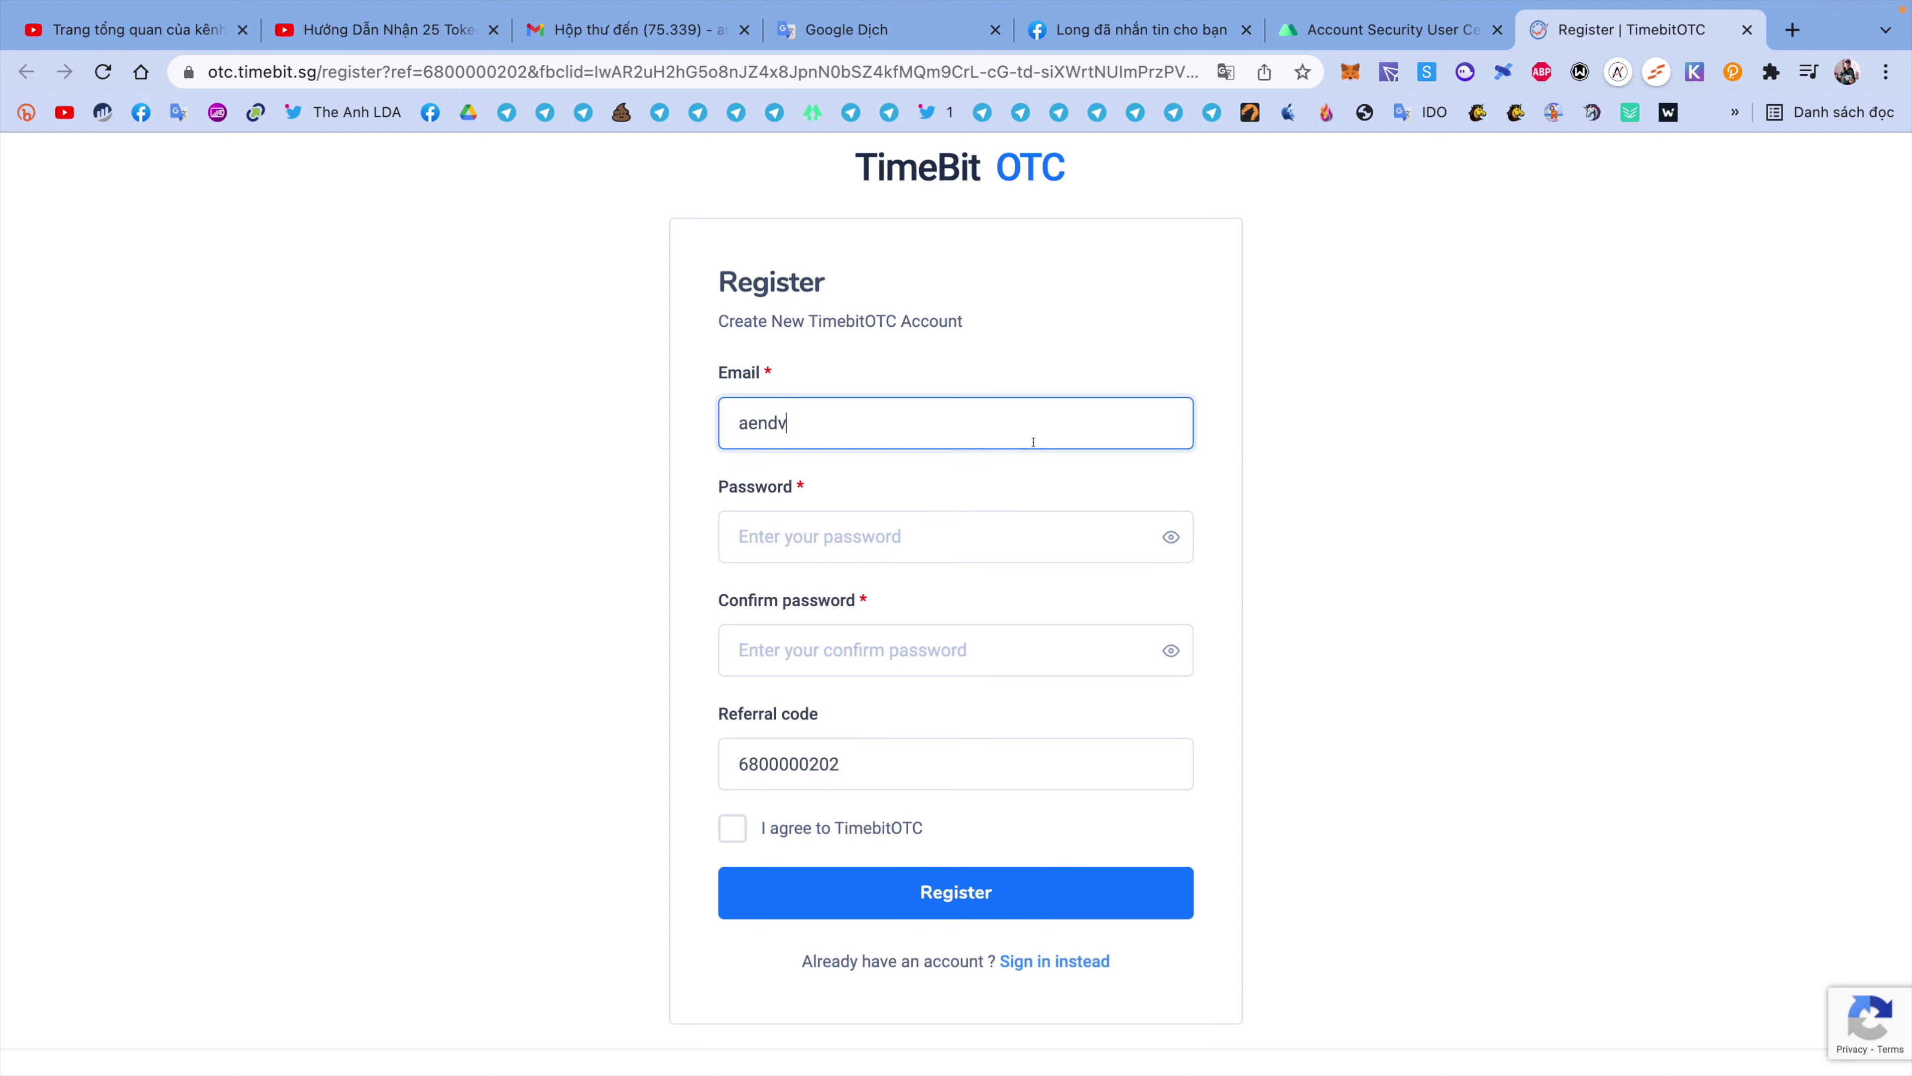
pyautogui.click(981, 531)
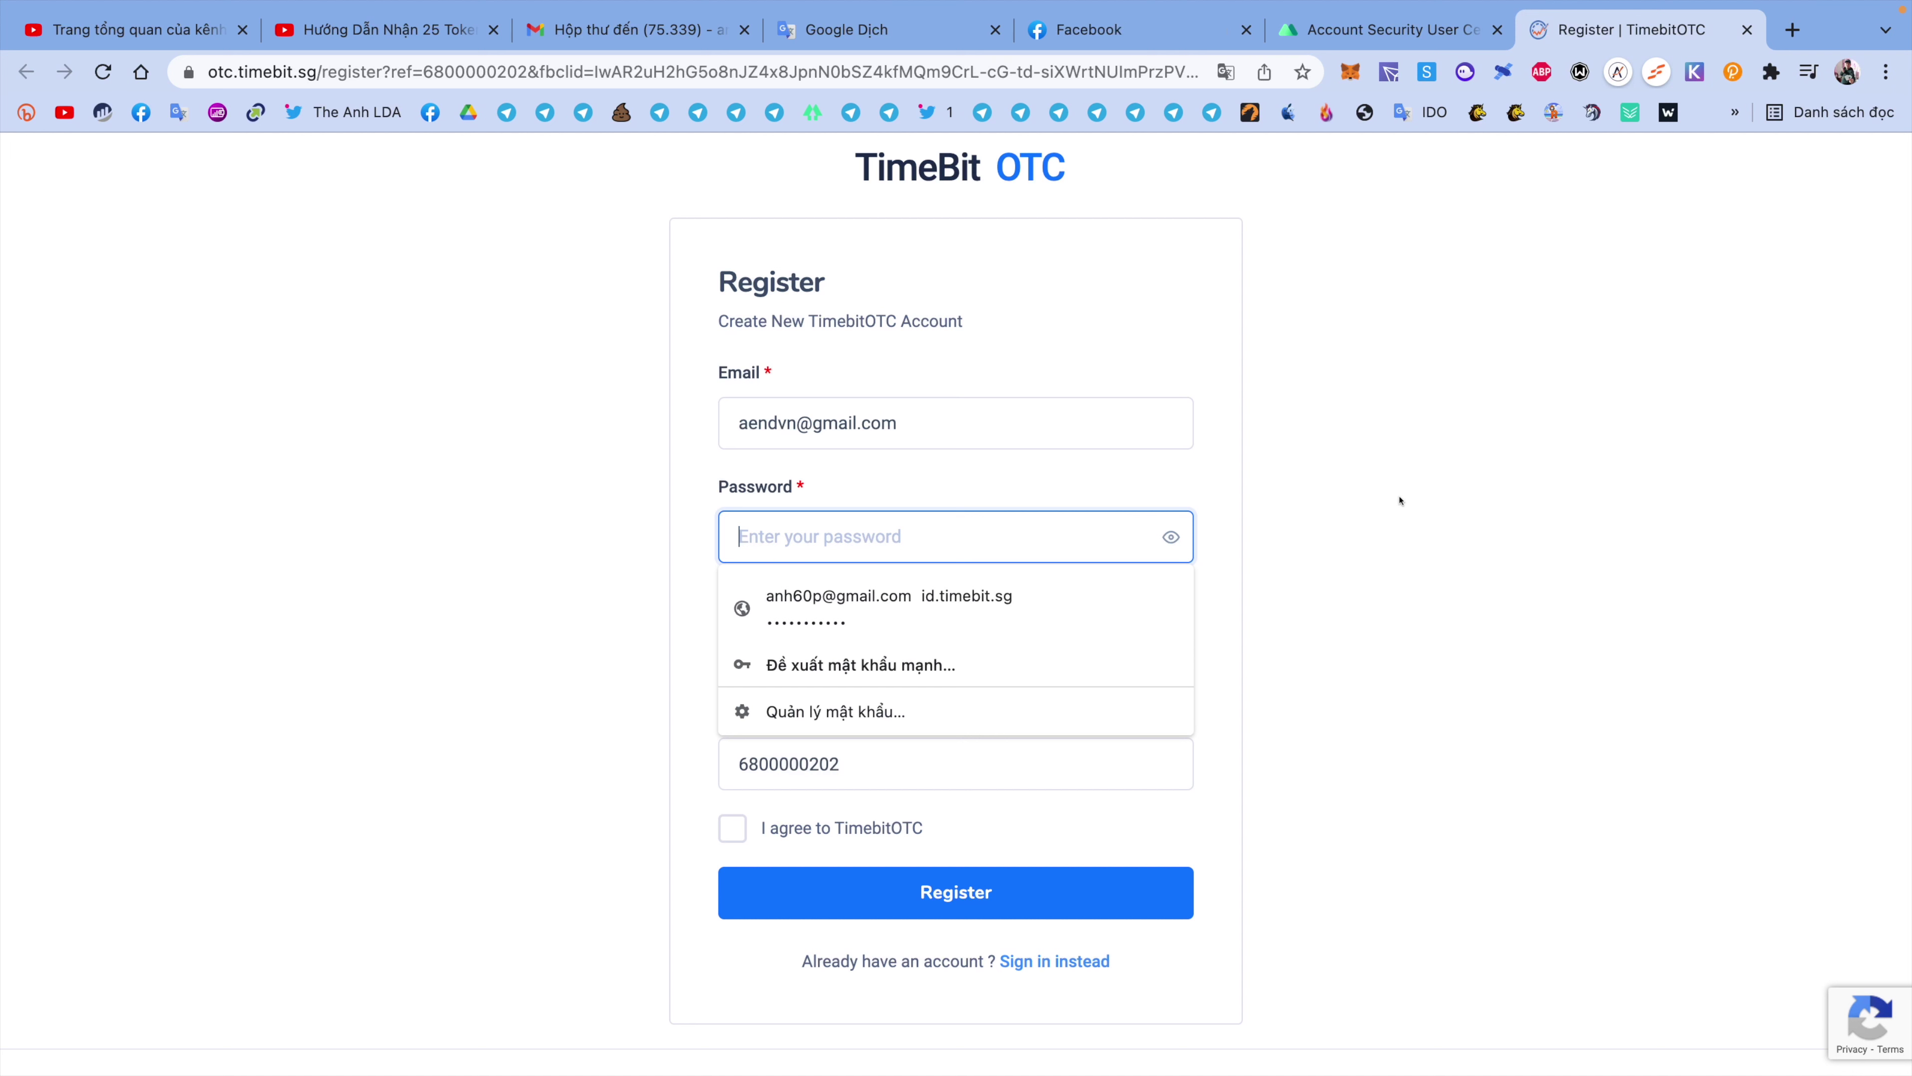
pyautogui.write('****')
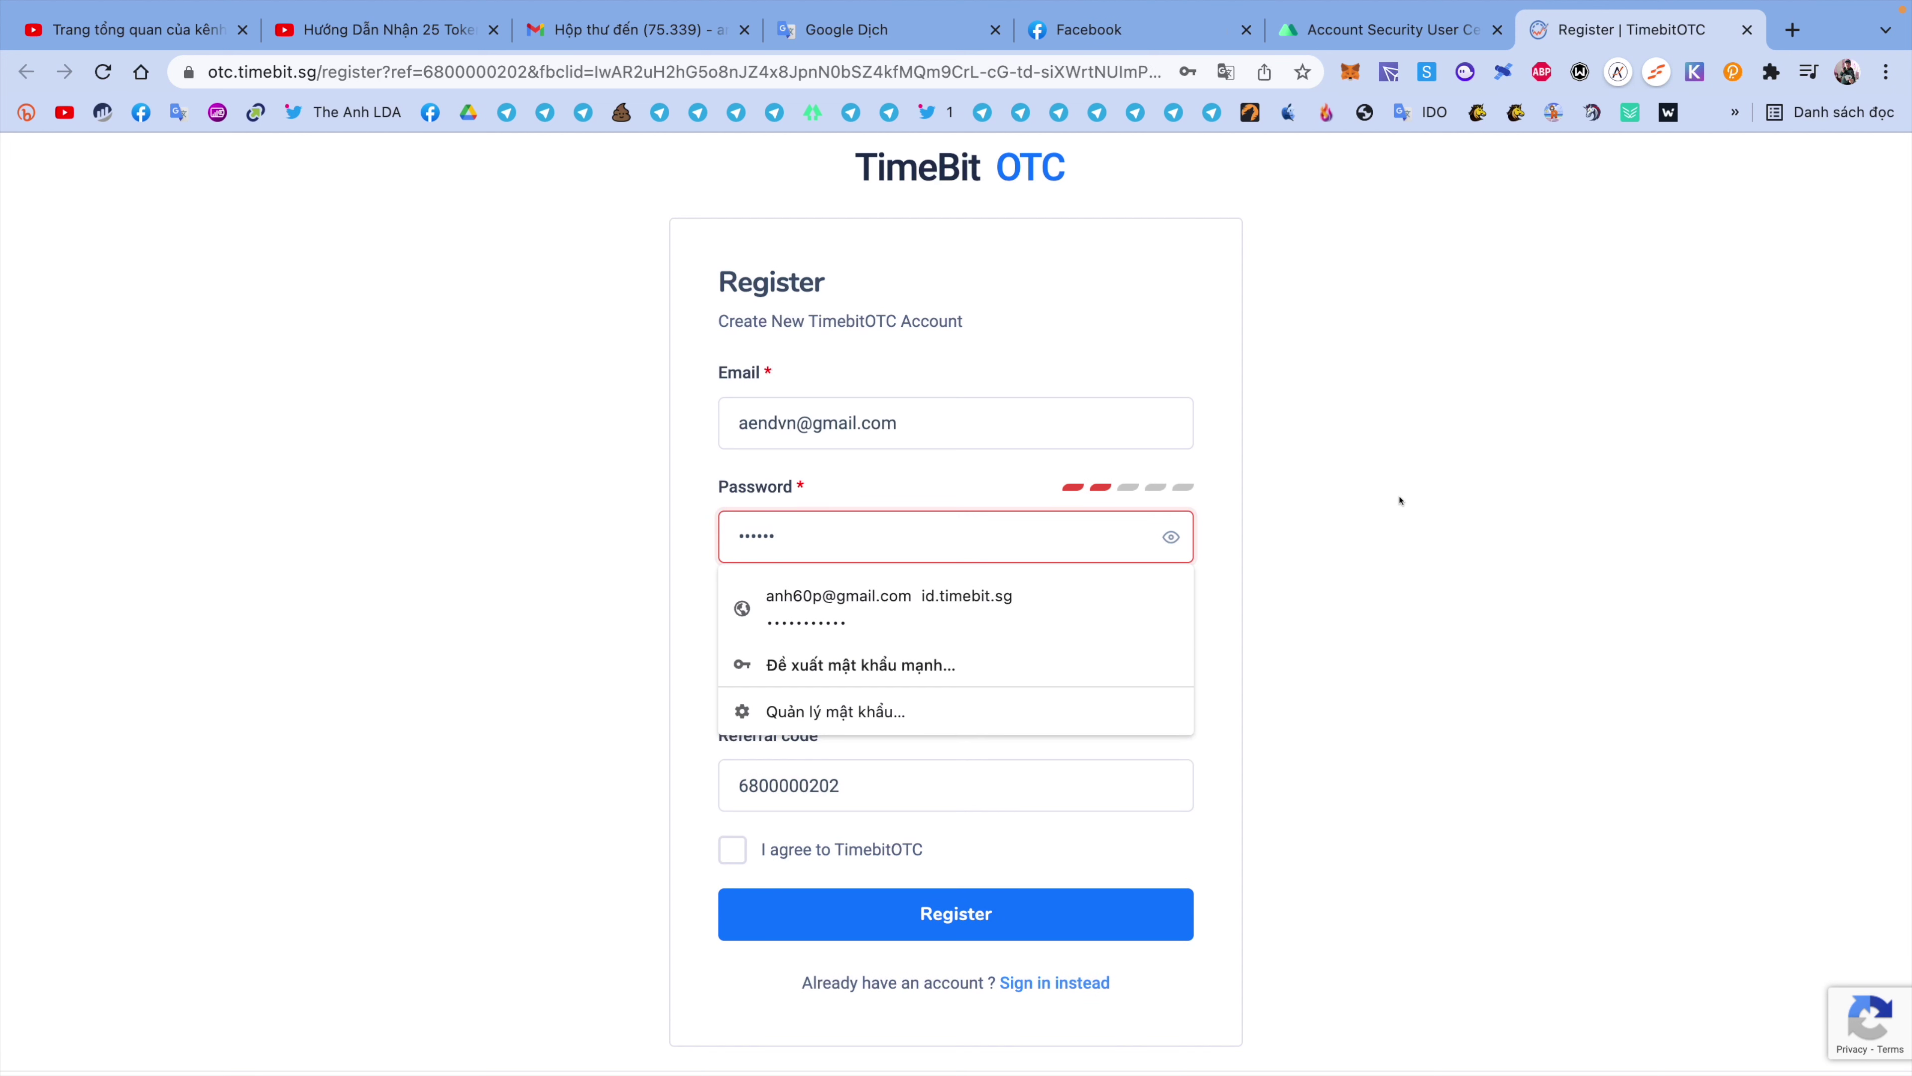
pyautogui.write('******')
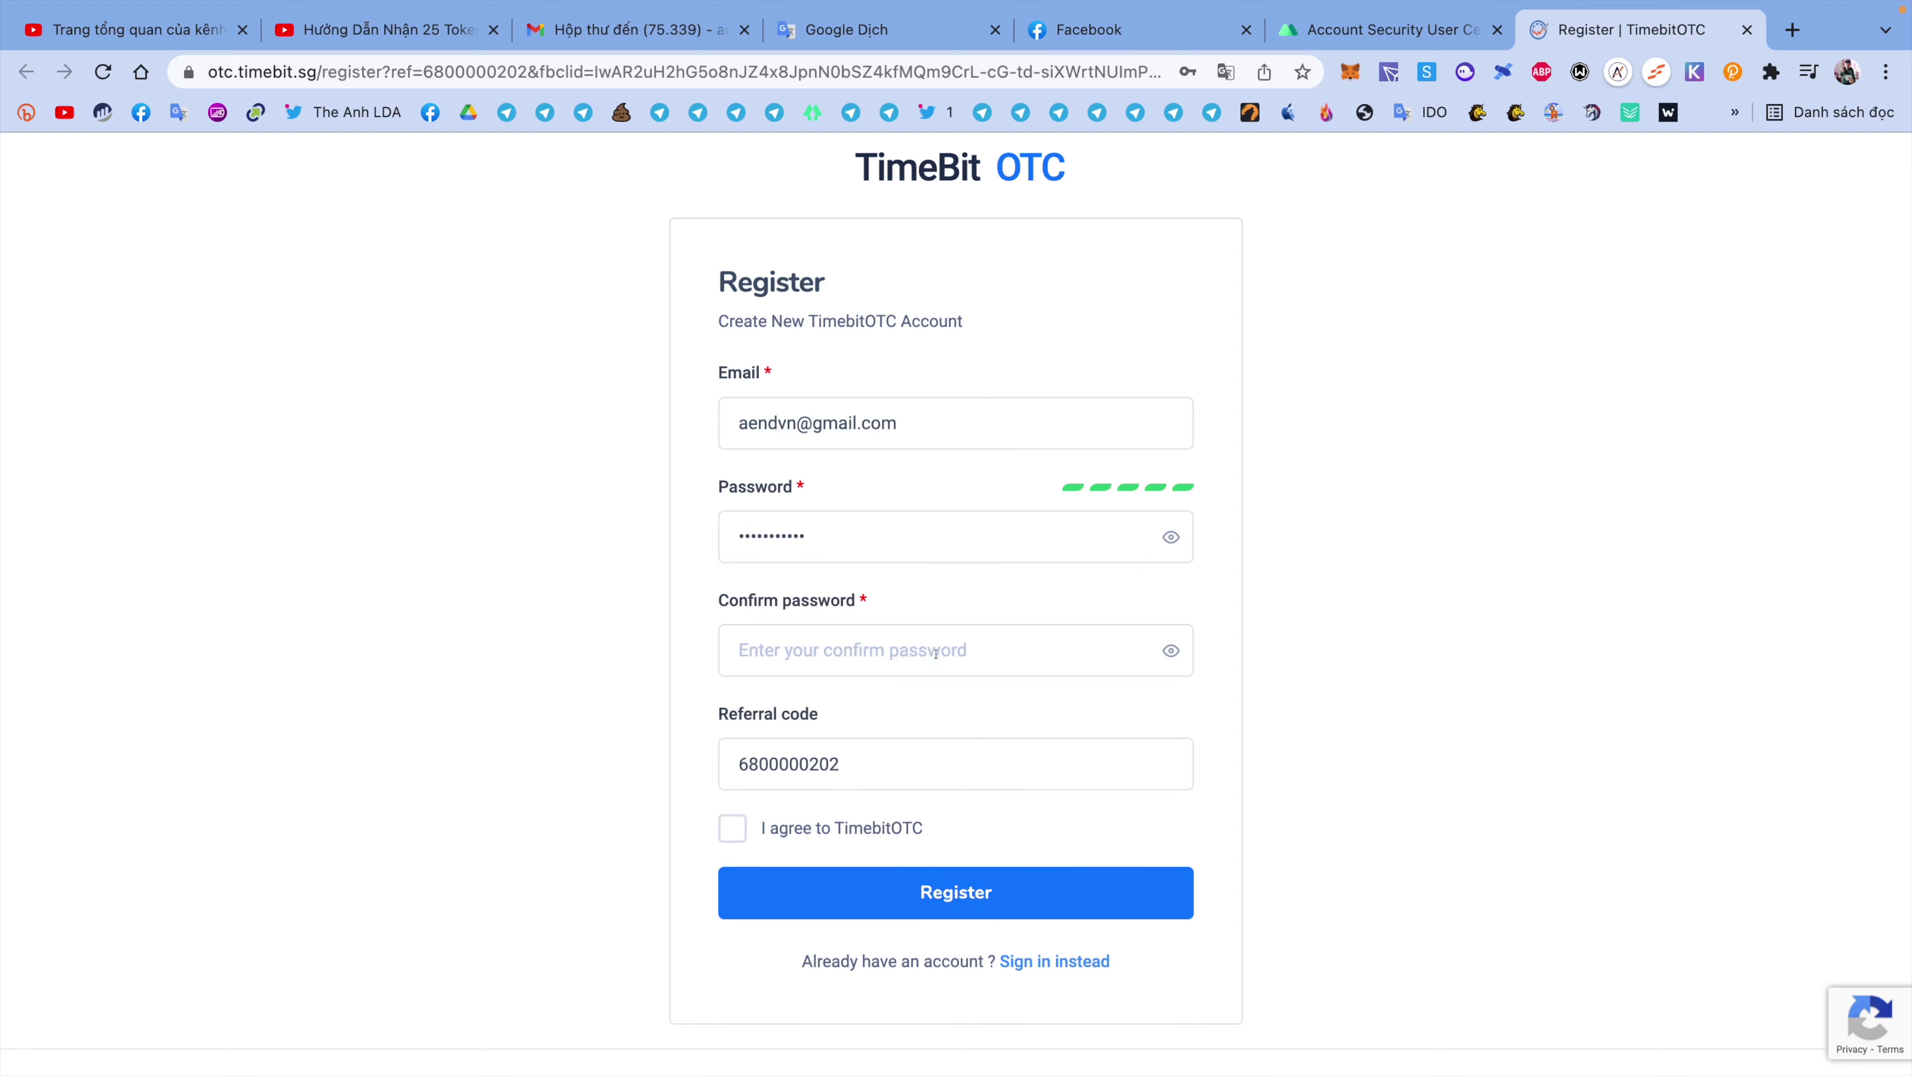
pyautogui.click(930, 649)
pyautogui.write('****')
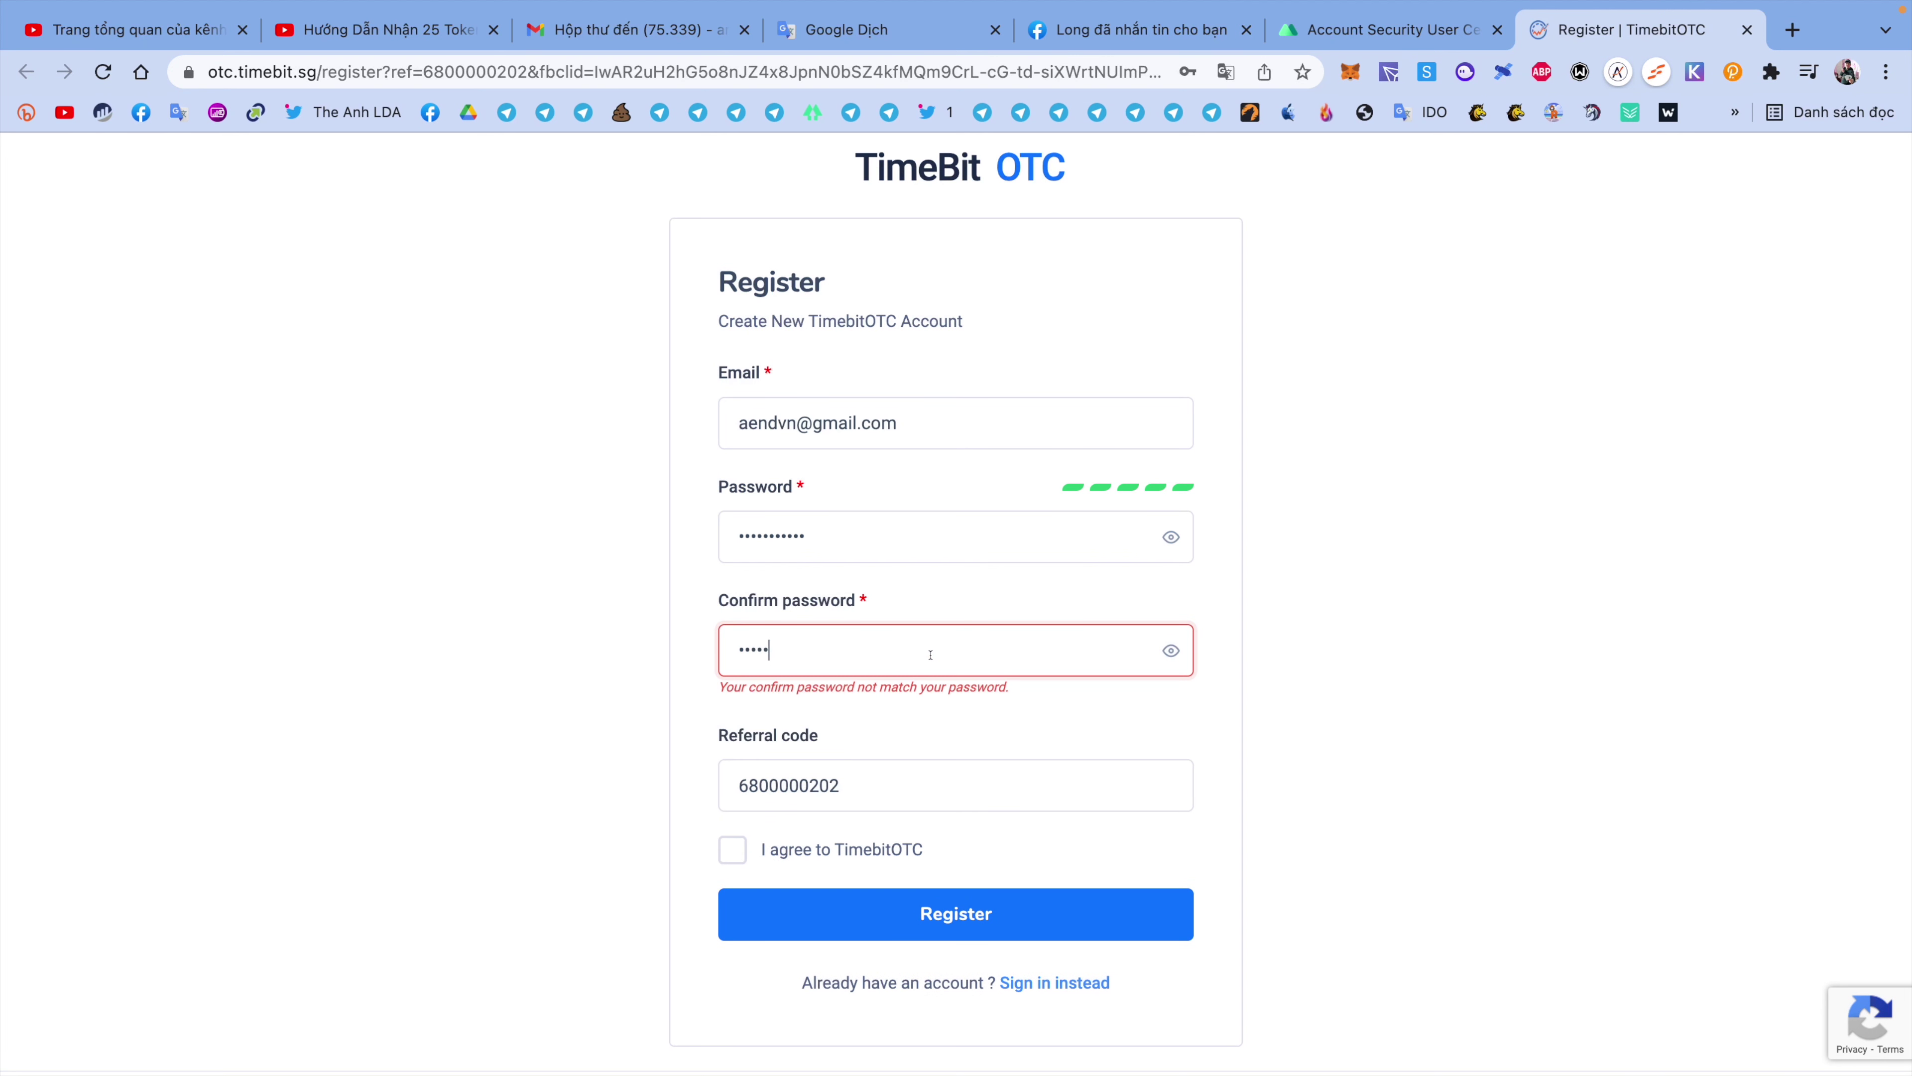
pyautogui.write('***')
pyautogui.click(727, 836)
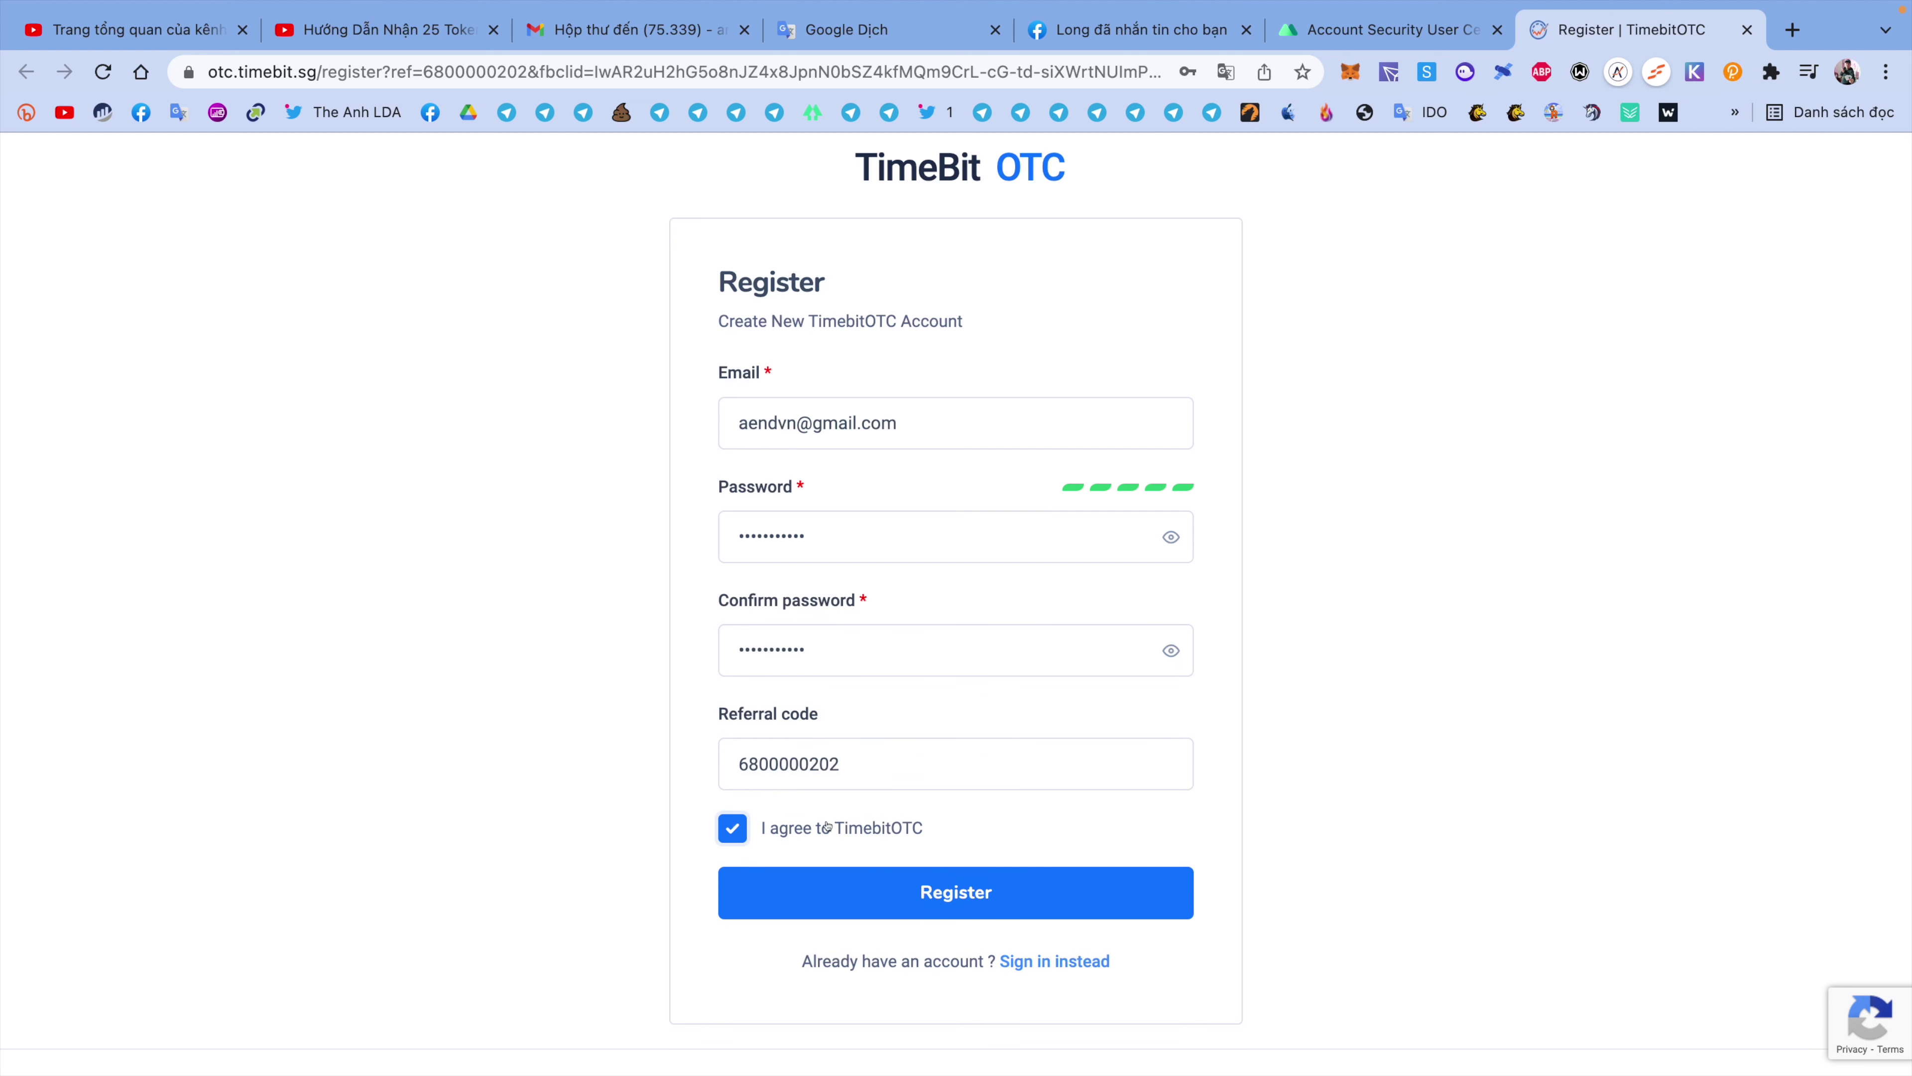
pyautogui.click(962, 893)
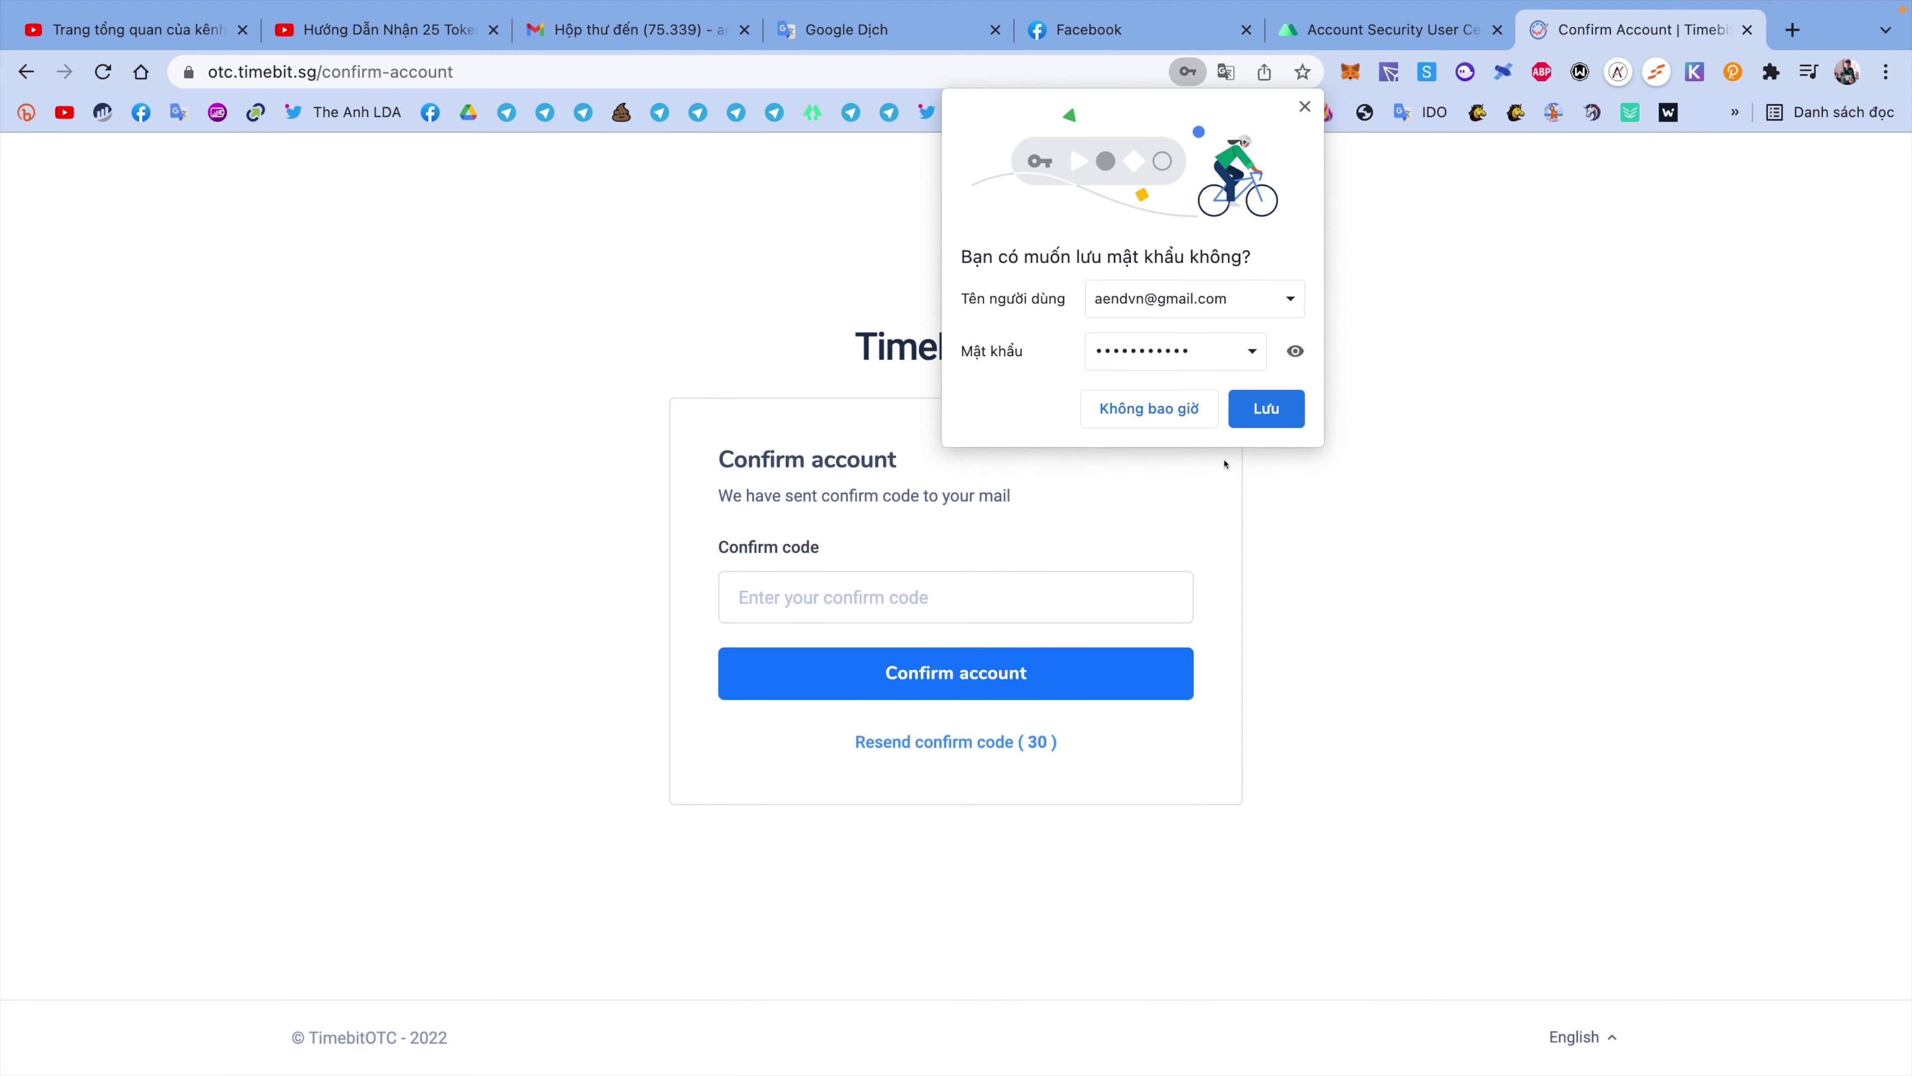
# Save the login in Chrome, then enter the emailed confirm code and confirm the account.
pyautogui.click(1272, 414)
pyautogui.click(1113, 581)
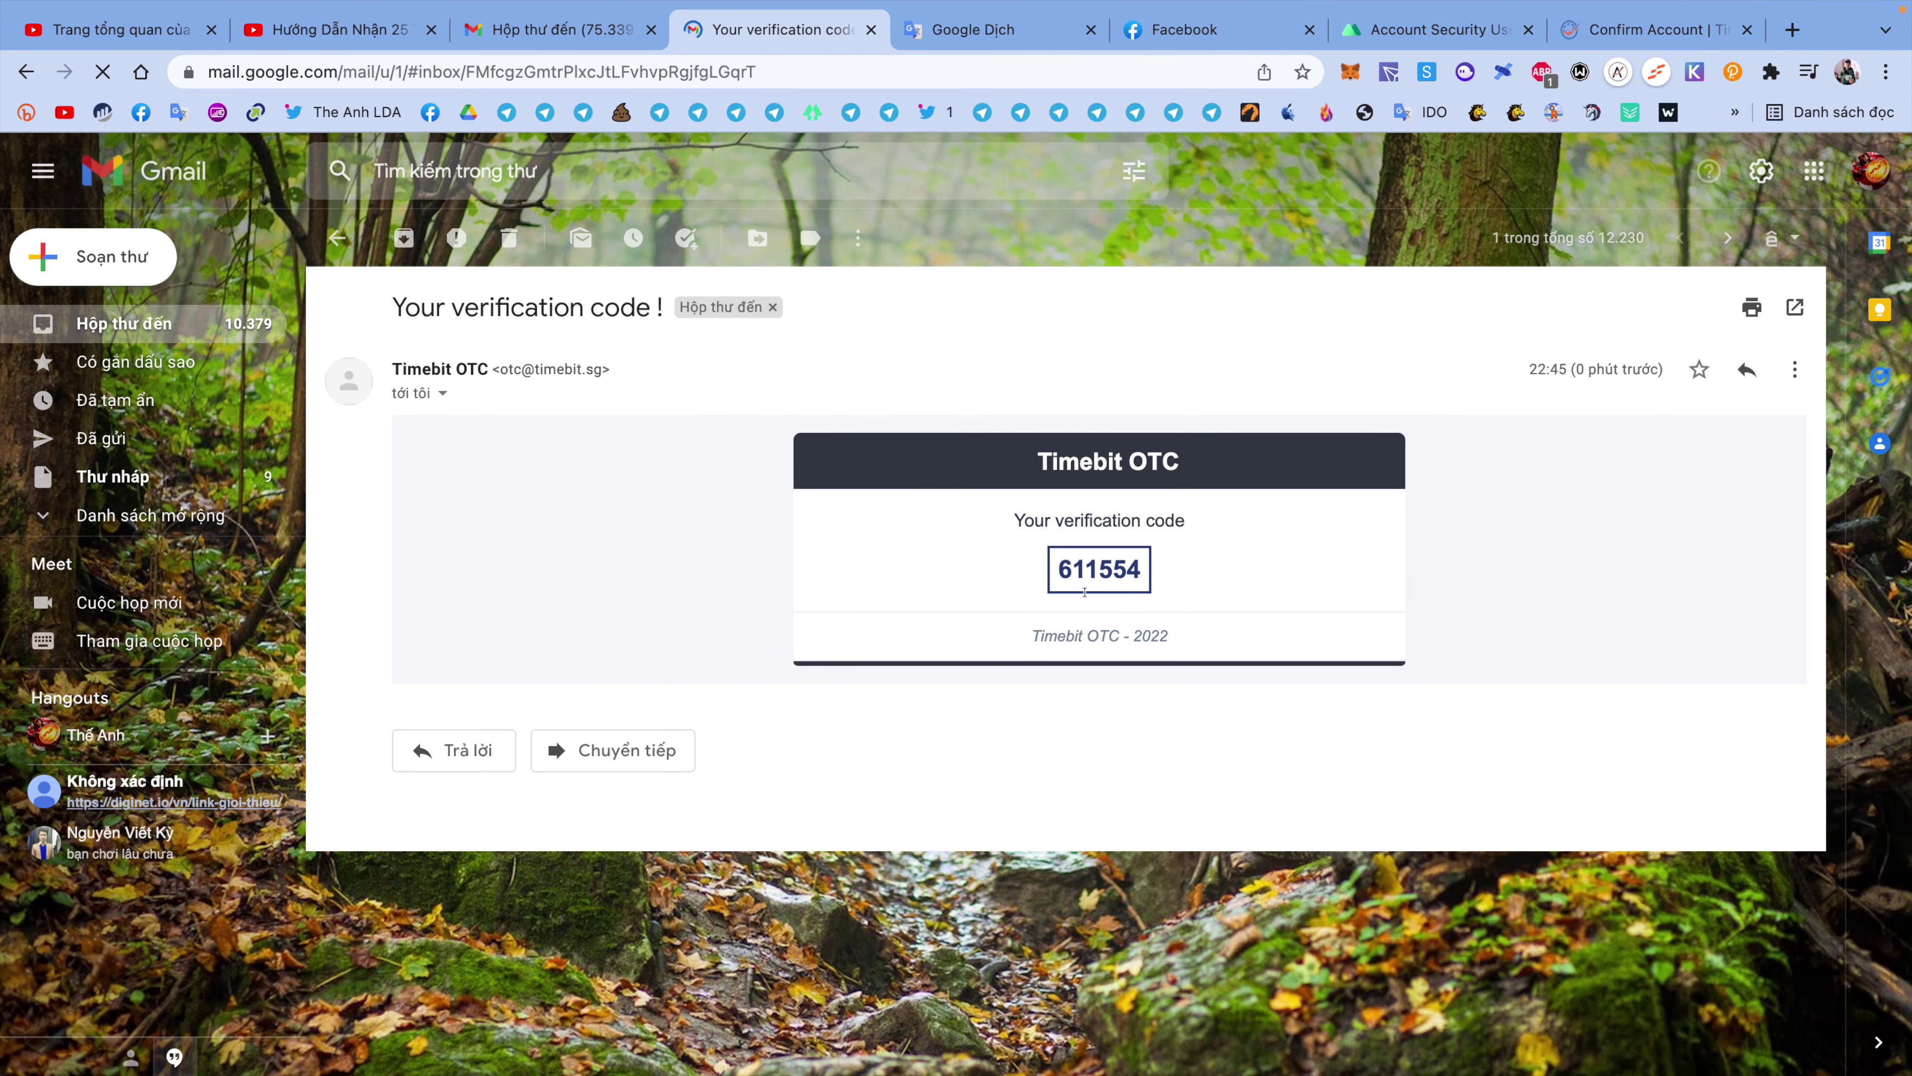
pyautogui.doubleClick(1059, 578)
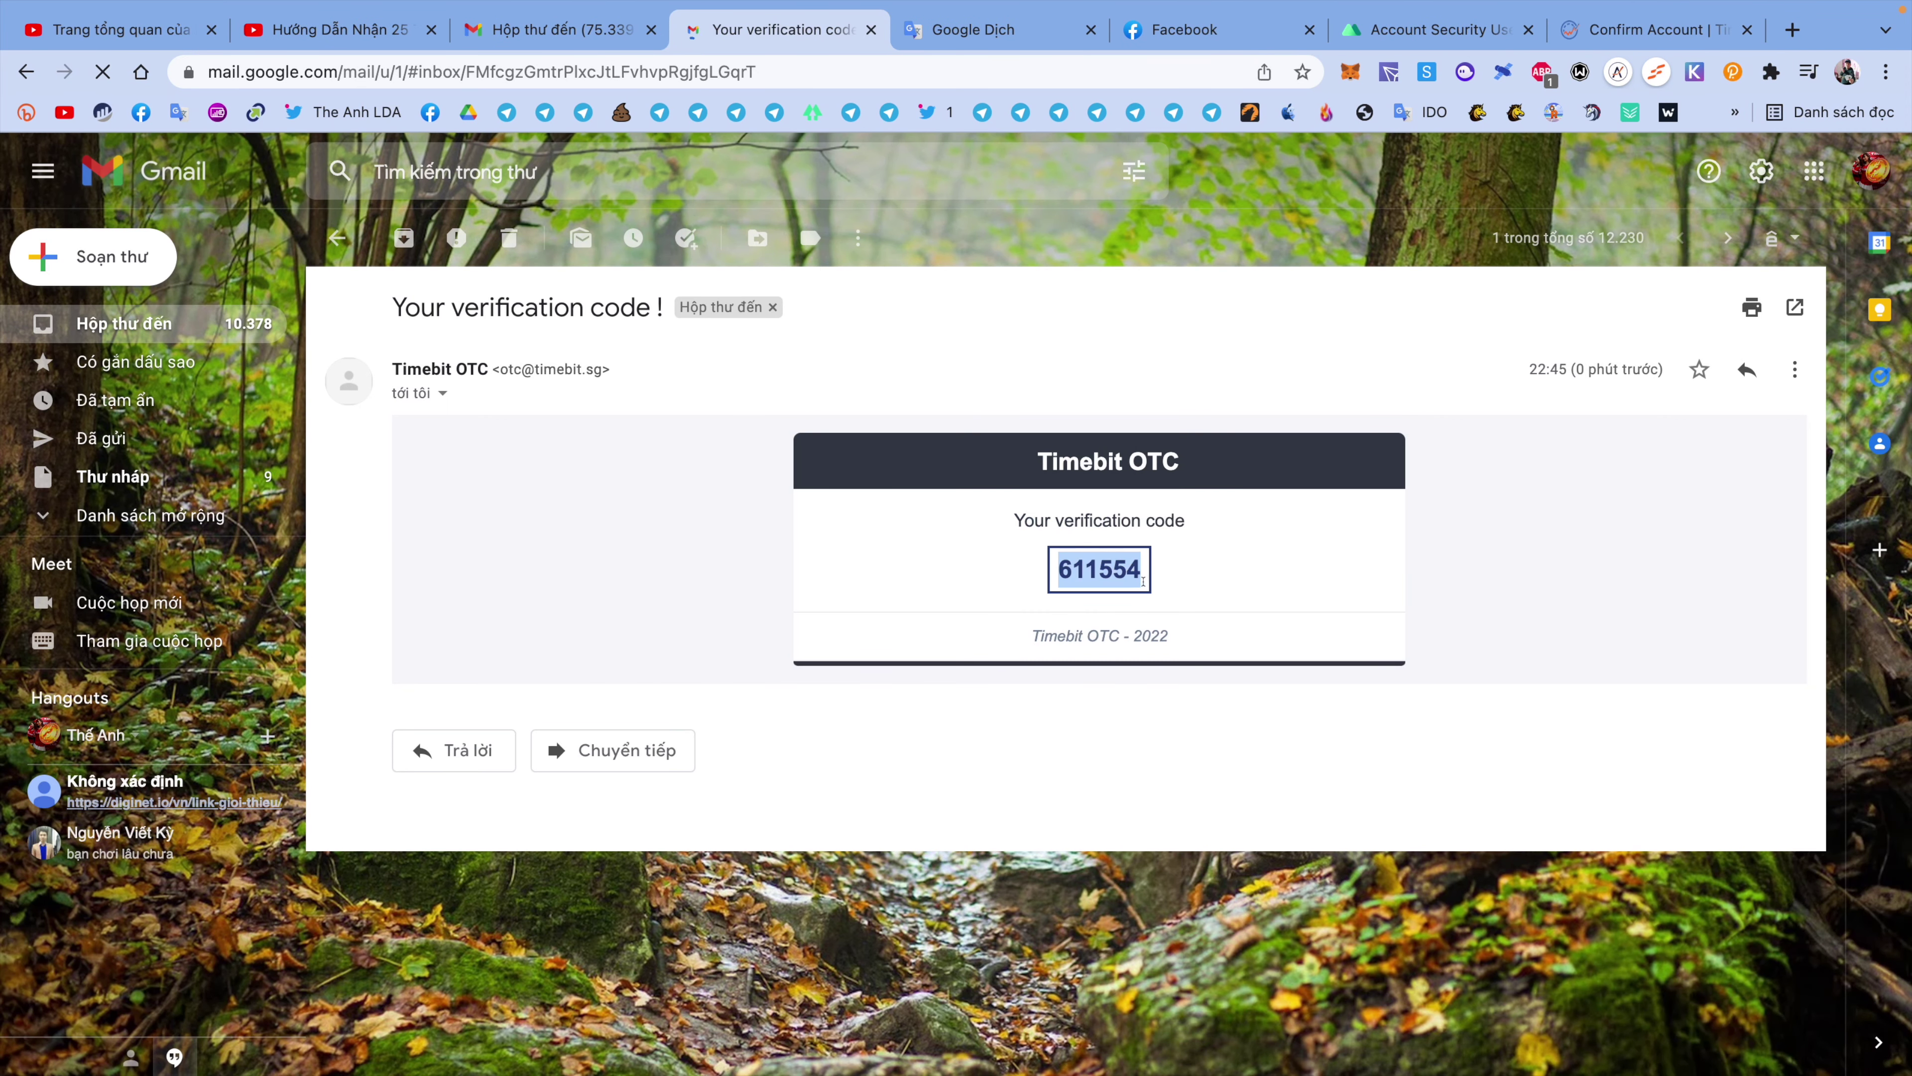
pyautogui.click(1652, 29)
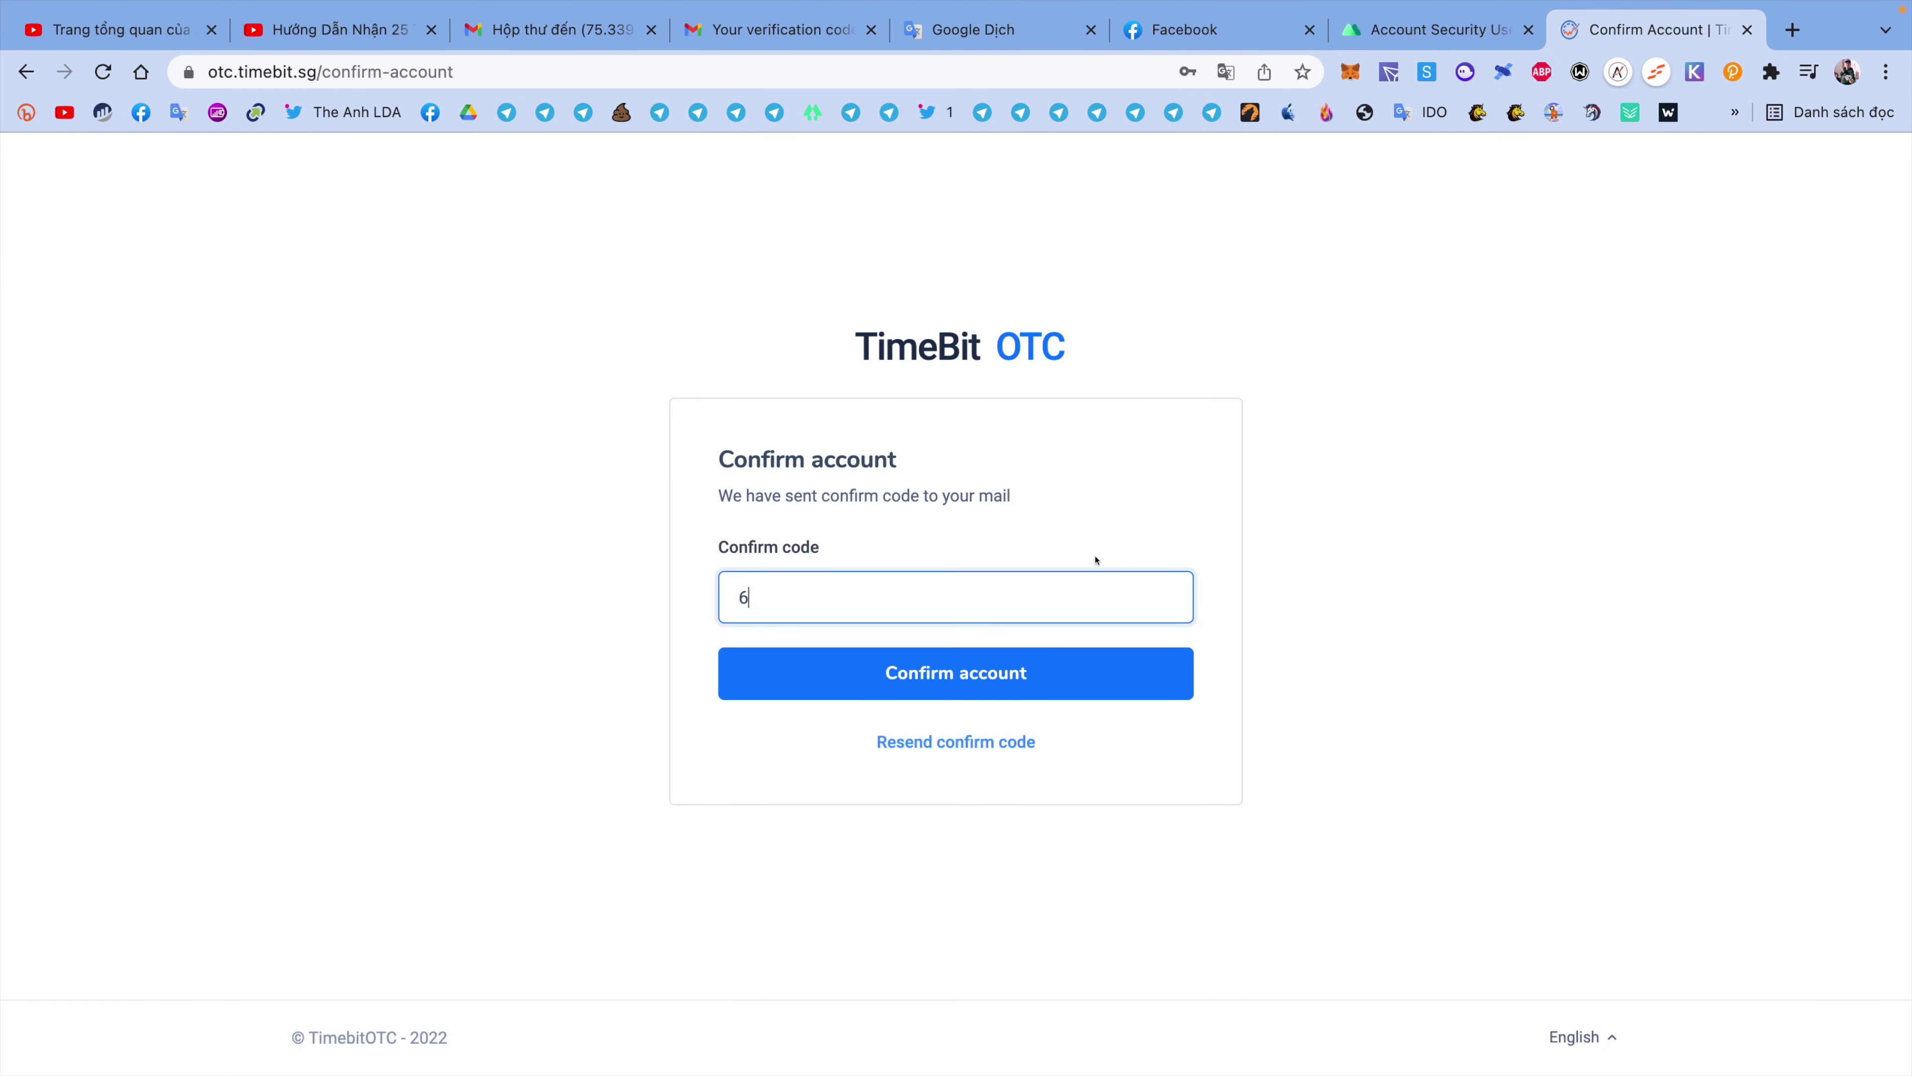
pyautogui.click(1021, 680)
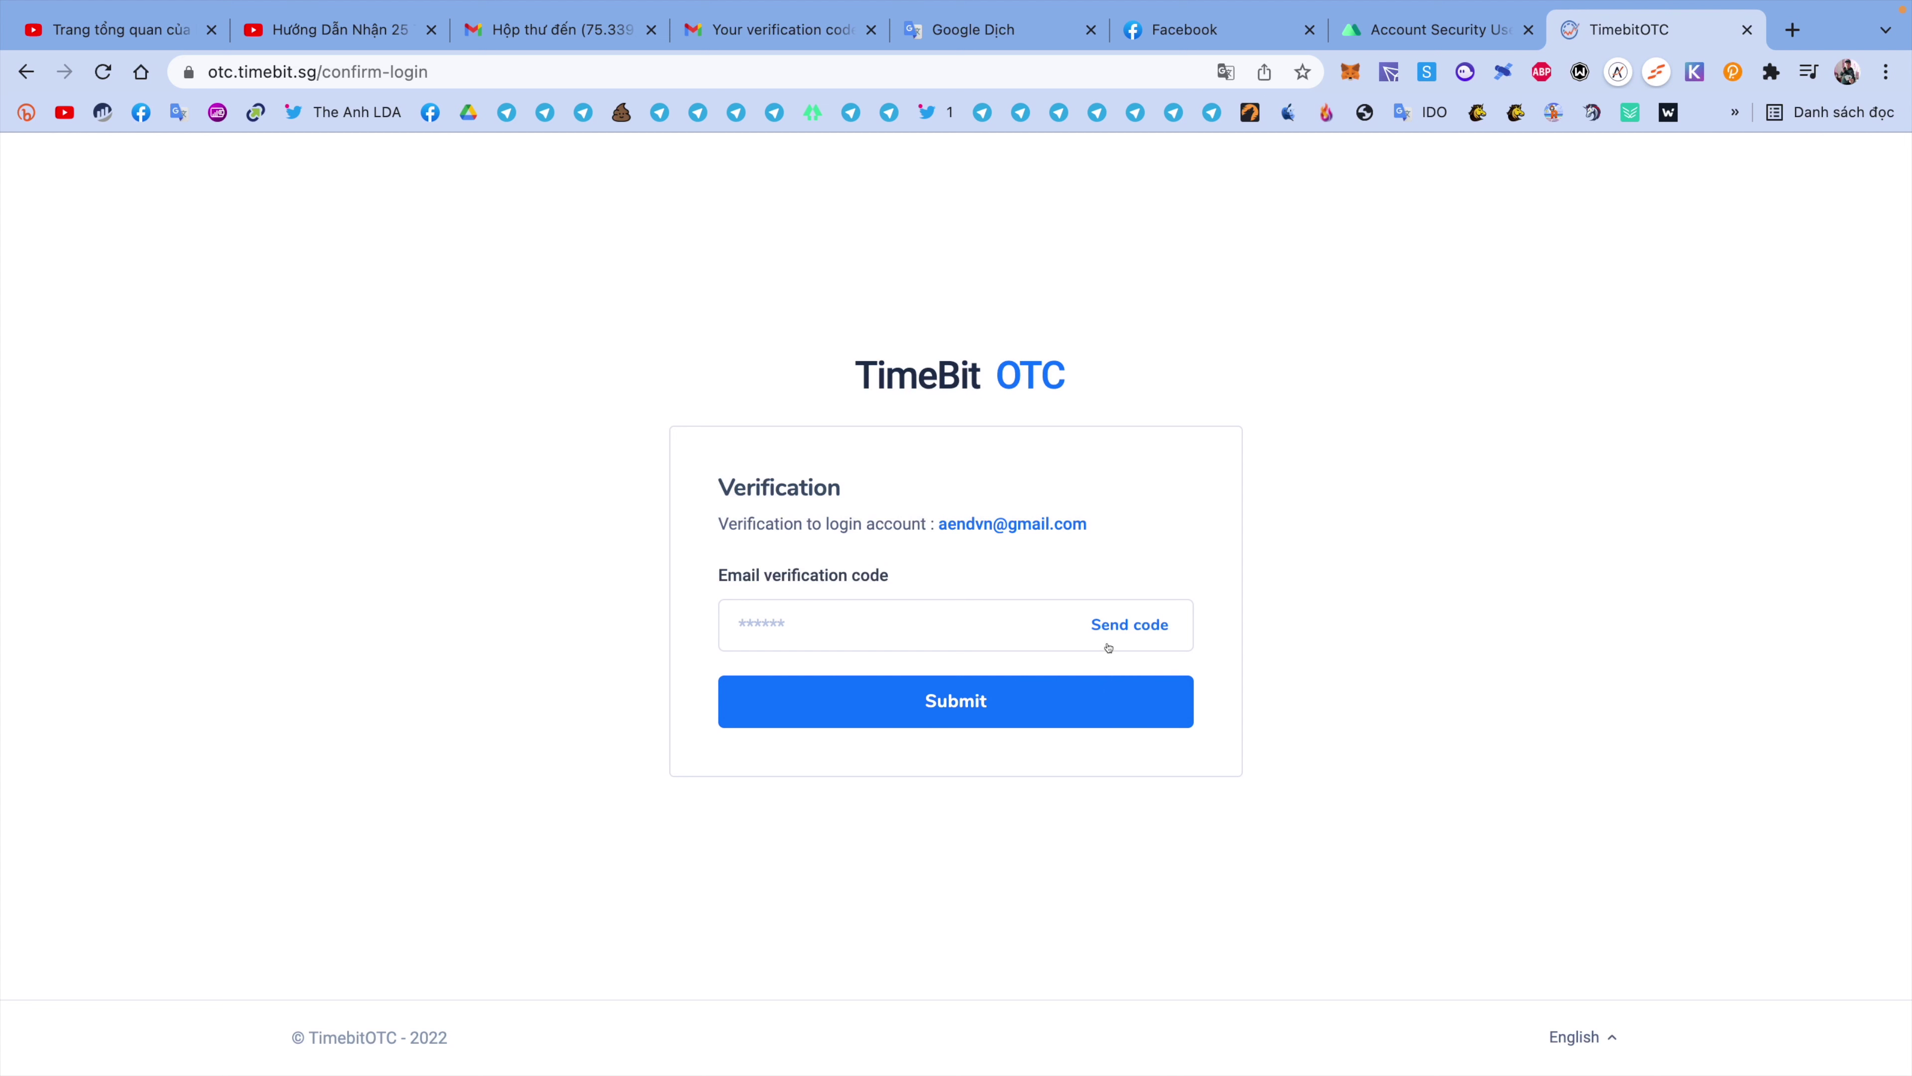
# Request a login code, copy it from Gmail, and submit it in Email verification code.
pyautogui.click(1120, 633)
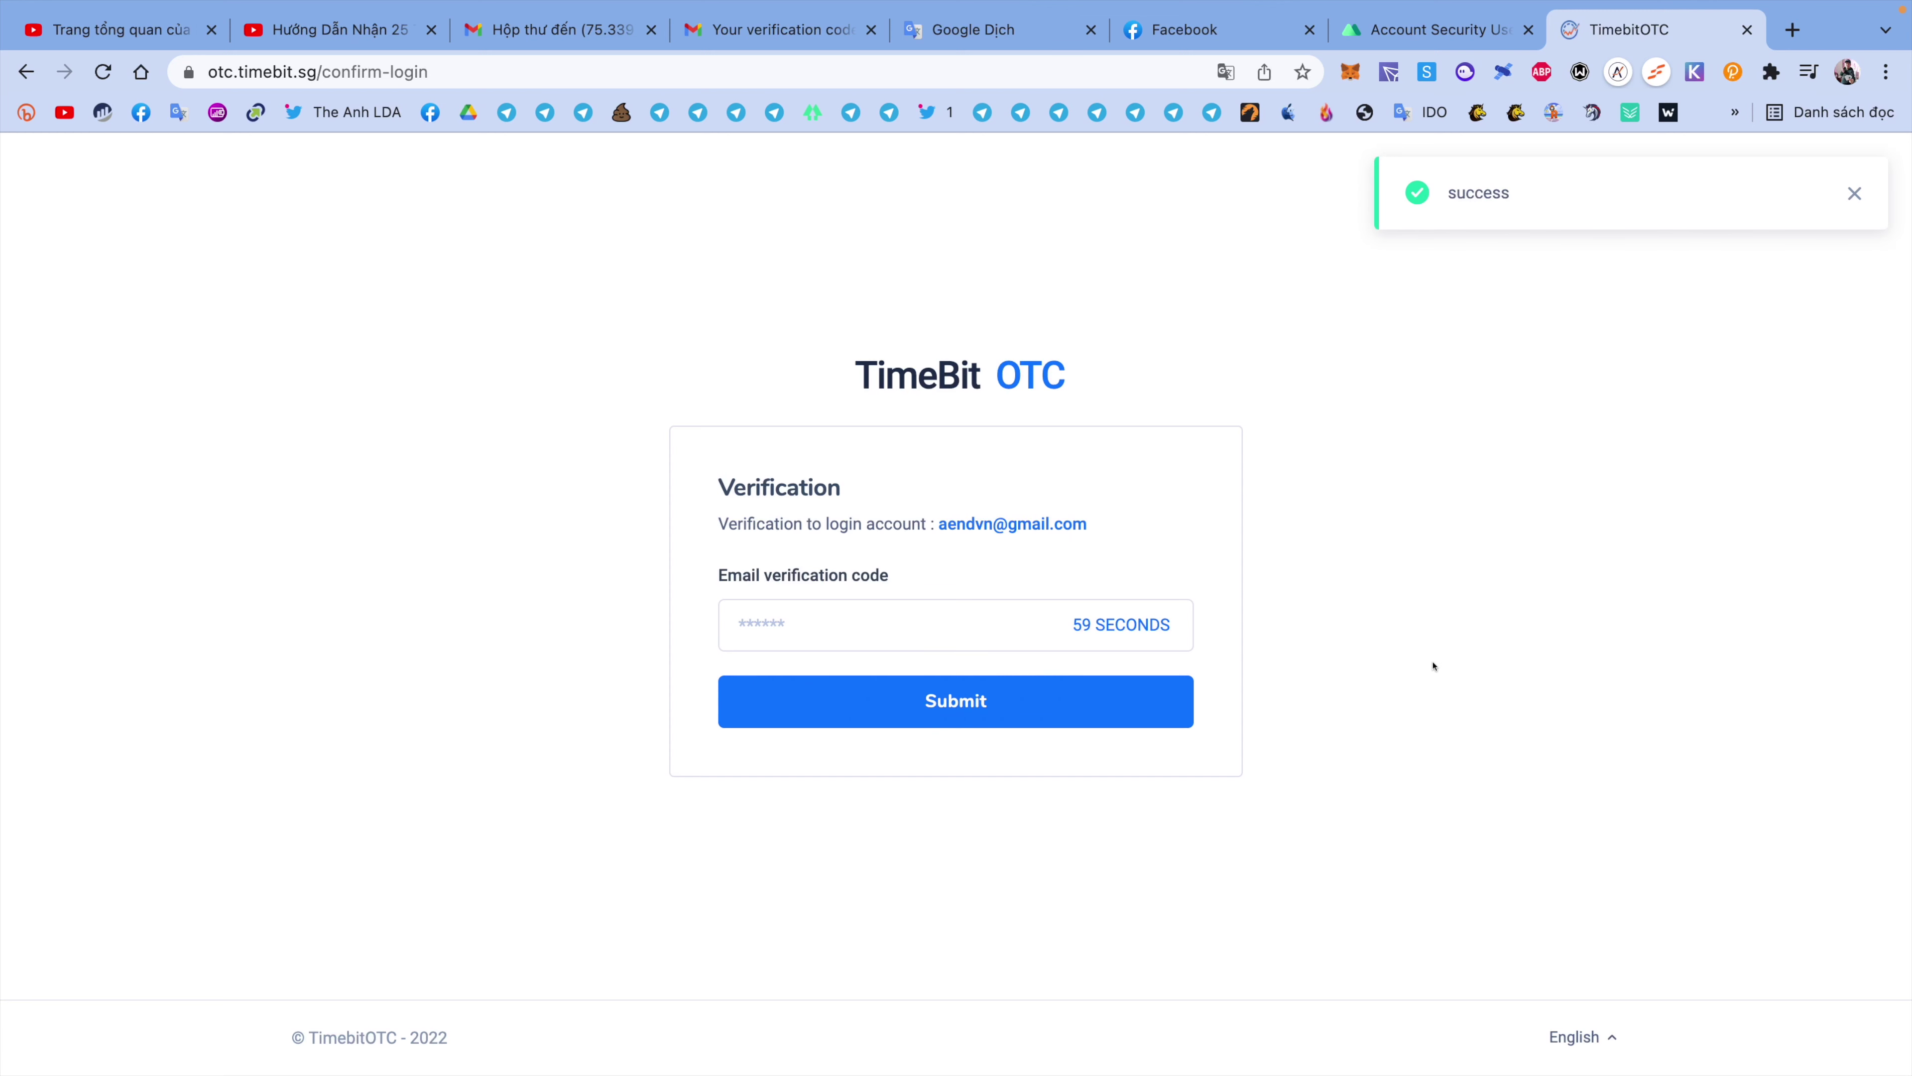
pyautogui.press('super+4')
pyautogui.doubleClick(1103, 715)
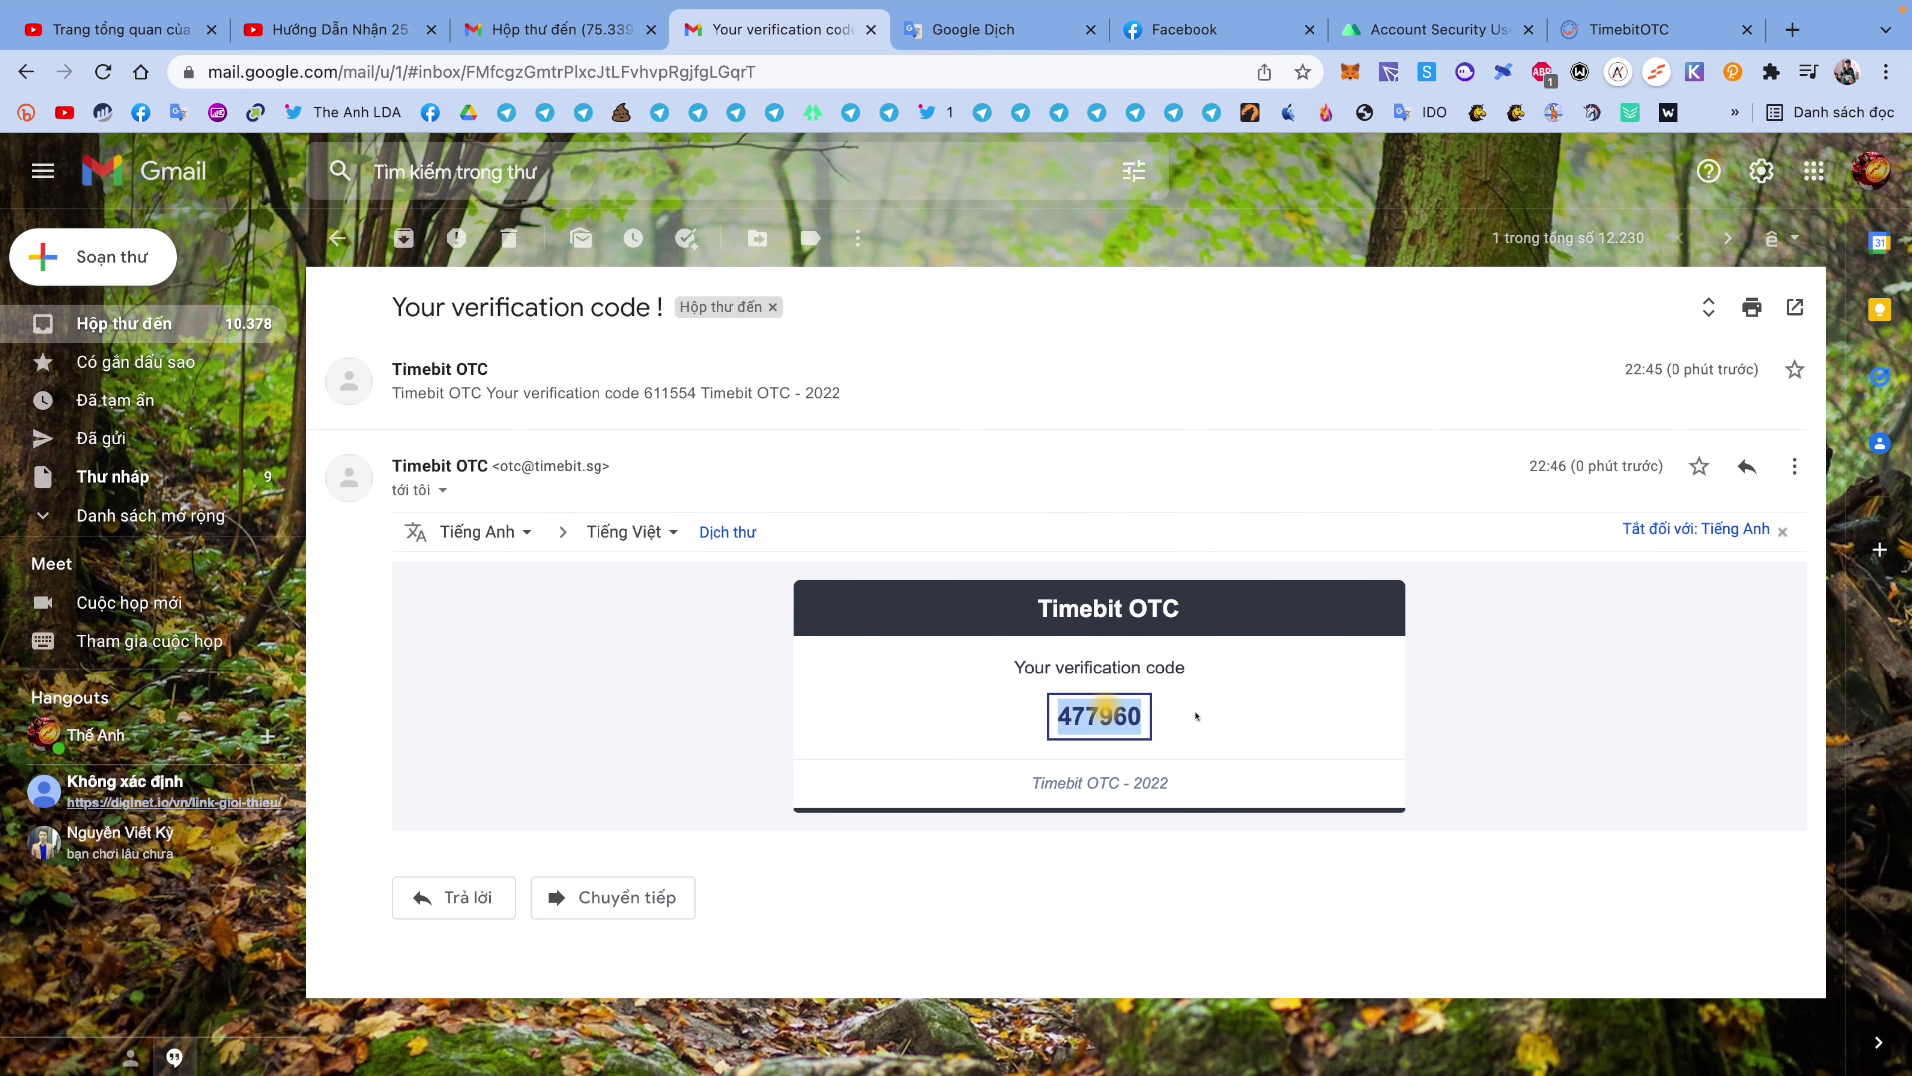
pyautogui.press('super+c')
pyautogui.press('super+8')
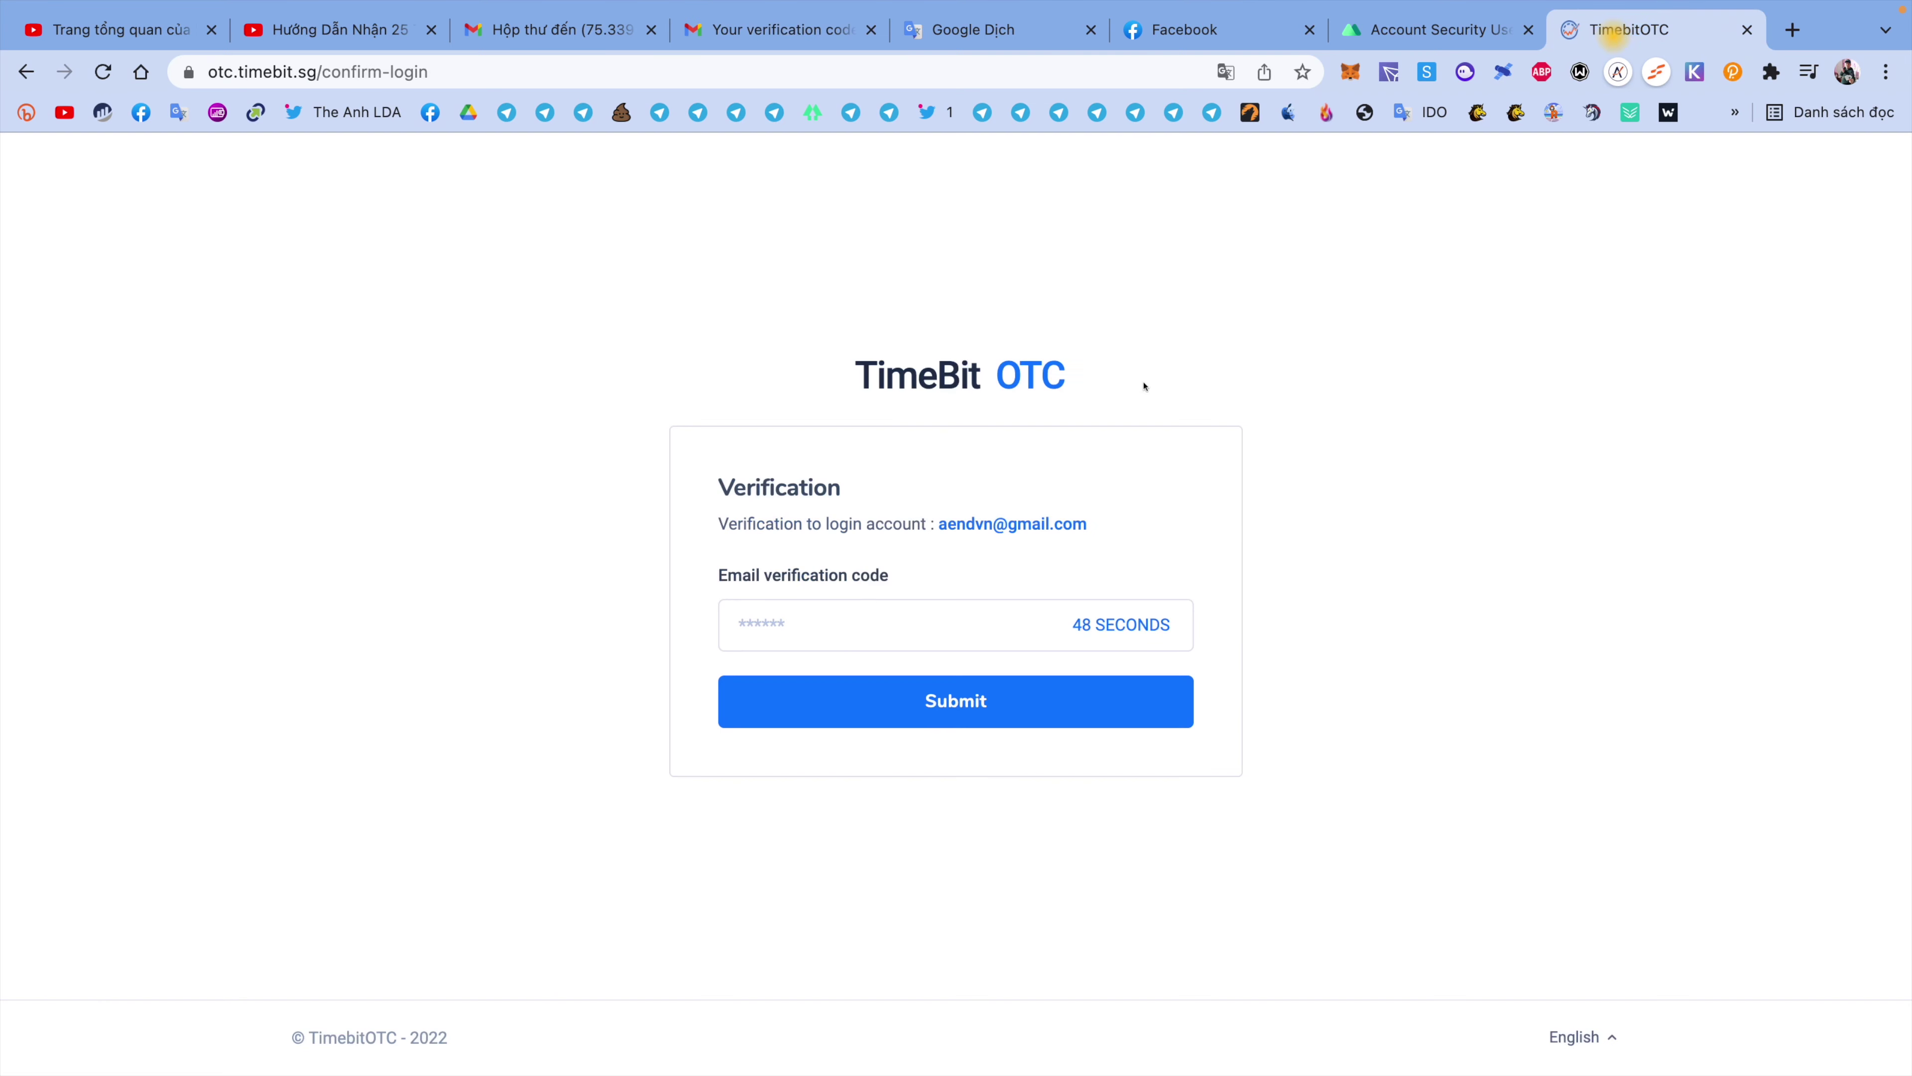
pyautogui.click(871, 624)
pyautogui.press('super+v')
pyautogui.click(962, 697)
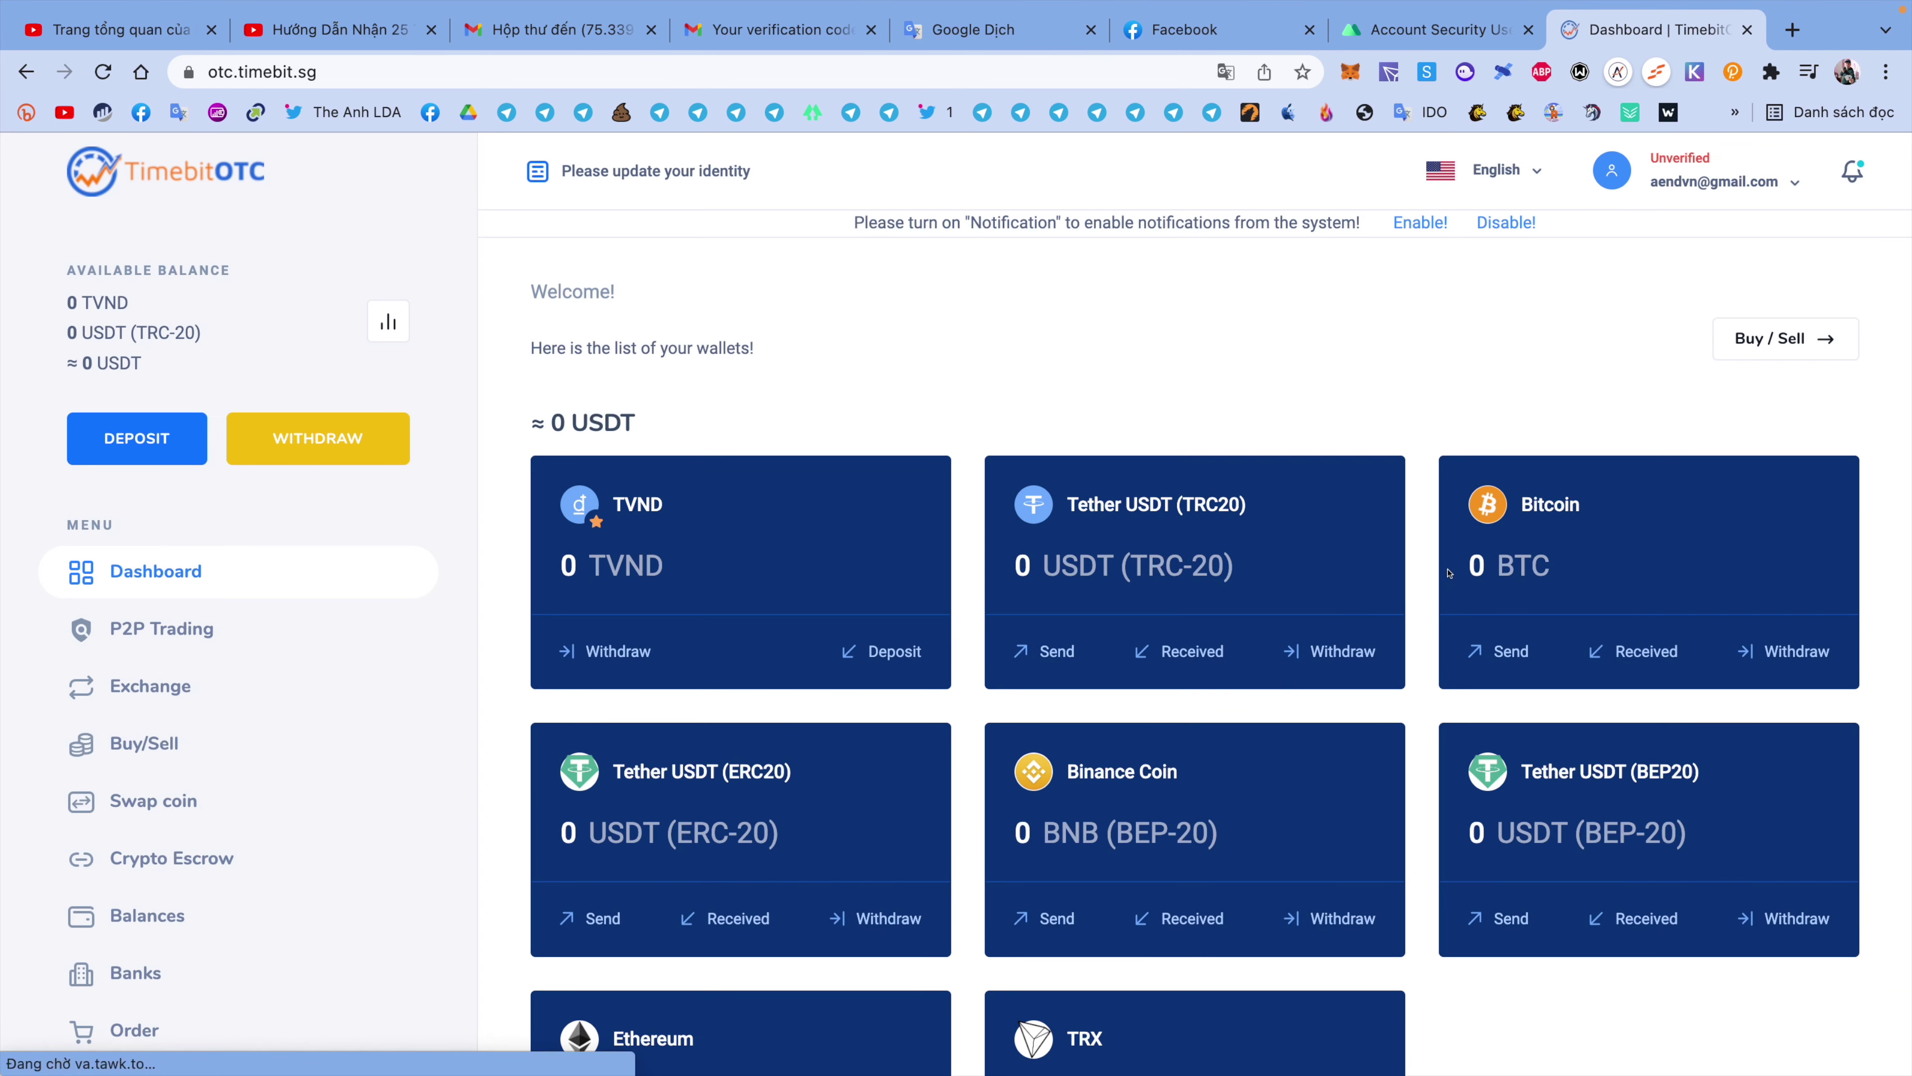
# Browse the zero-balance wallet cards, then go to the profile page from the account menu.
pyautogui.scroll(-3, 1132, 576)
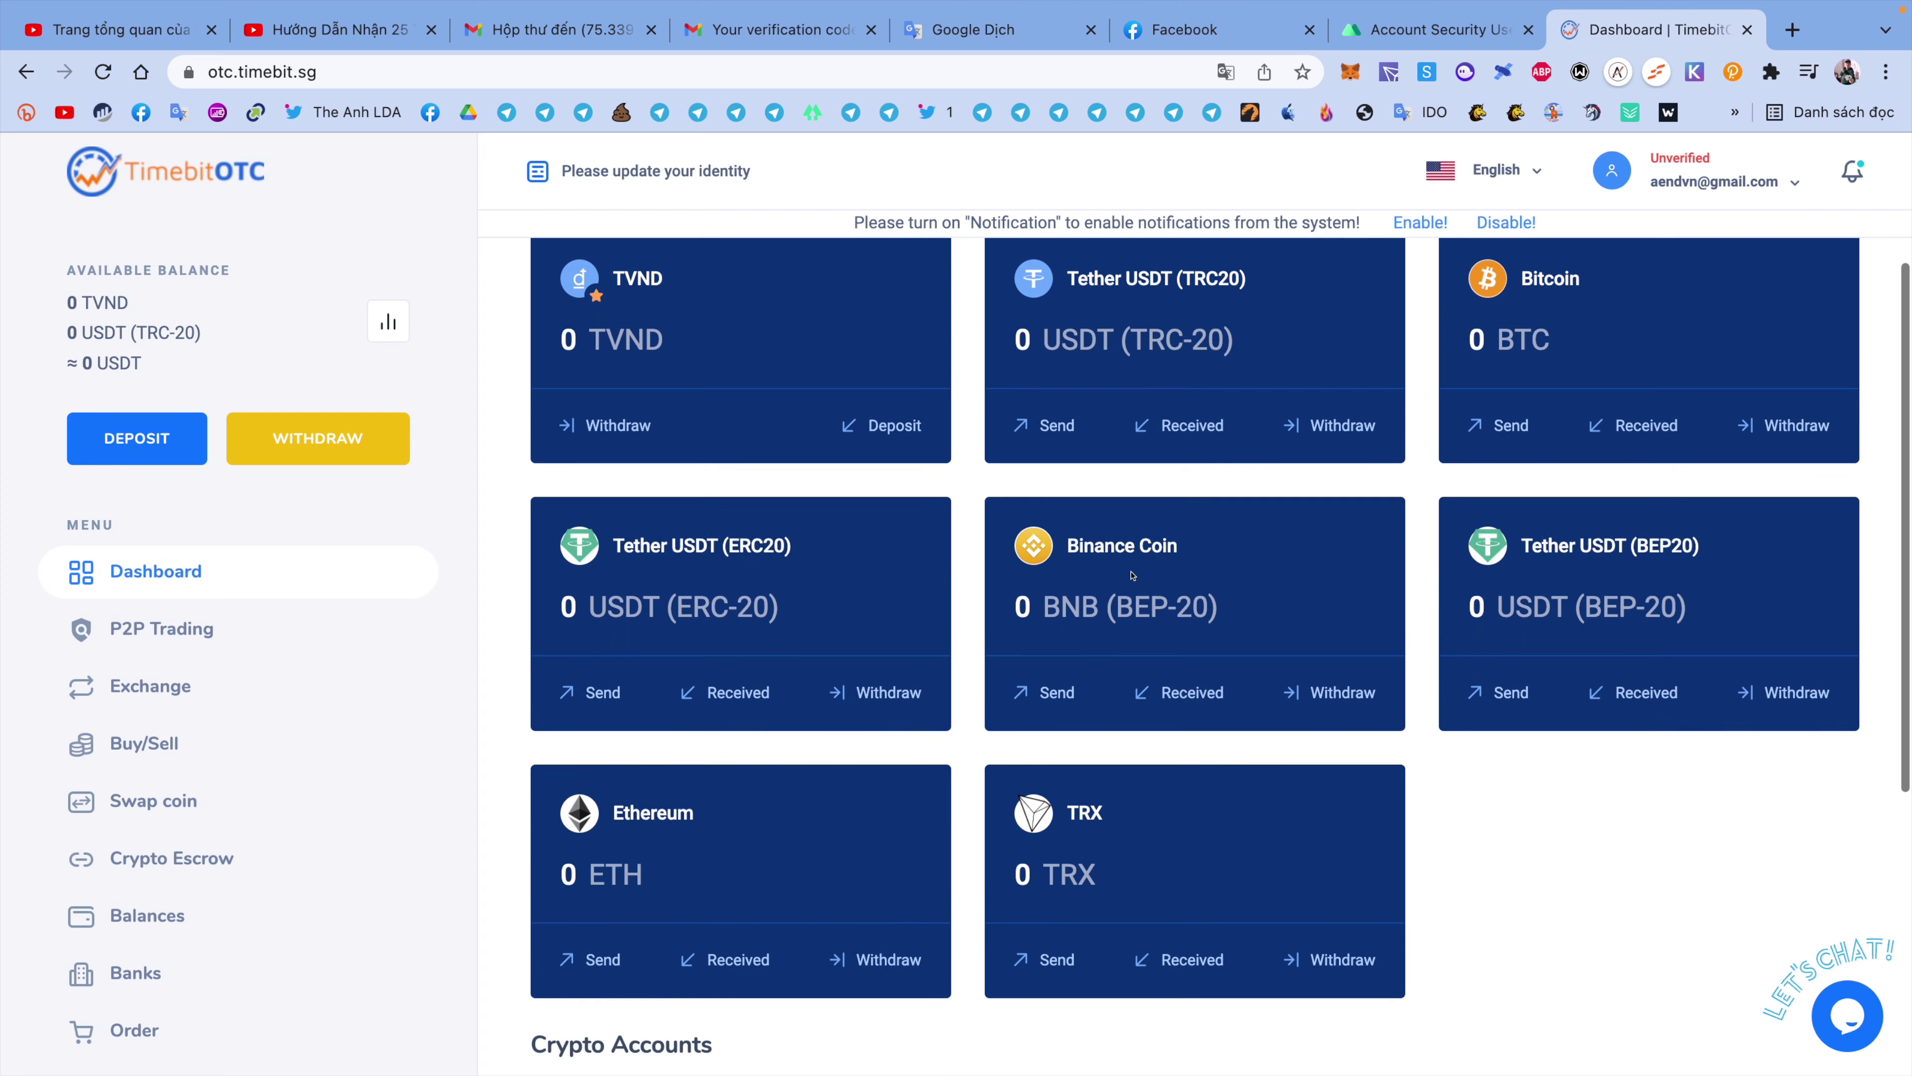
pyautogui.scroll(2, 1522, 467)
pyautogui.scroll(1, 1523, 467)
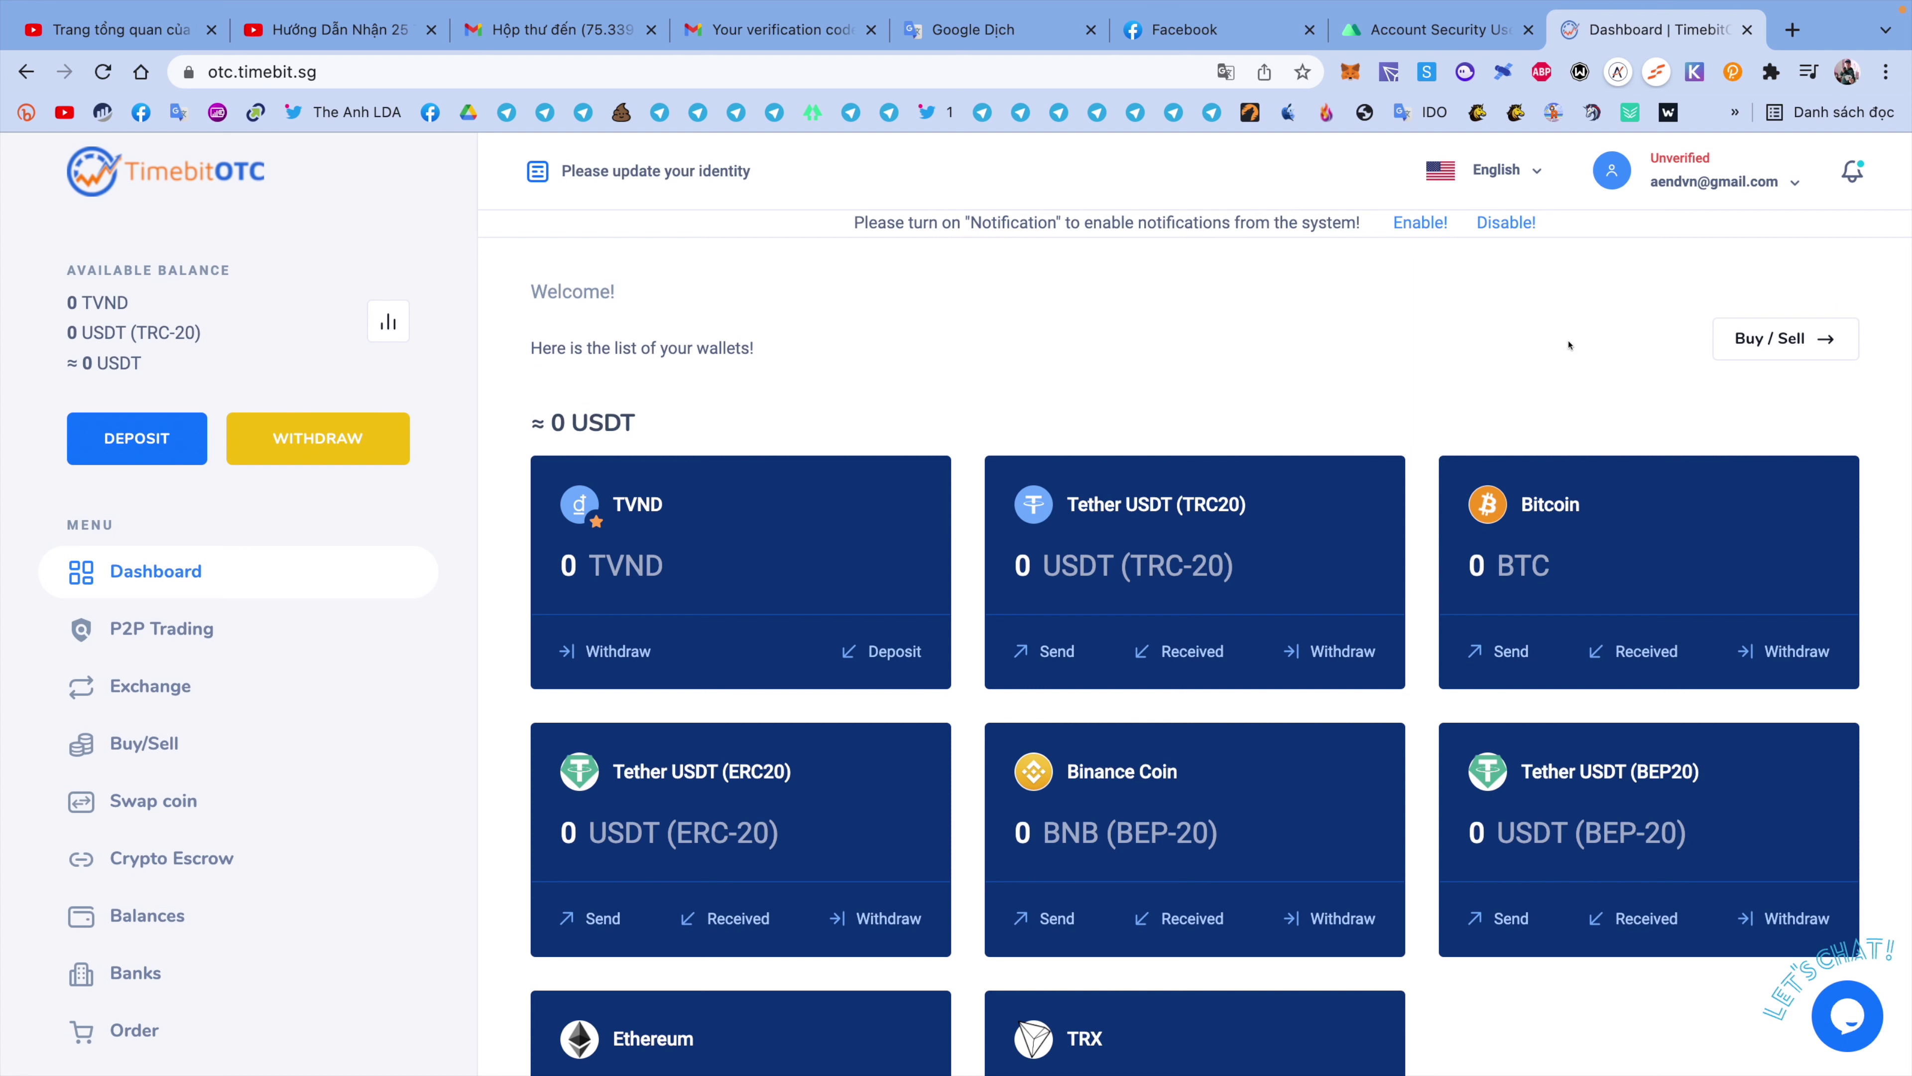
pyautogui.scroll(-1, 1676, 323)
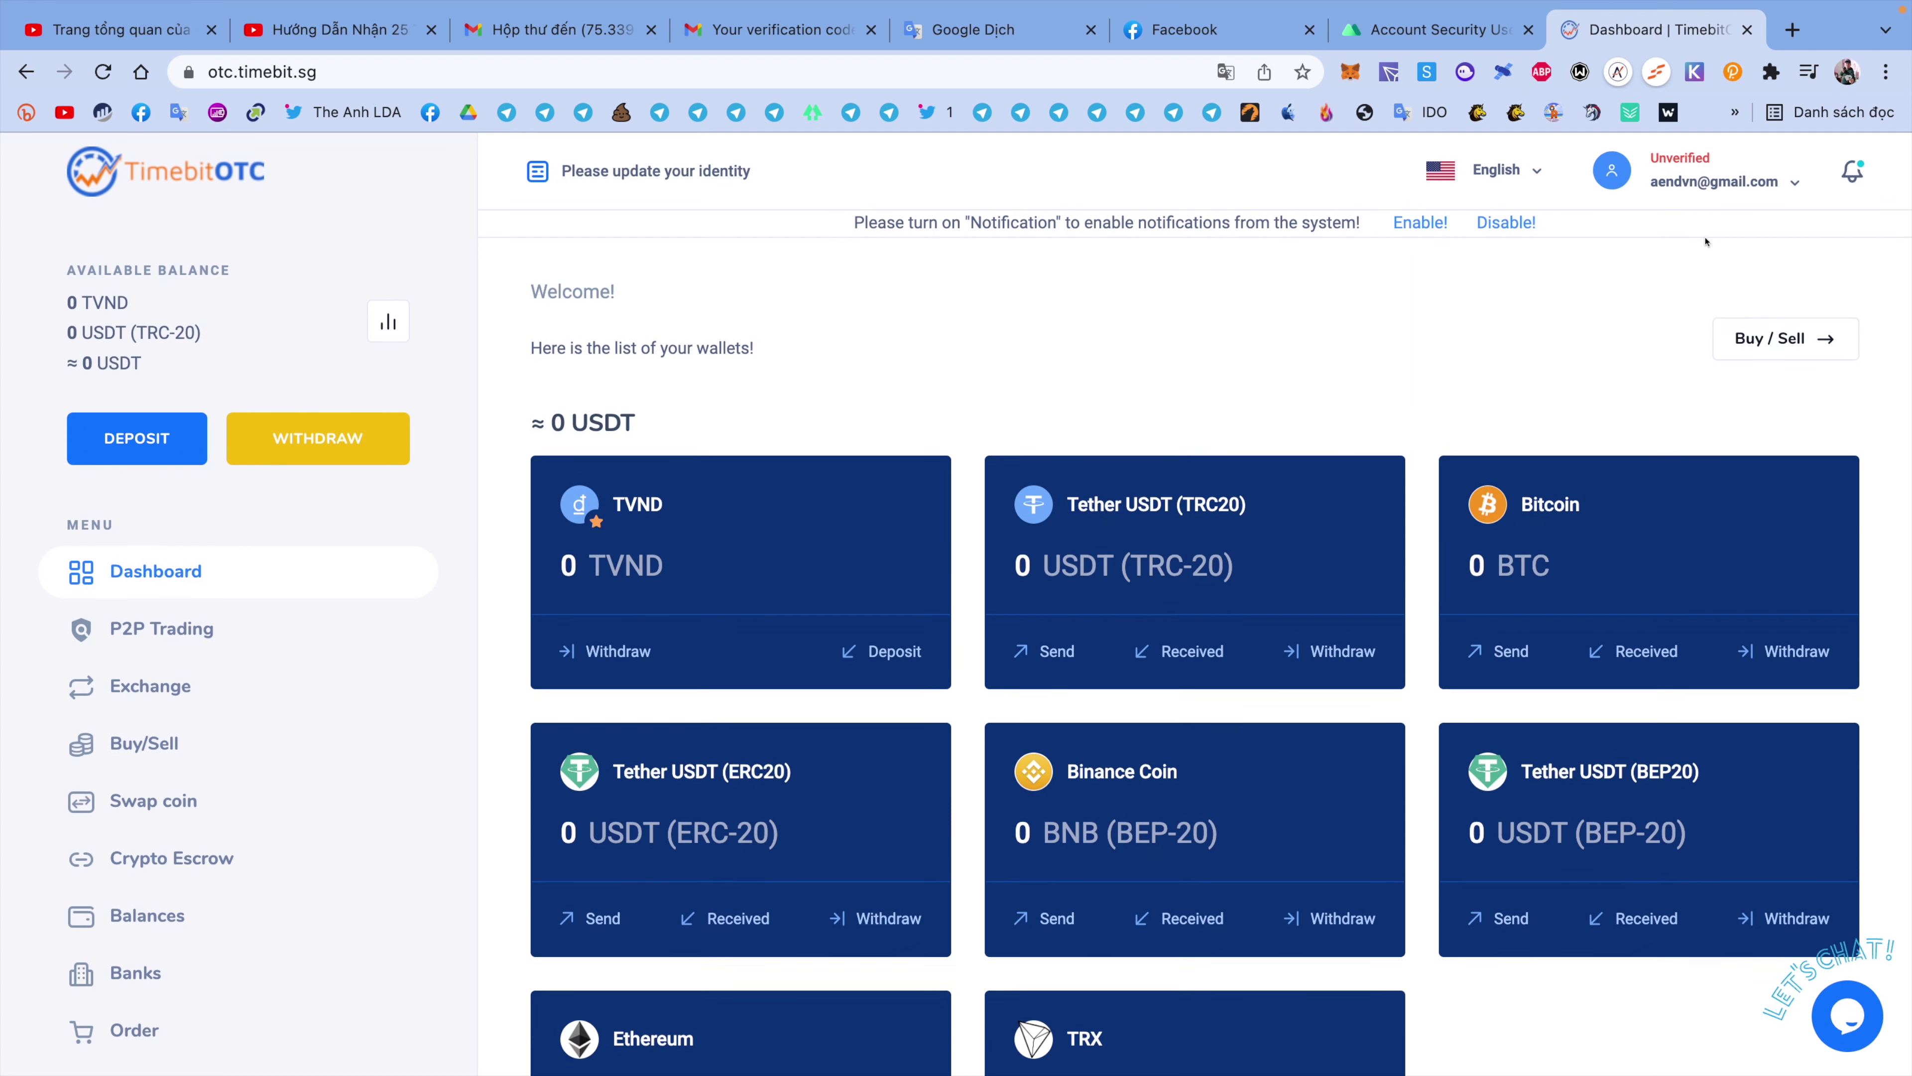
pyautogui.click(1765, 188)
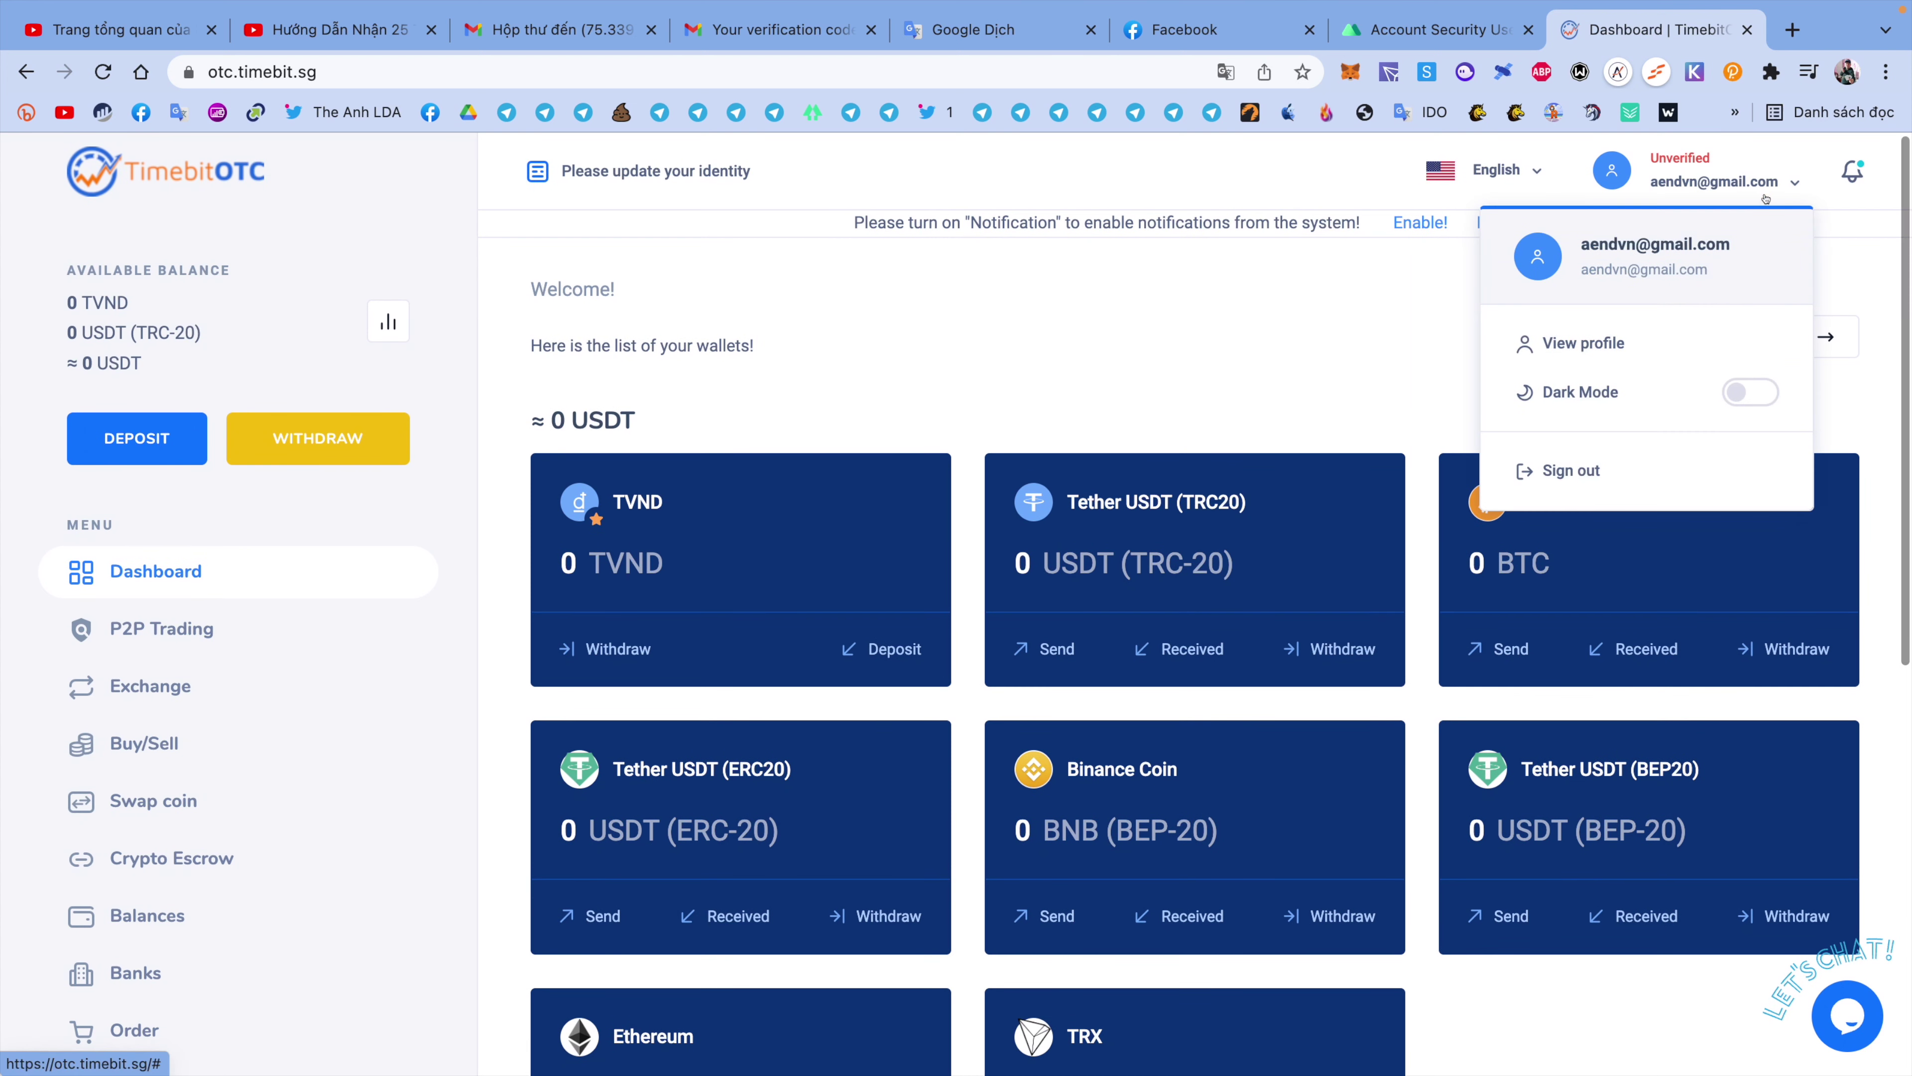
pyautogui.click(1602, 344)
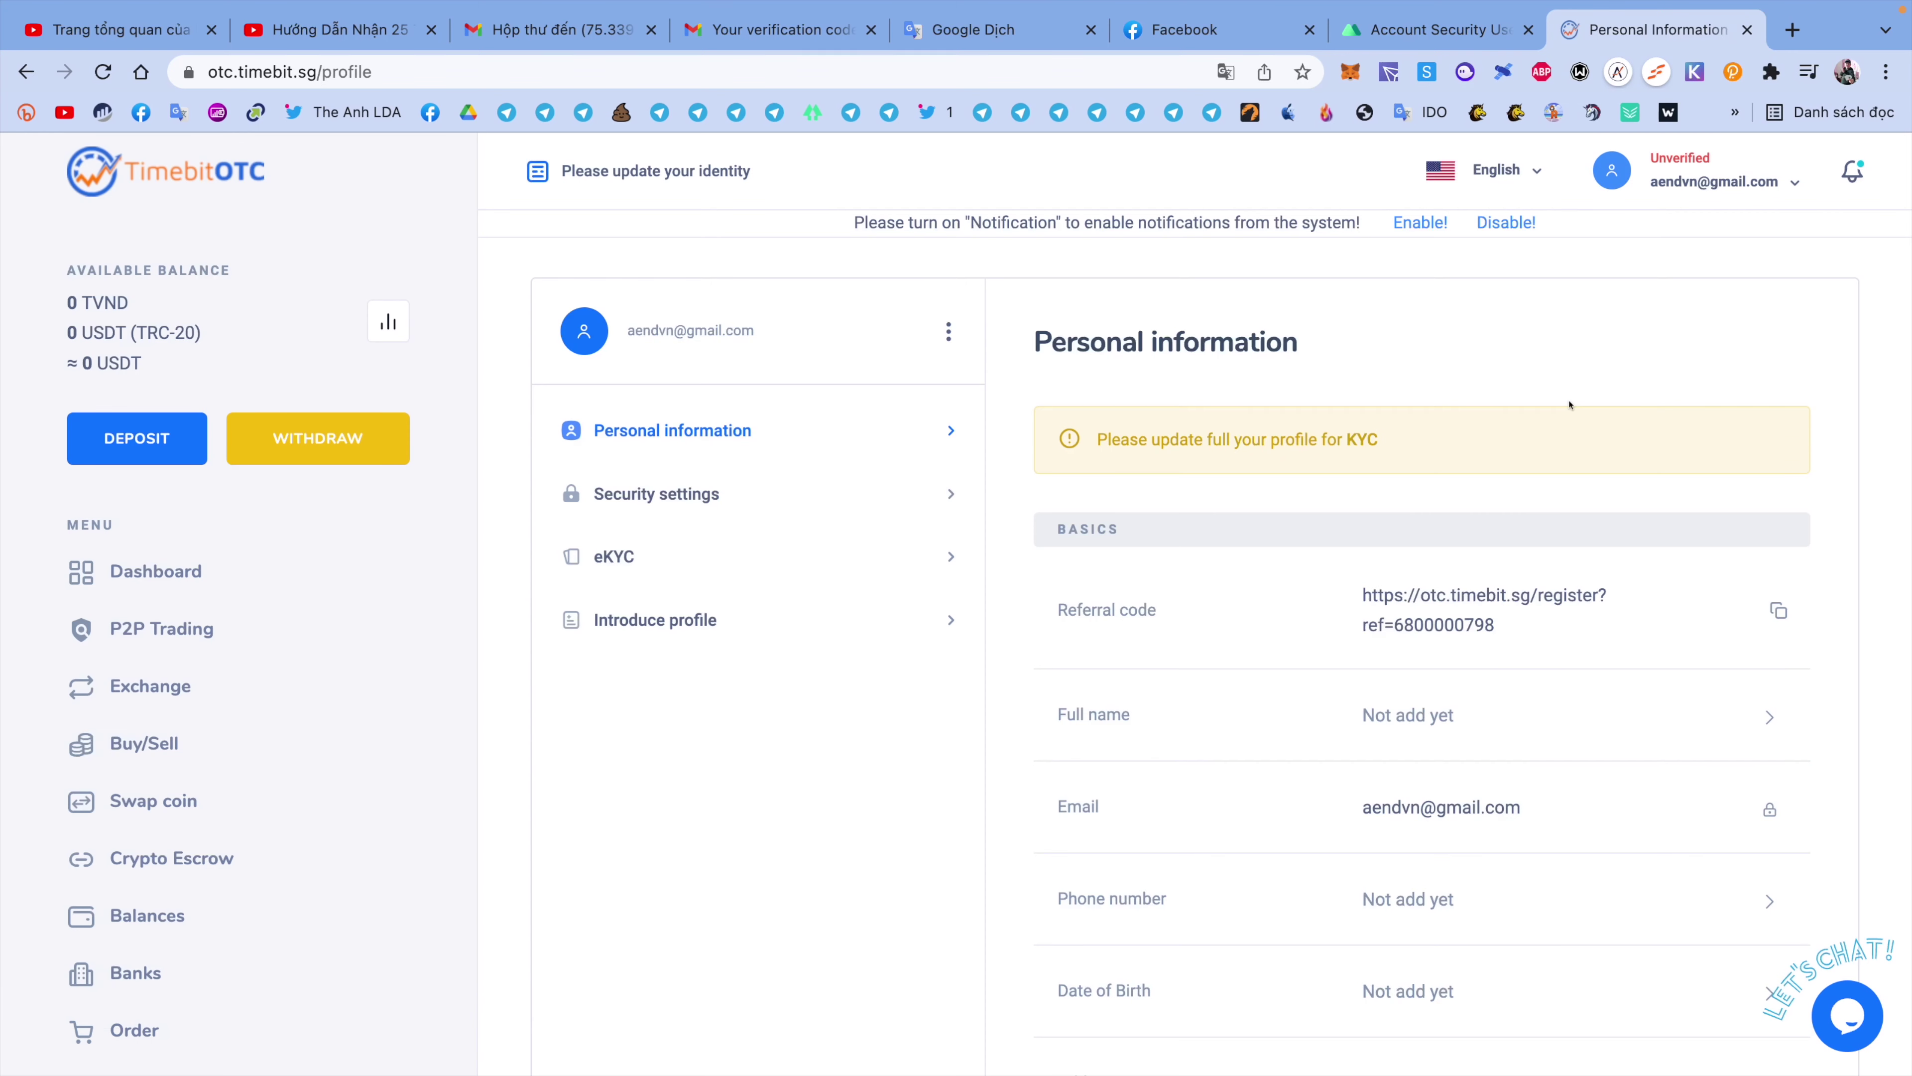
pyautogui.scroll(-3, 1569, 406)
pyautogui.scroll(-3, 1327, 430)
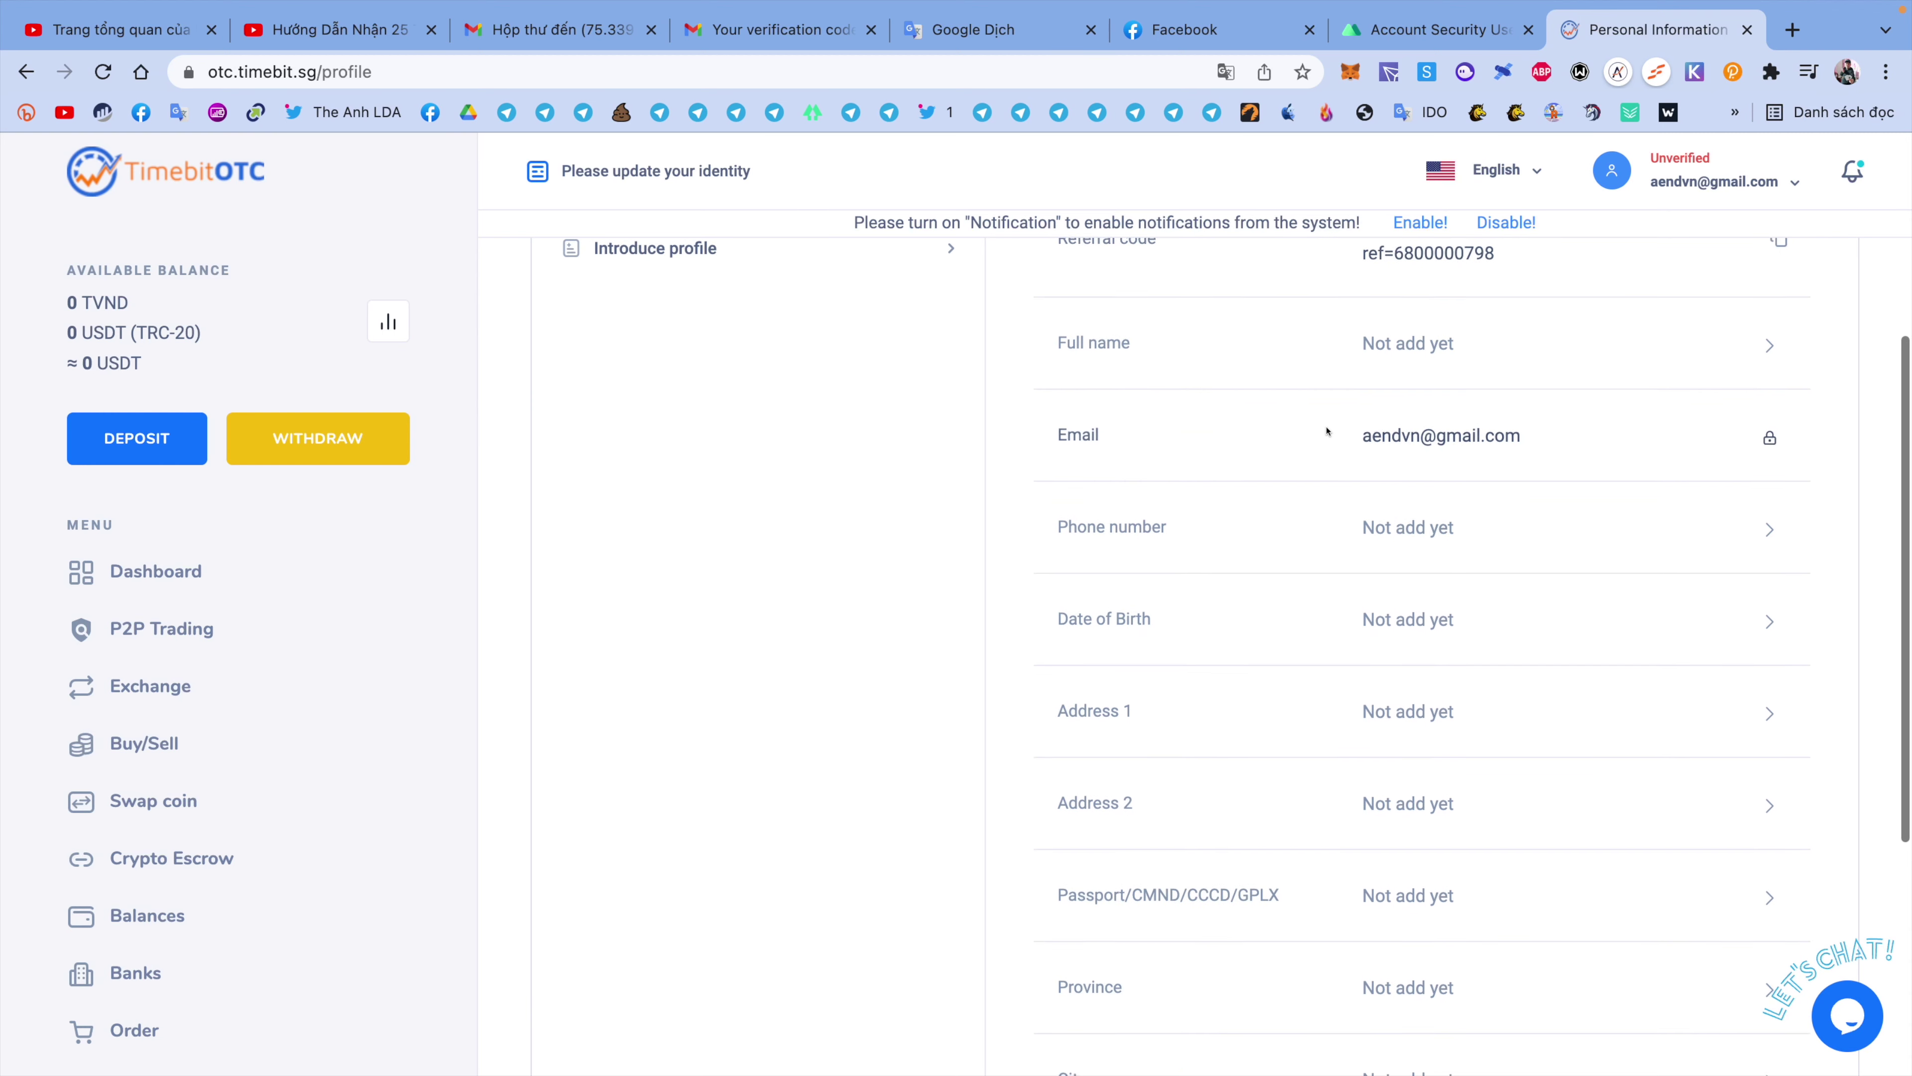
pyautogui.scroll(4, 1327, 431)
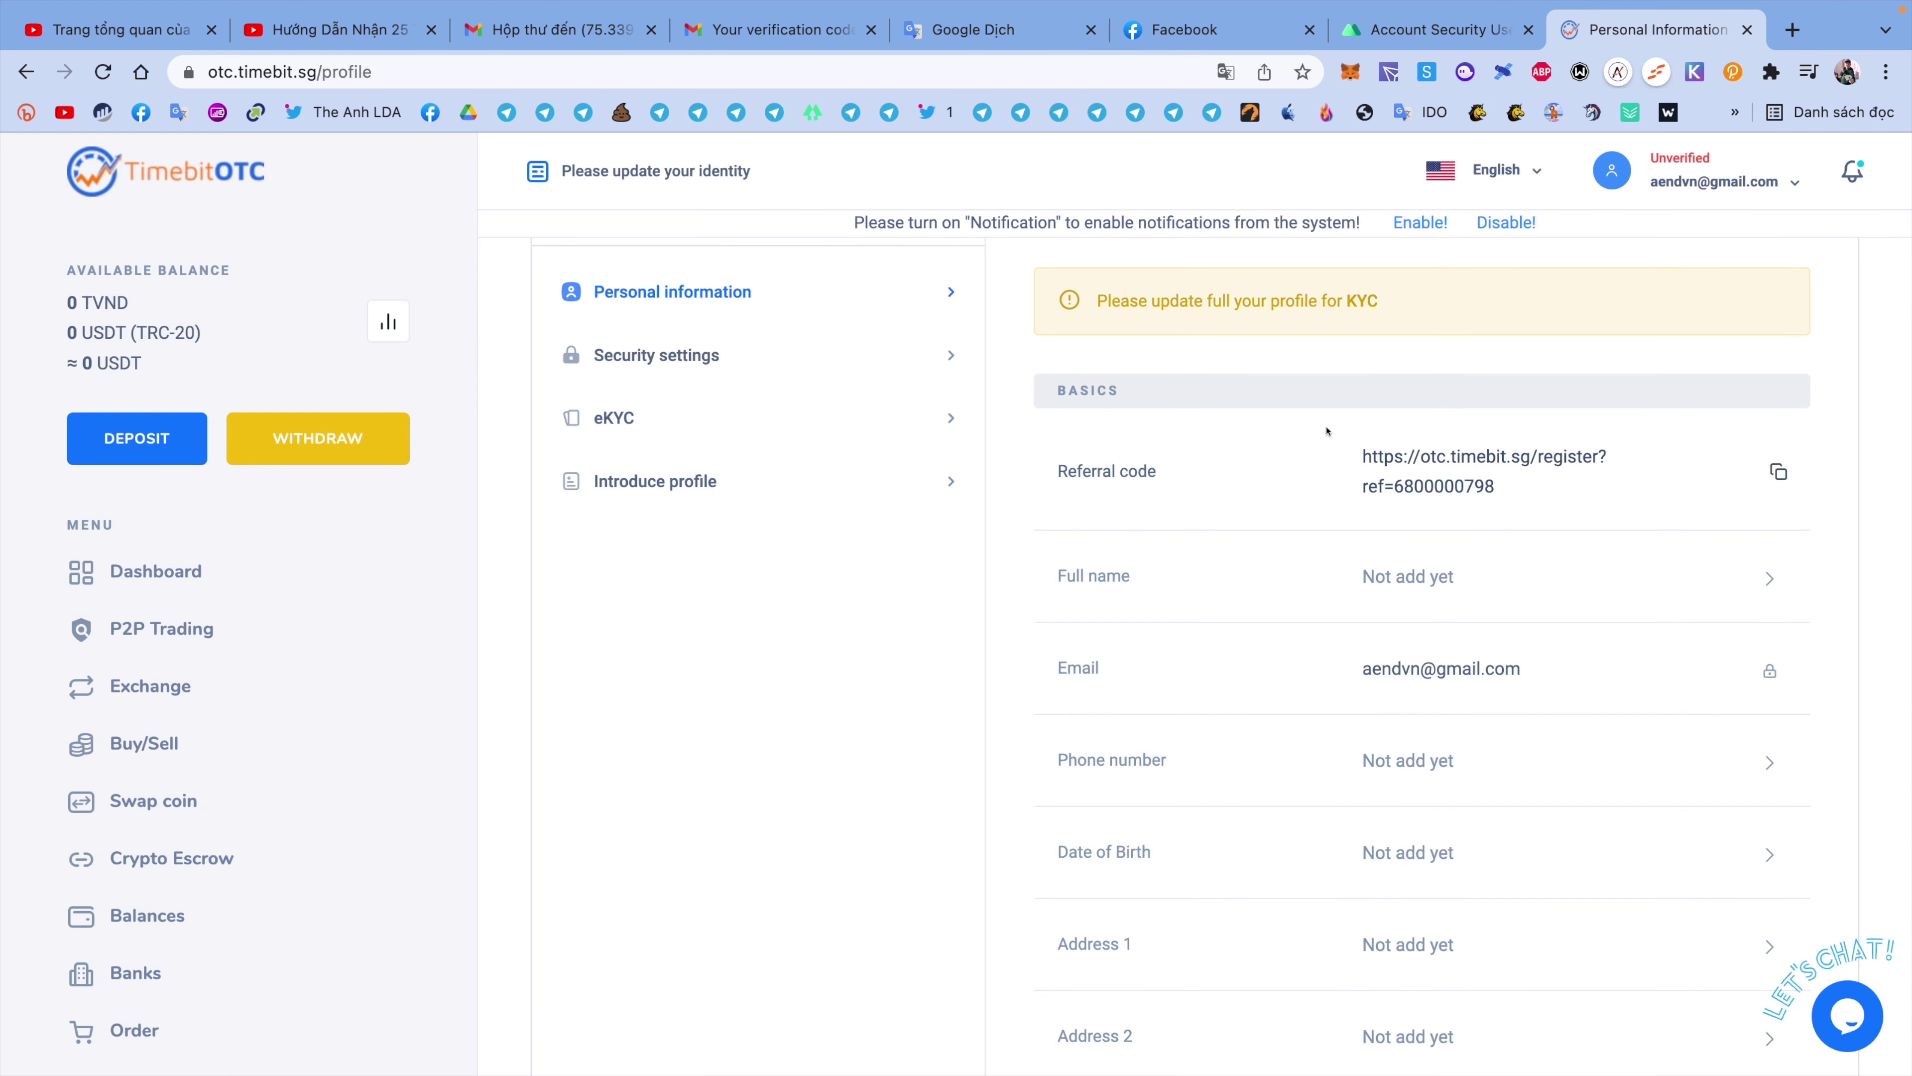
pyautogui.scroll(-4, 1327, 431)
pyautogui.scroll(-1, 1498, 525)
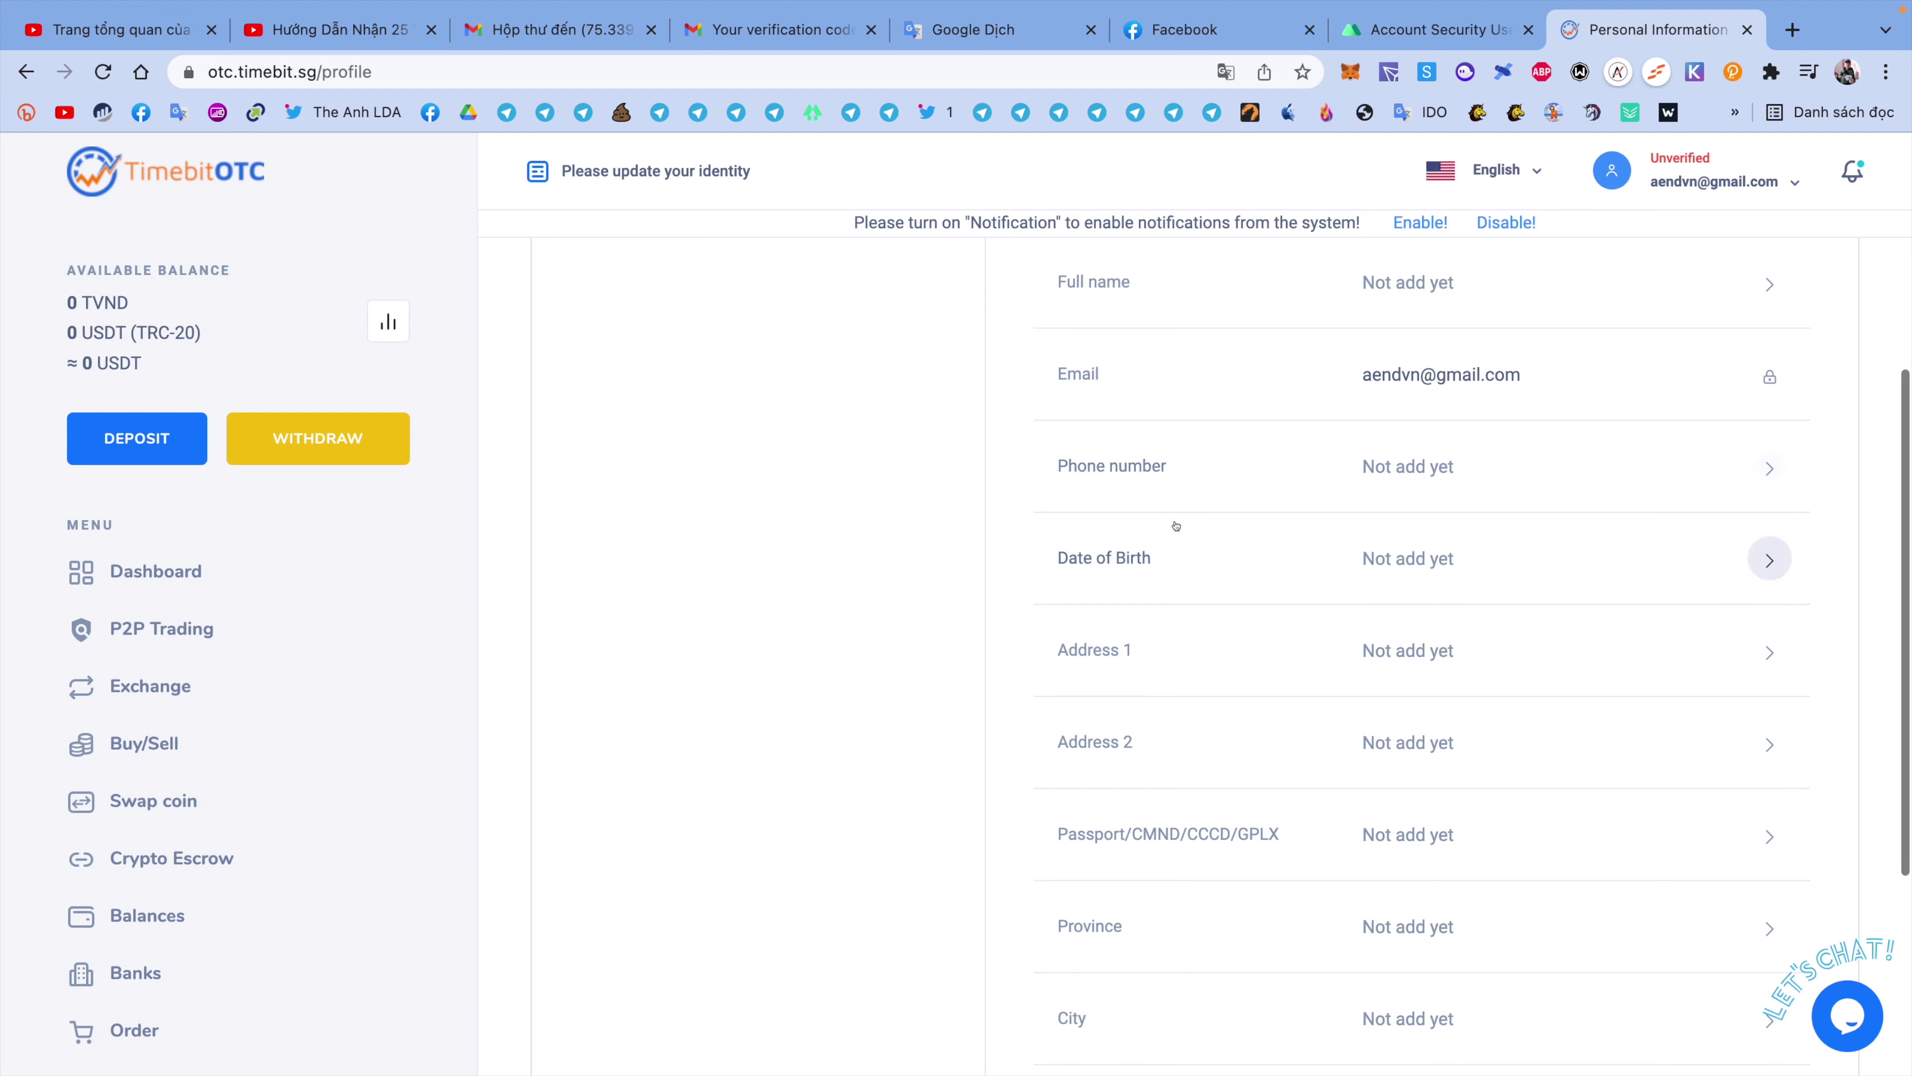
pyautogui.moveTo(1054, 473); pyautogui.dragTo(1245, 483)
pyautogui.click(1350, 354)
pyautogui.click(1509, 173)
pyautogui.click(1480, 285)
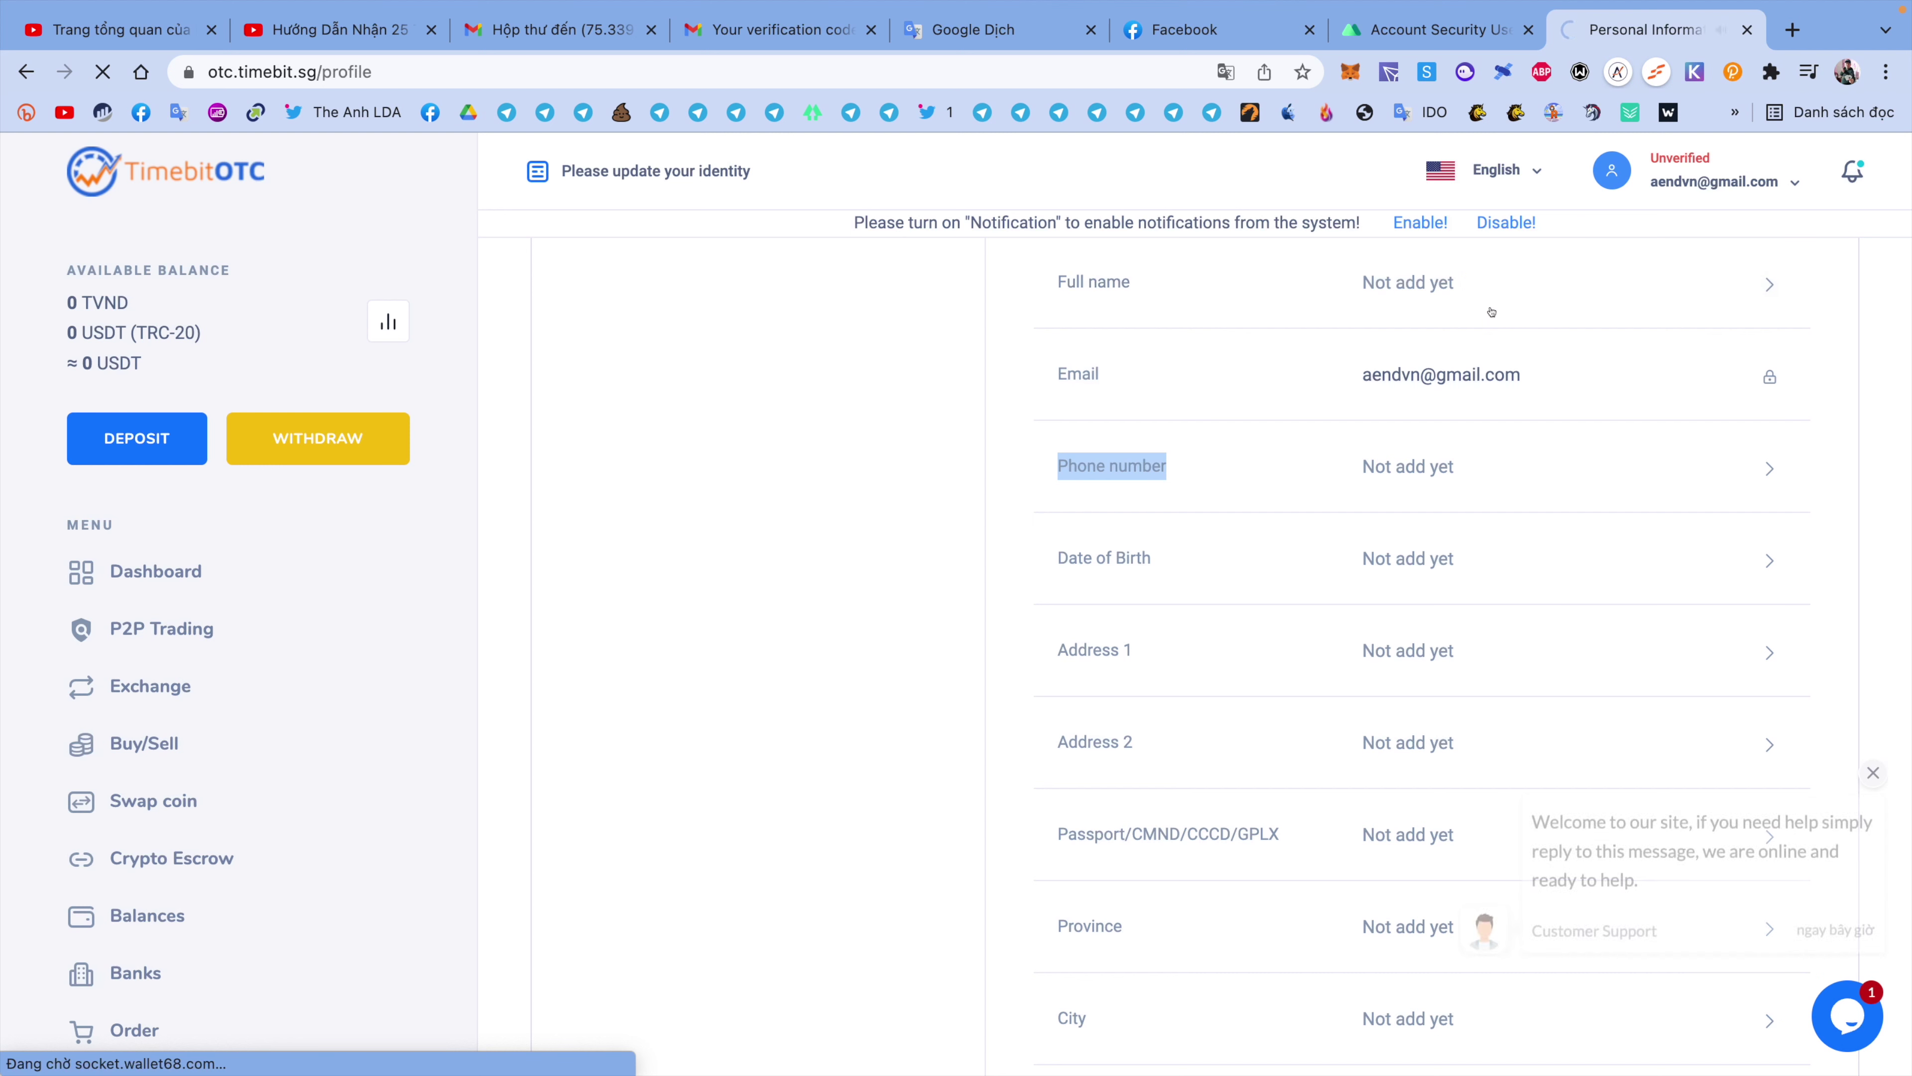
pyautogui.scroll(-6, 1606, 494)
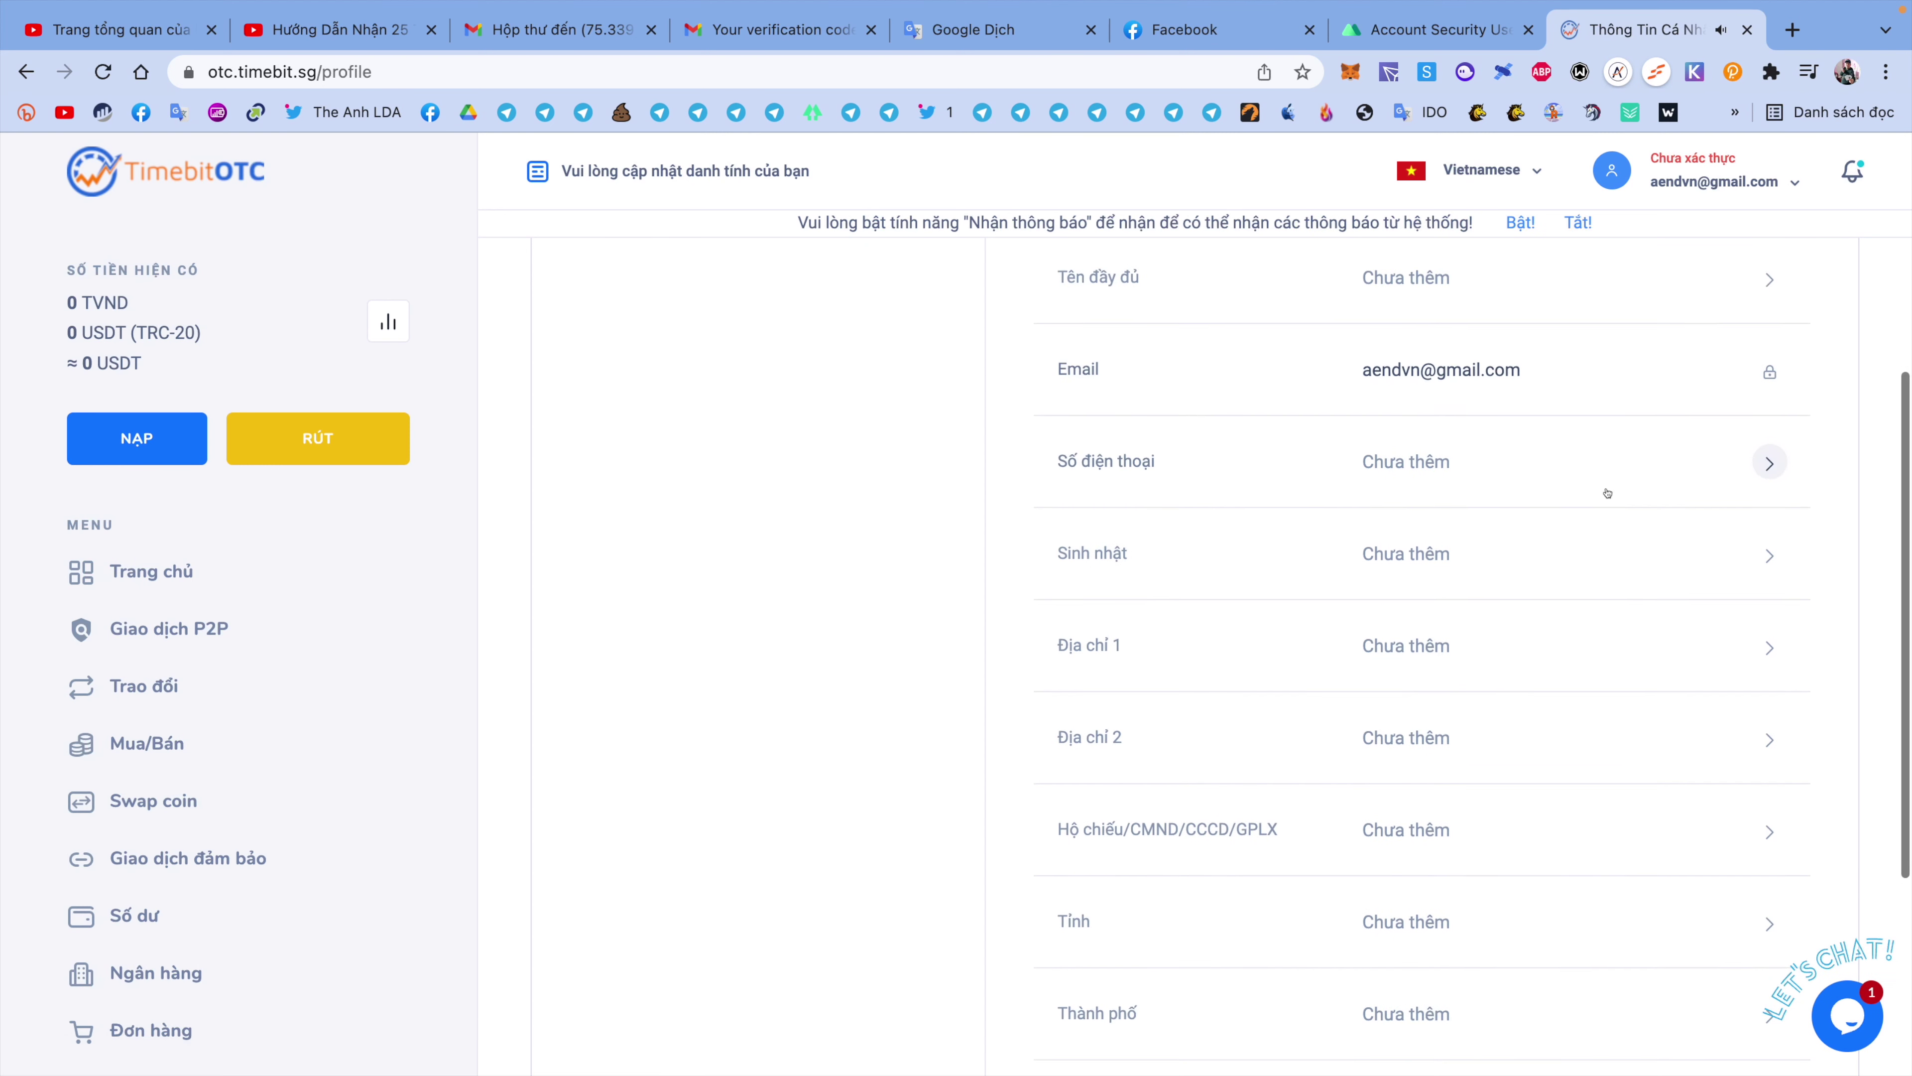
pyautogui.scroll(1, 1506, 505)
pyautogui.scroll(-3, 1446, 513)
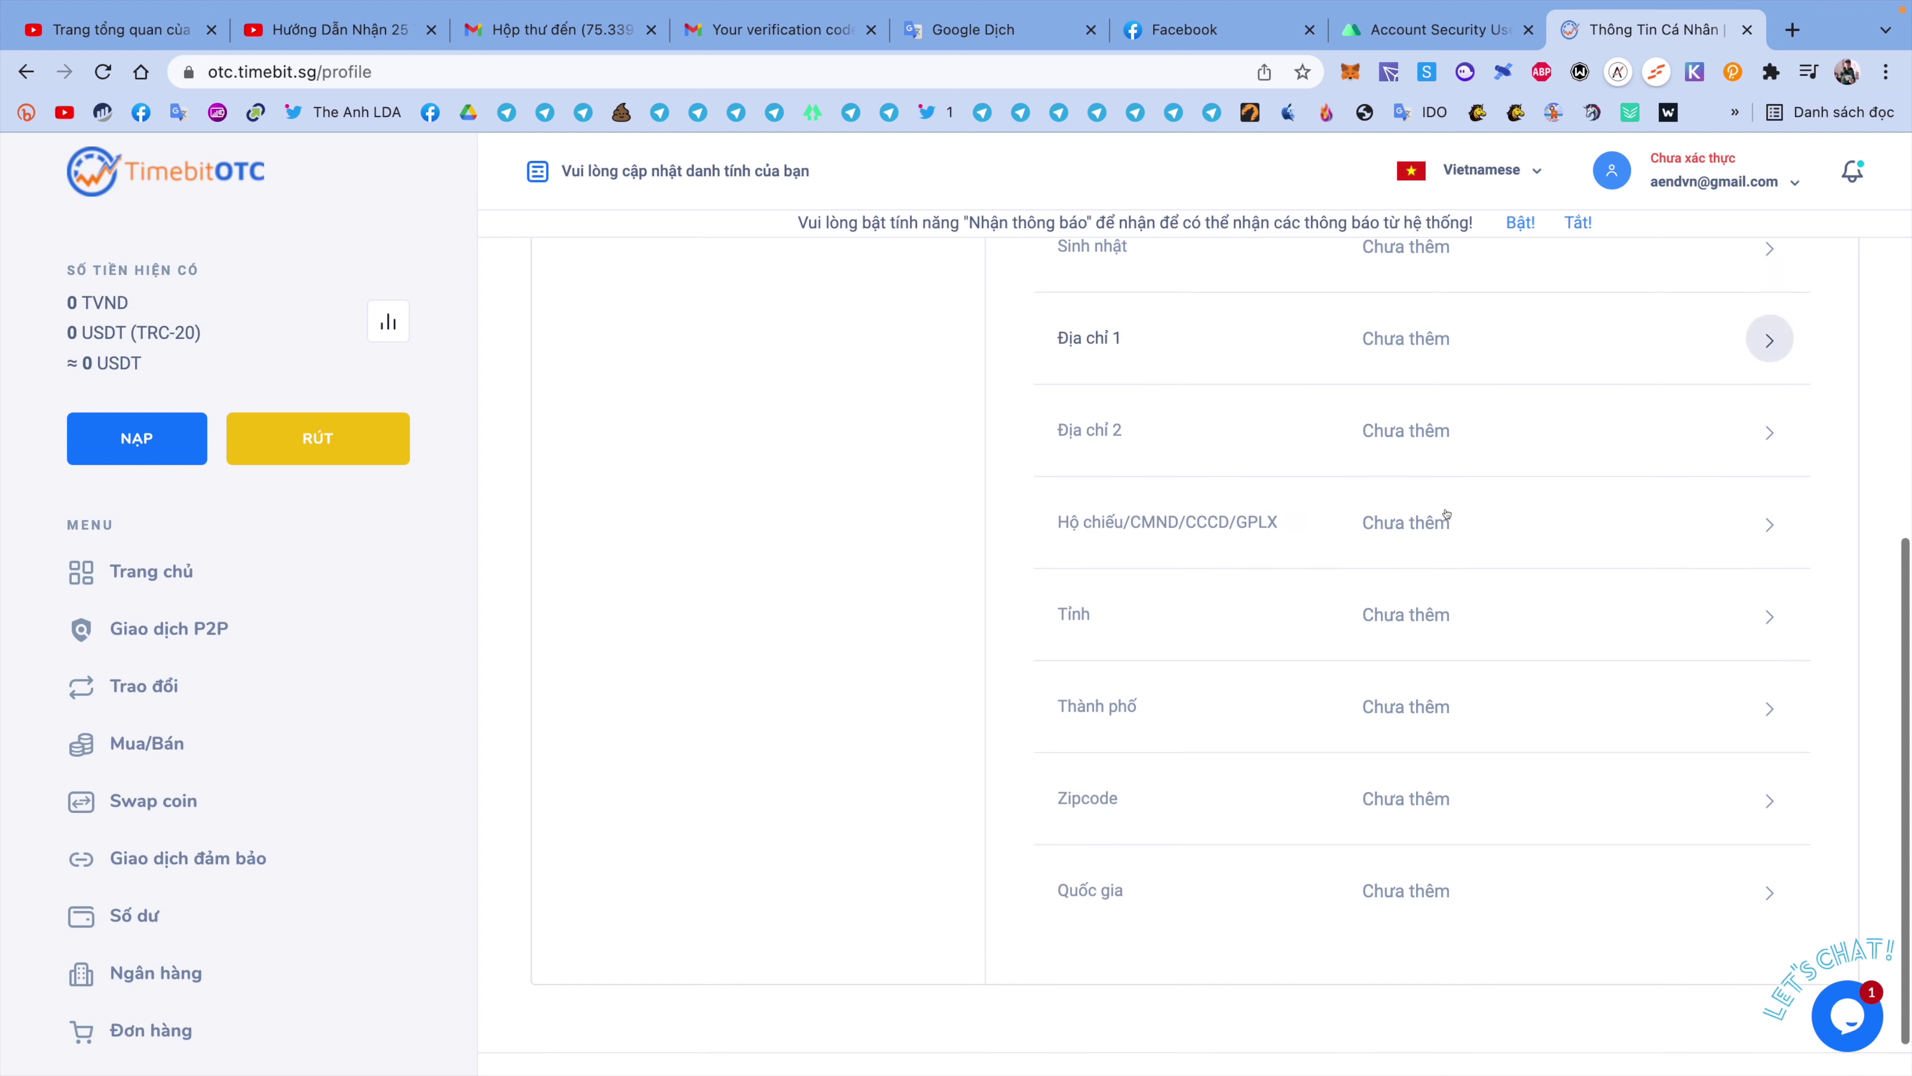
pyautogui.scroll(2, 1452, 910)
pyautogui.scroll(3, 1767, 509)
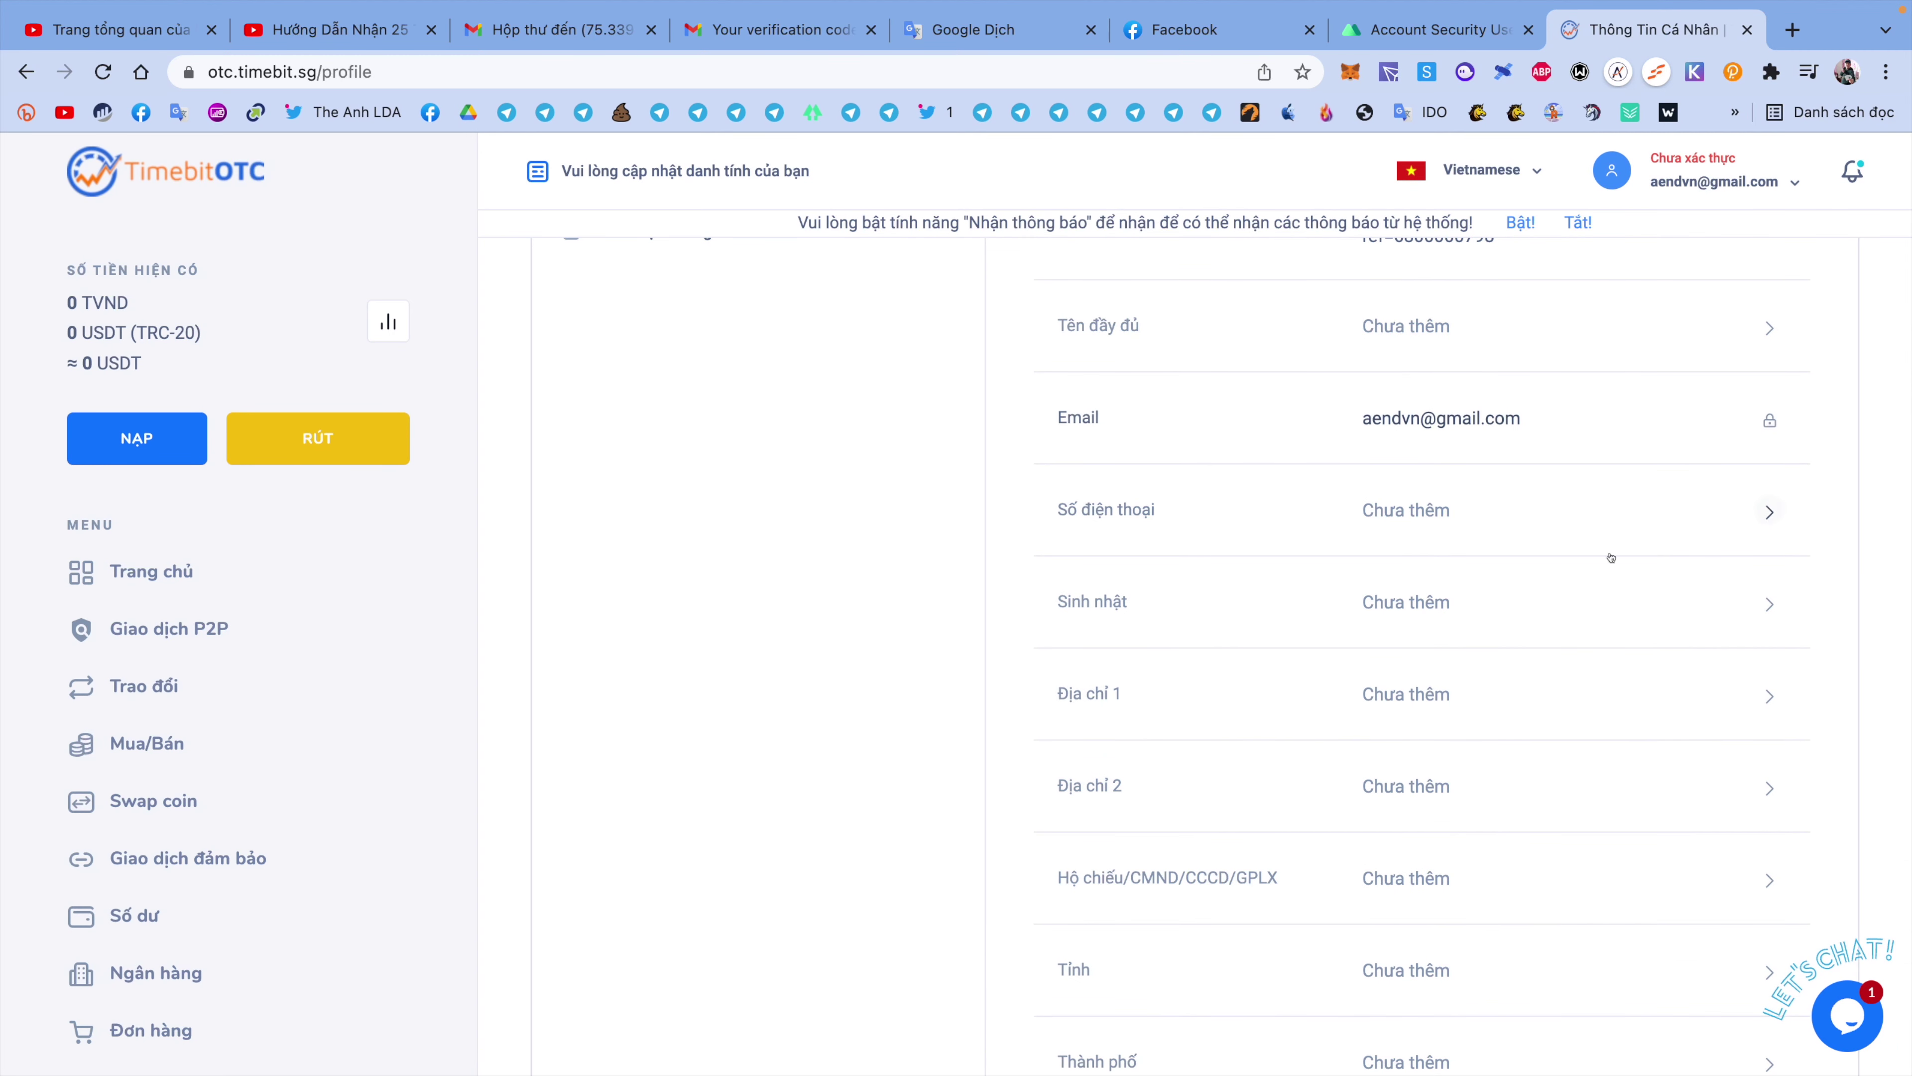
pyautogui.scroll(2, 1792, 556)
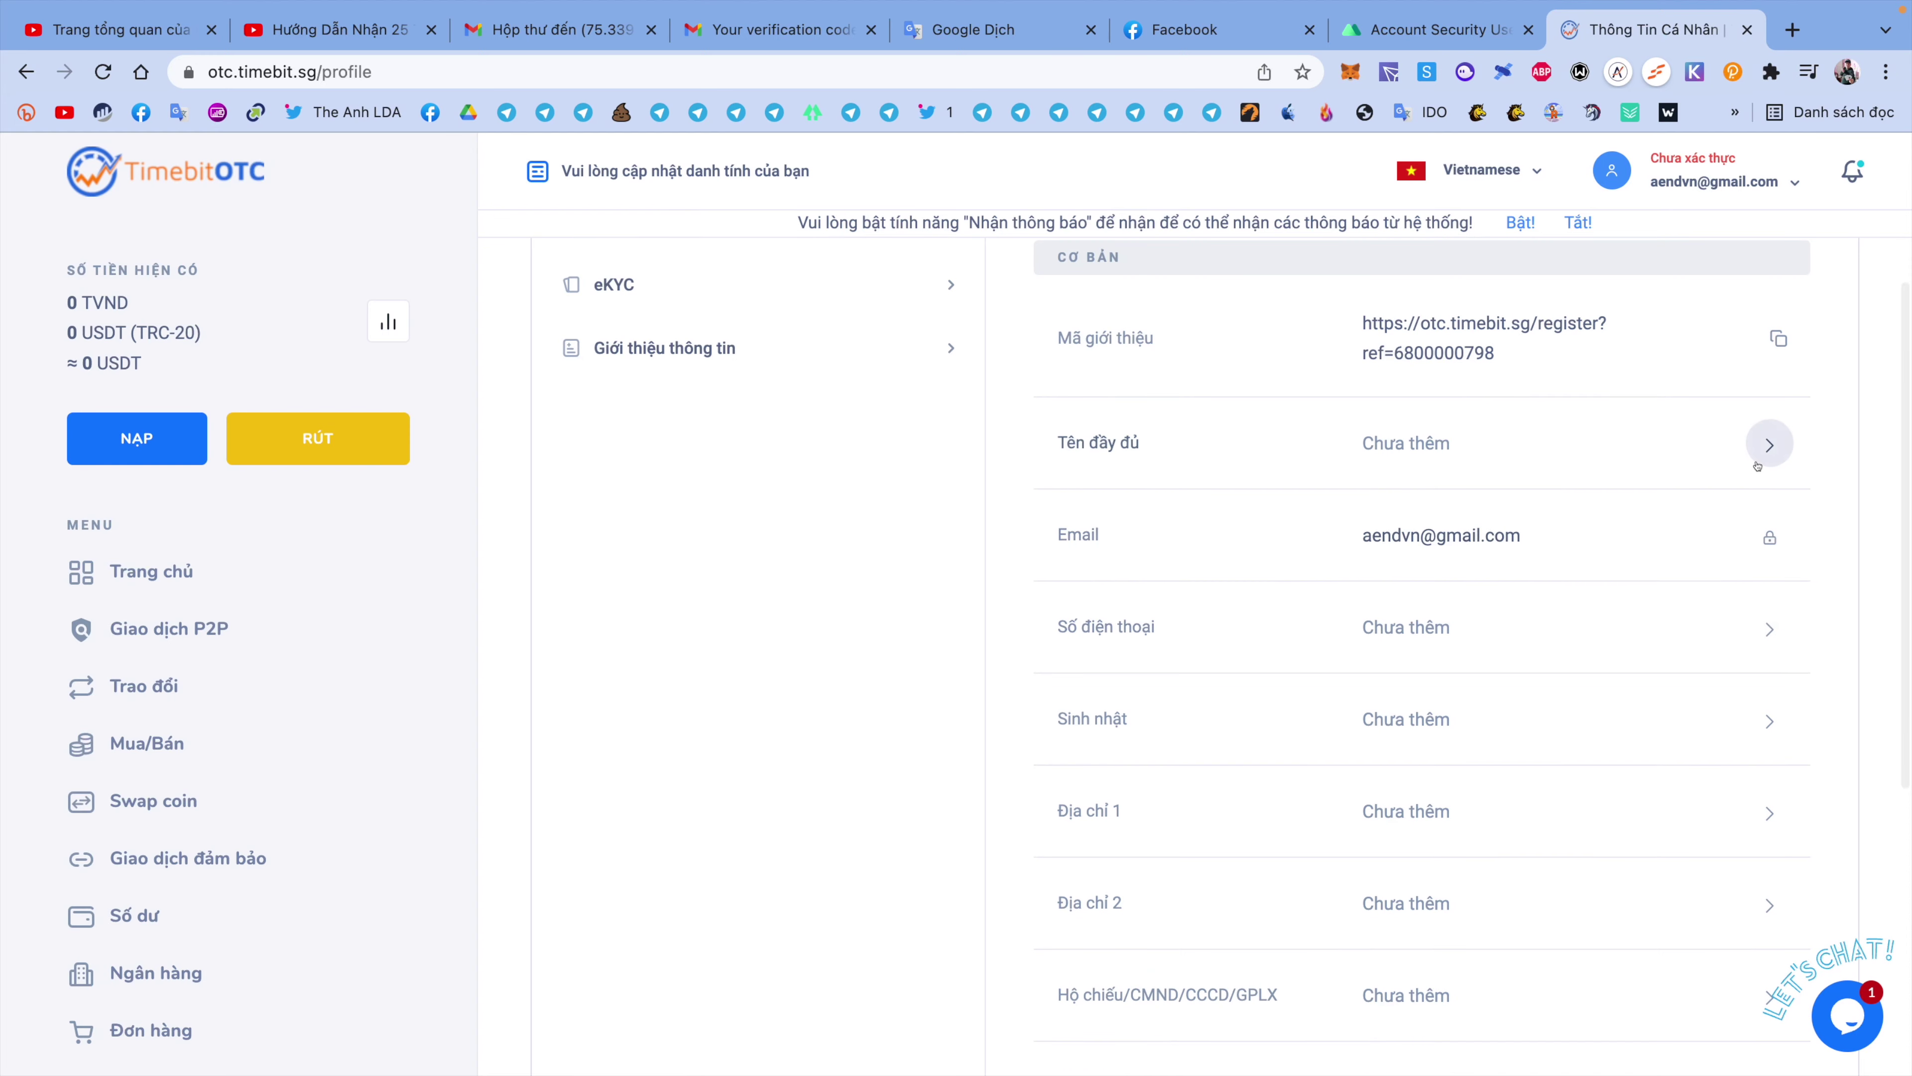
# Start updating personal details with phone prefix +84 and a birthday, then close without saving.
pyautogui.click(1770, 445)
pyautogui.click(1089, 589)
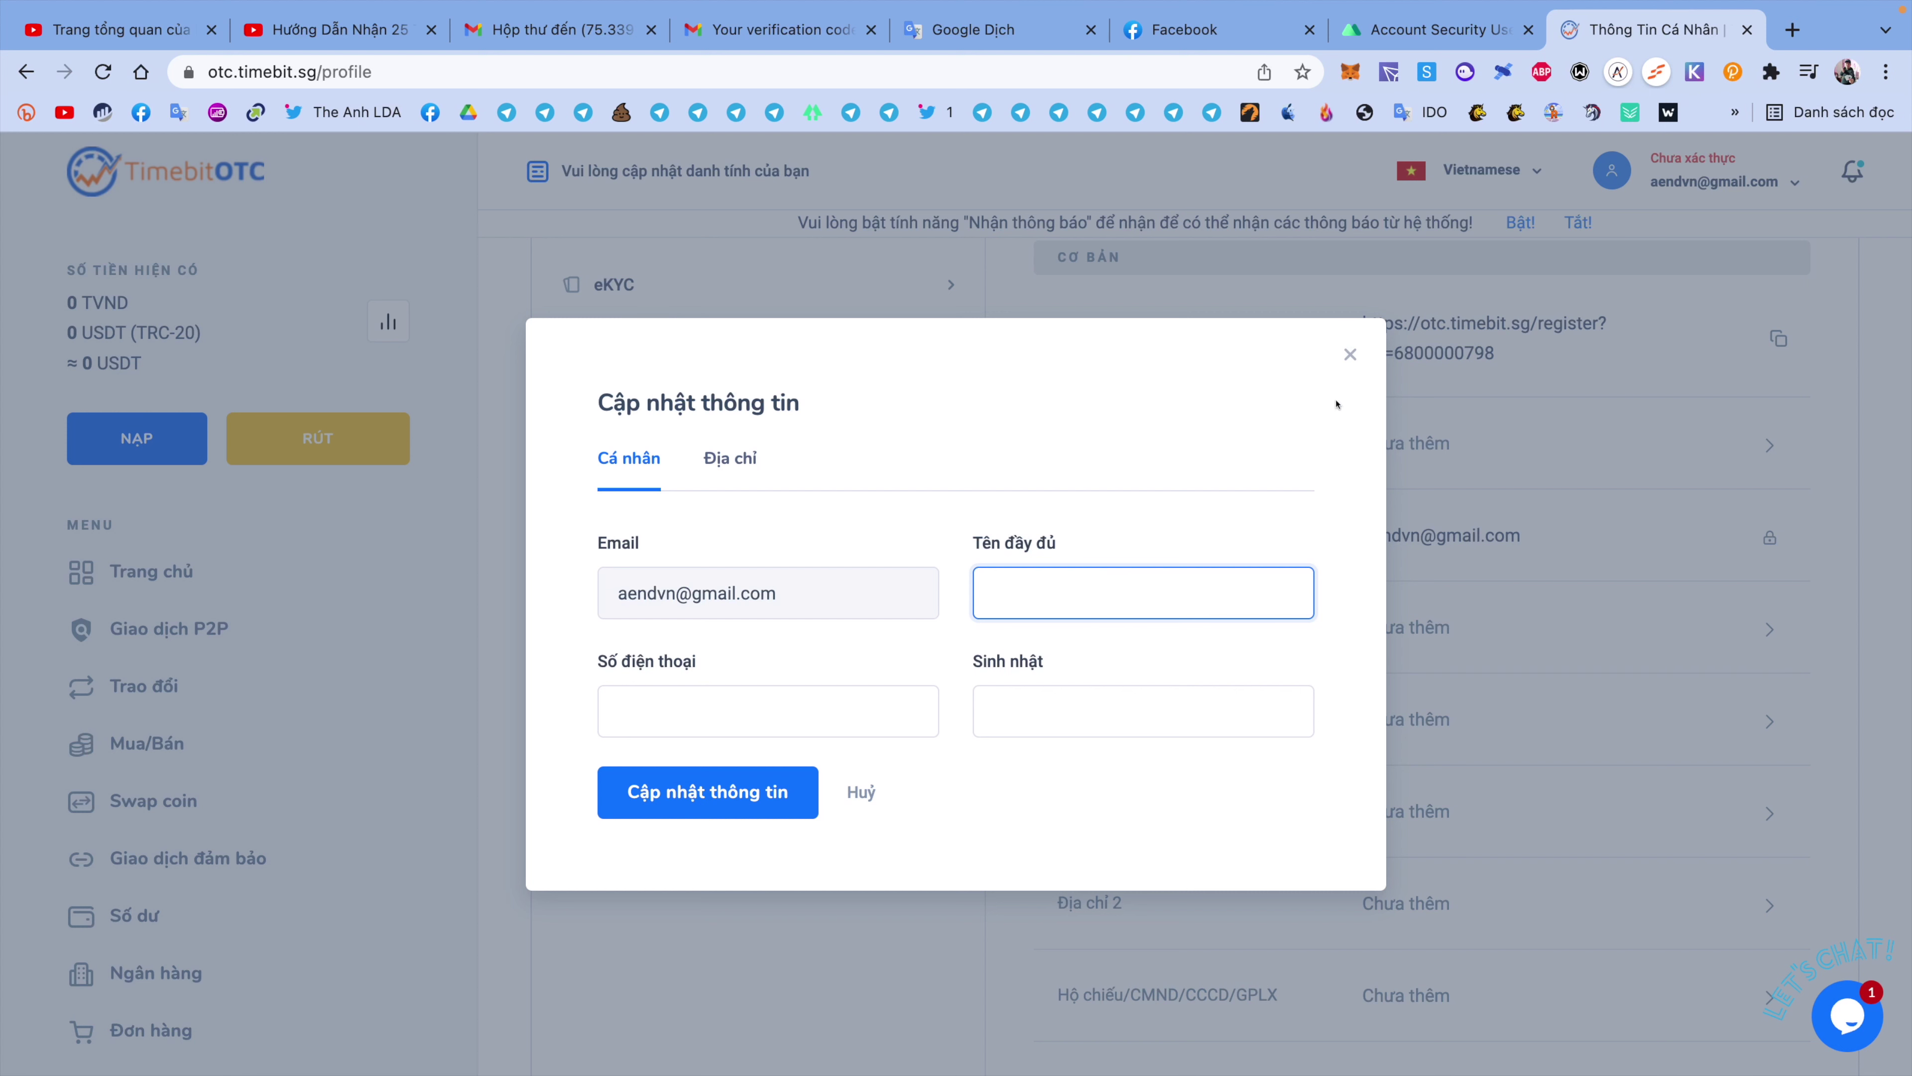
pyautogui.click(900, 711)
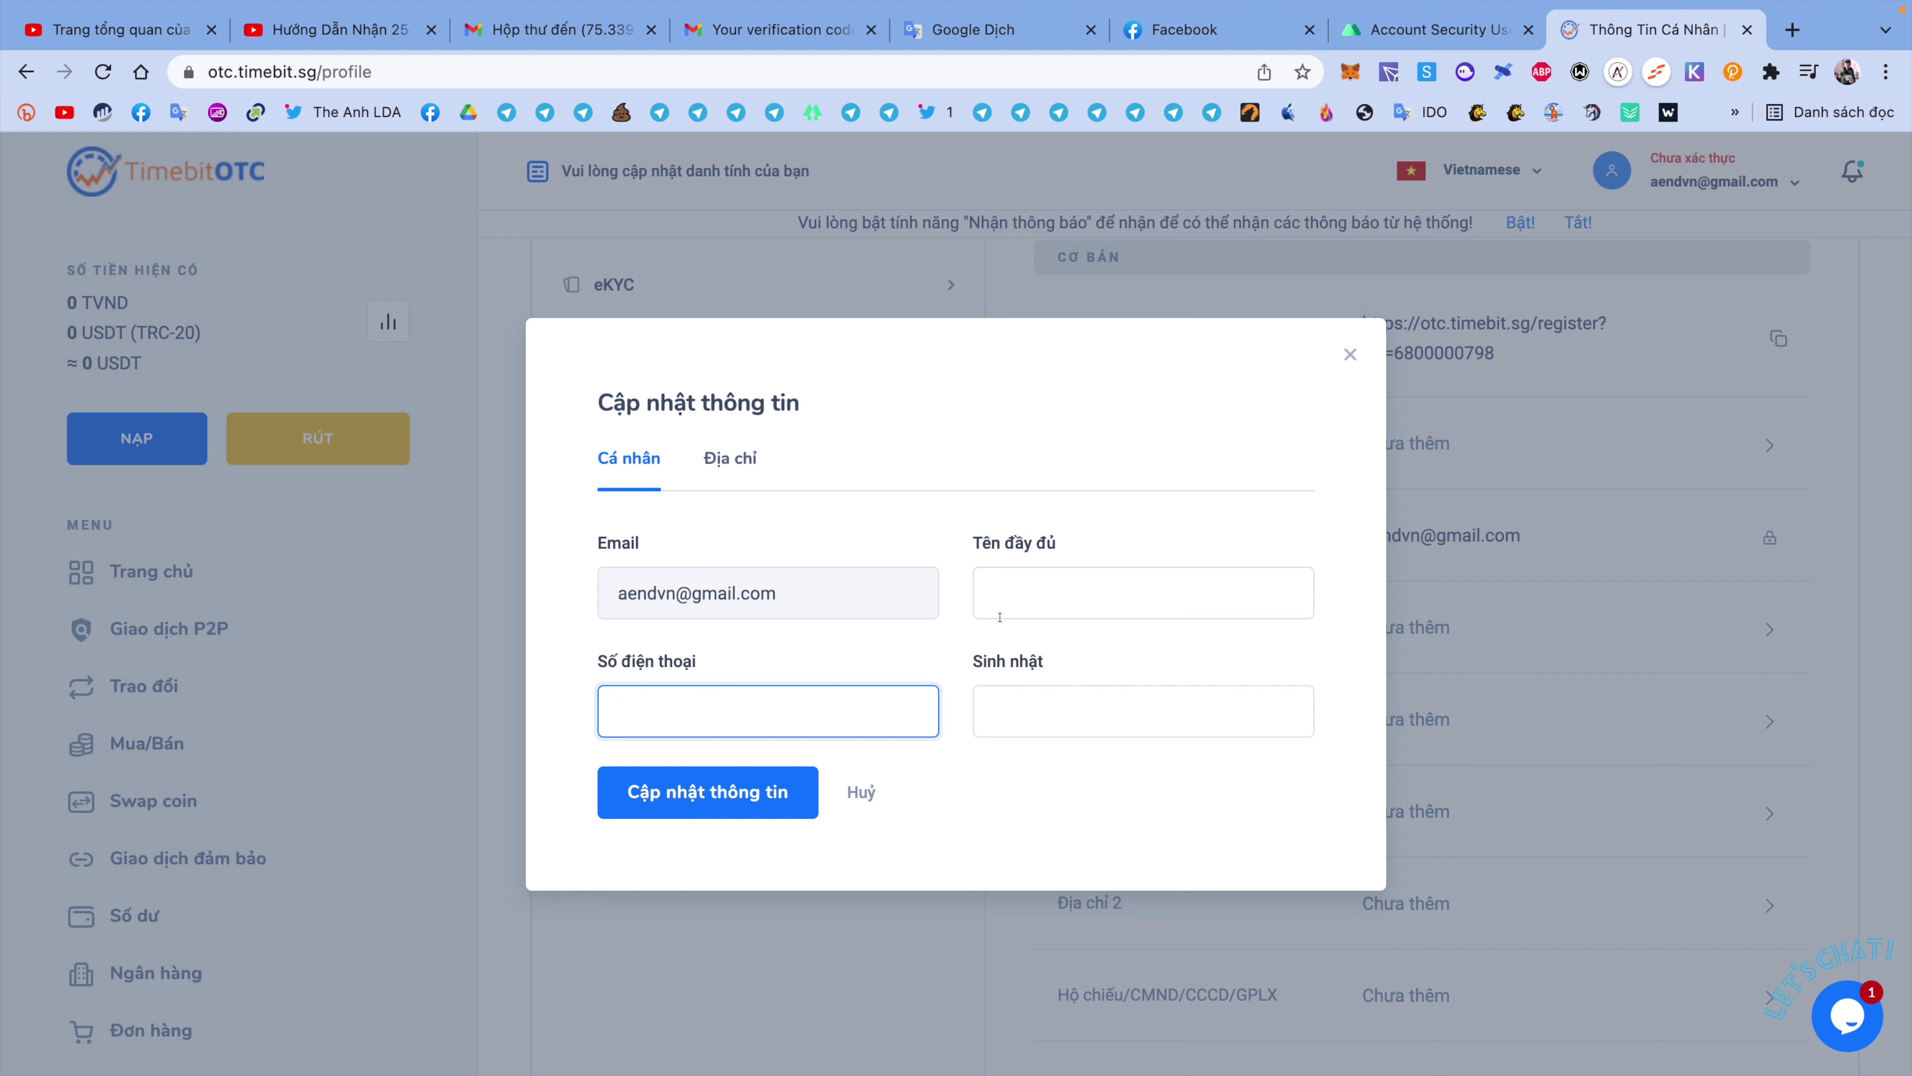
pyautogui.write('+84')
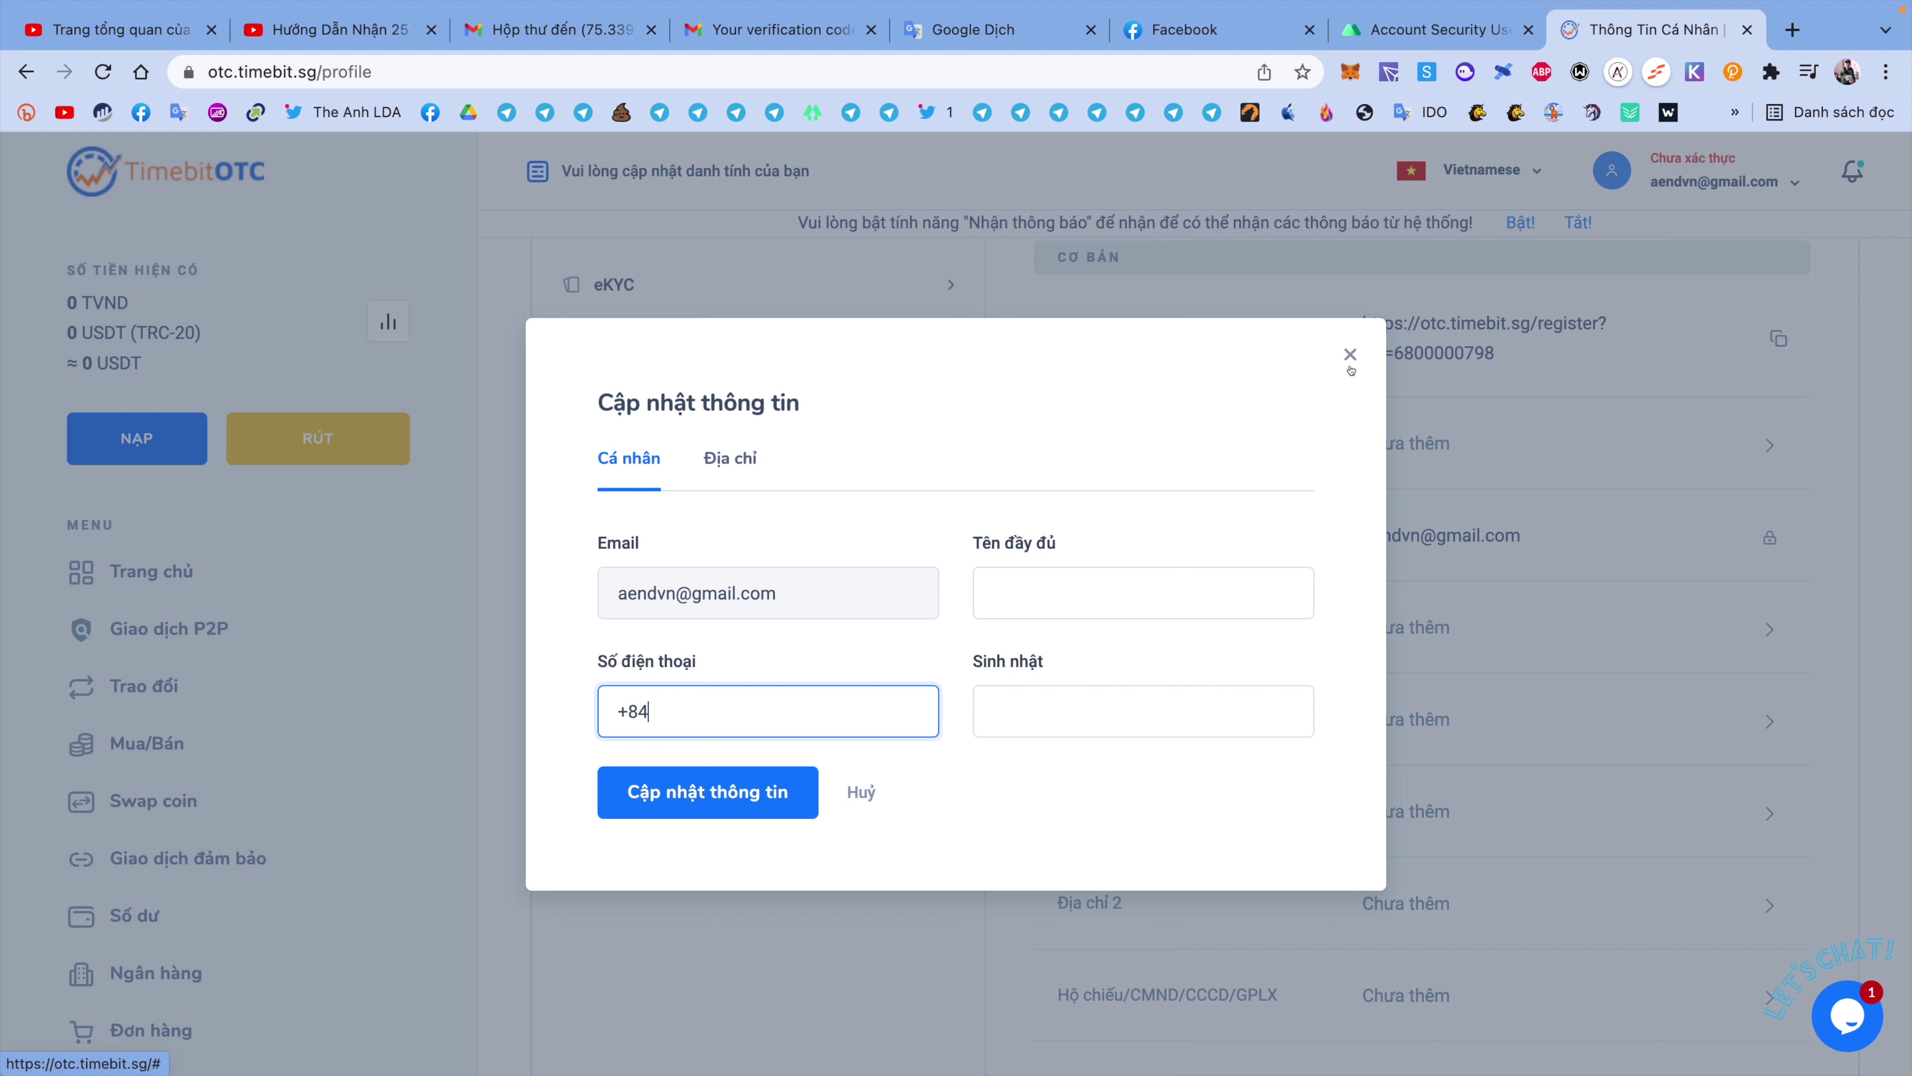
pyautogui.click(1210, 712)
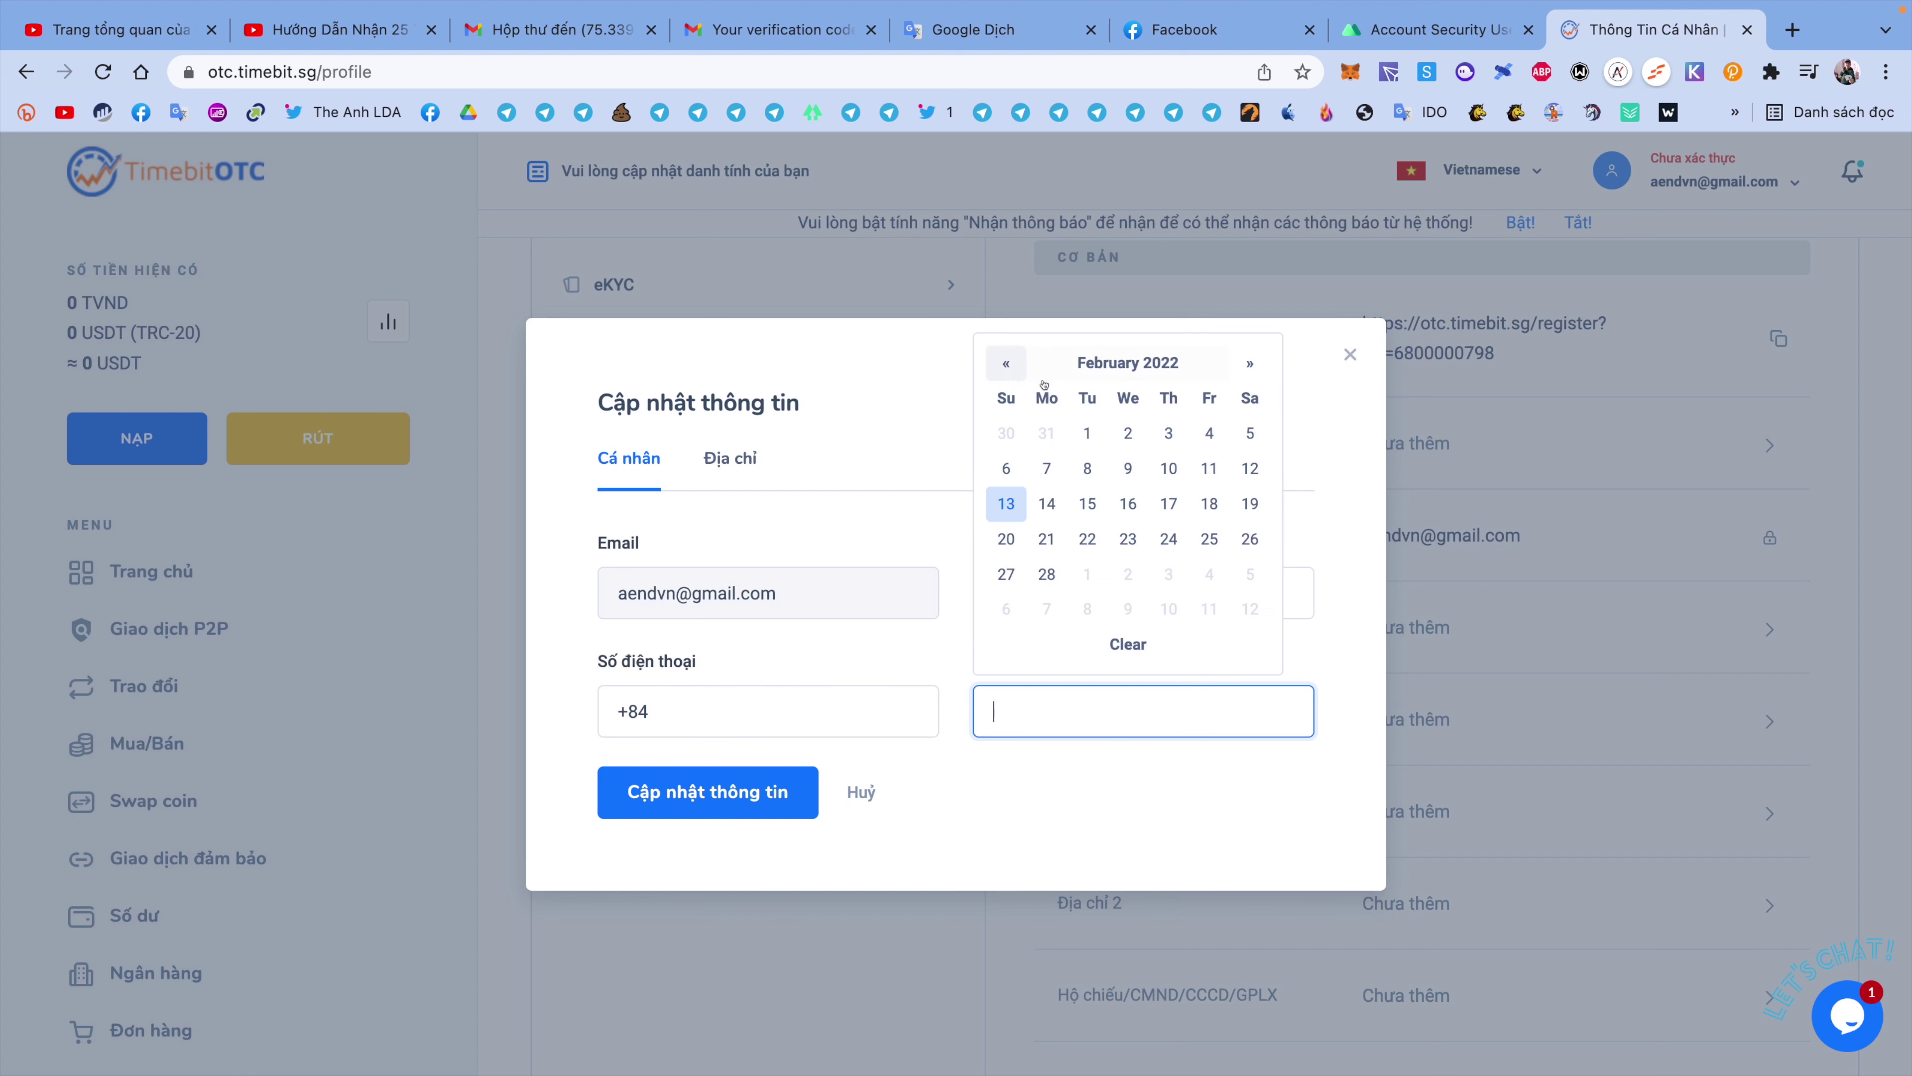
pyautogui.click(1128, 366)
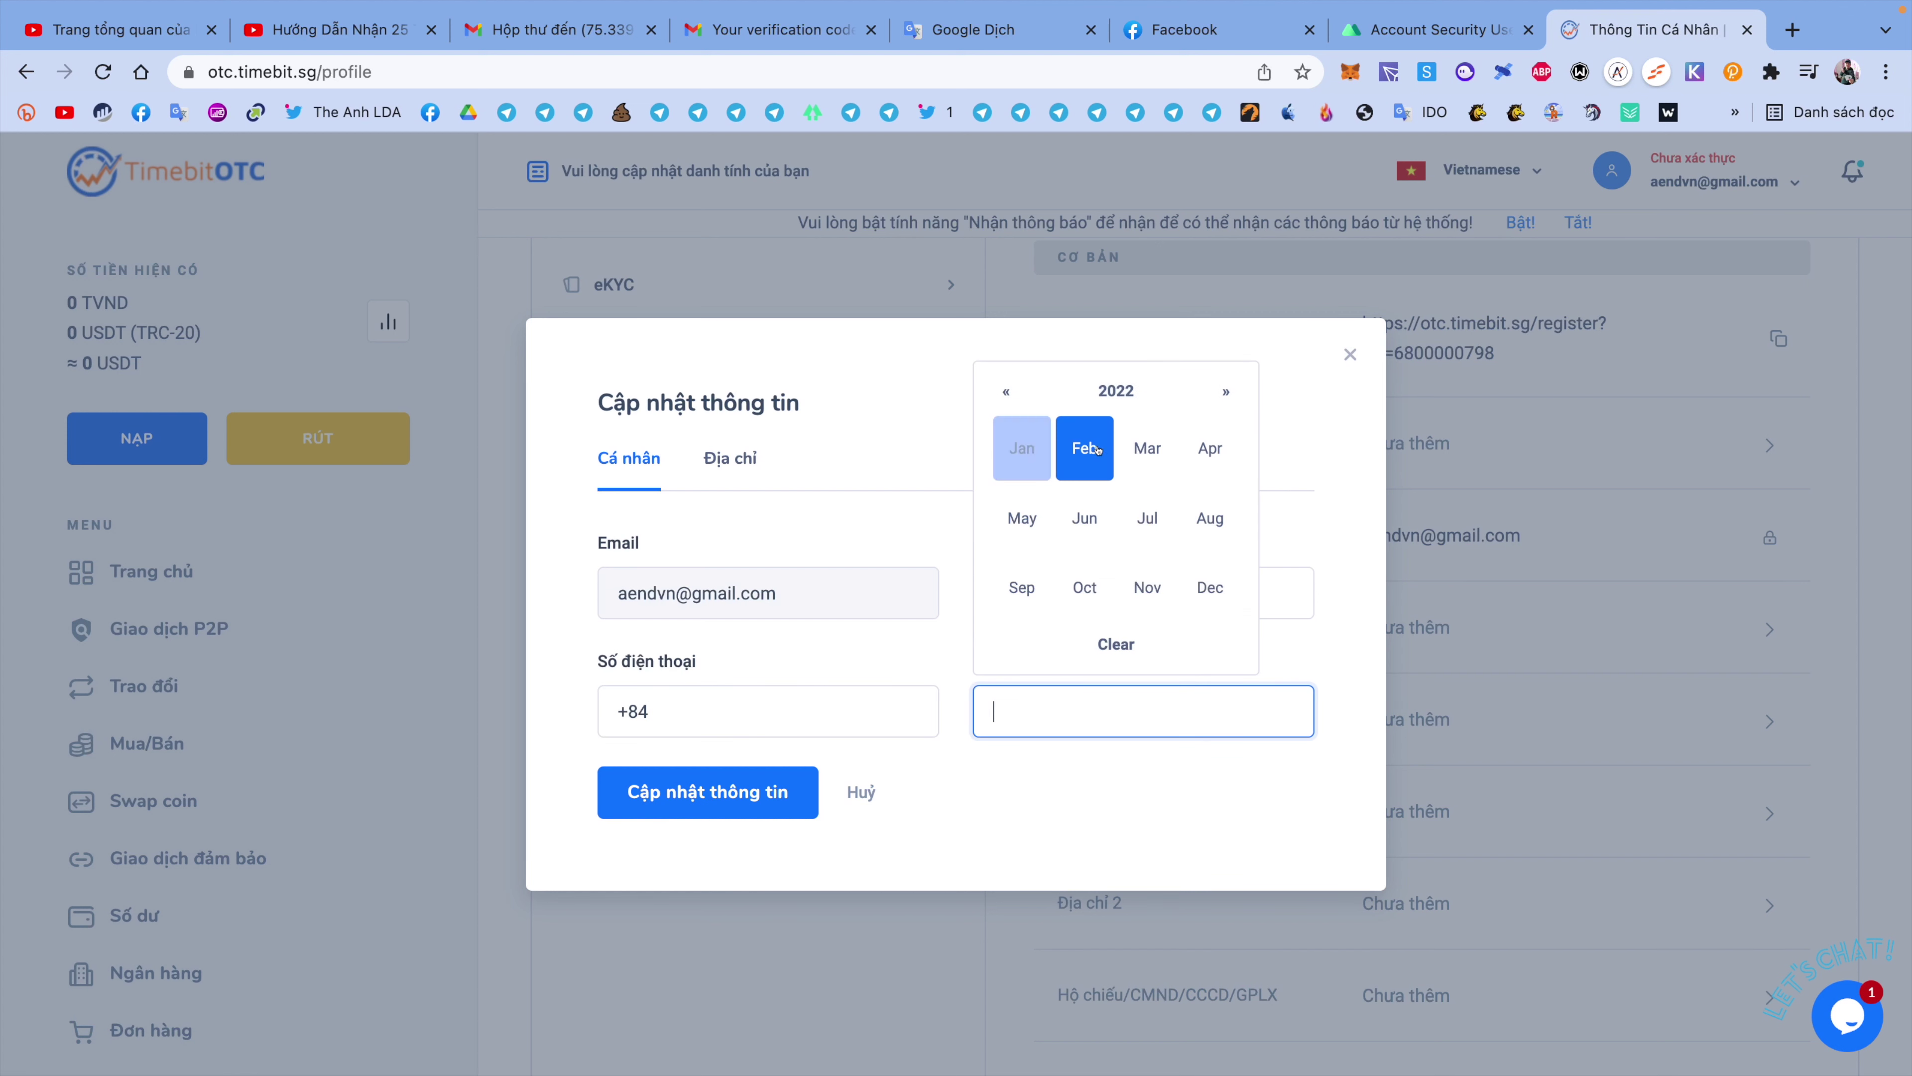
pyautogui.click(1121, 403)
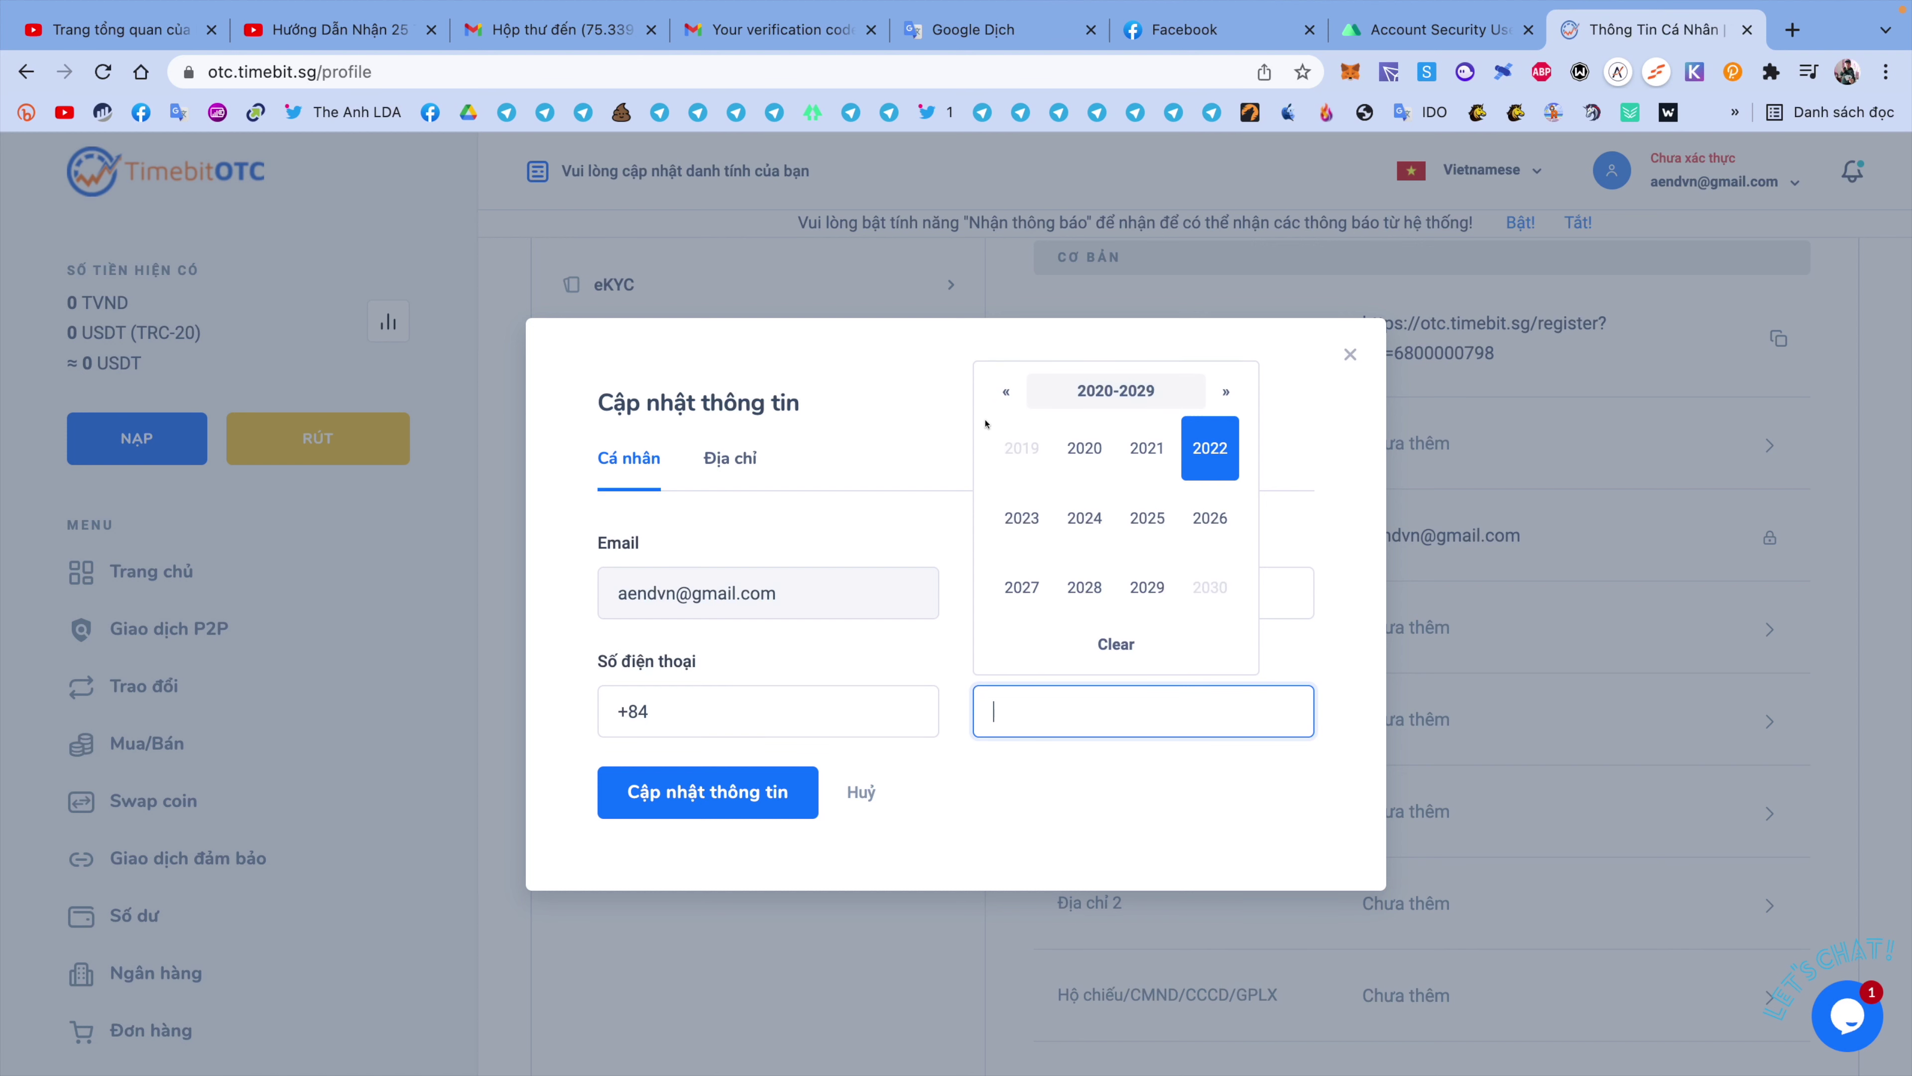
pyautogui.click(1183, 582)
pyautogui.click(1348, 356)
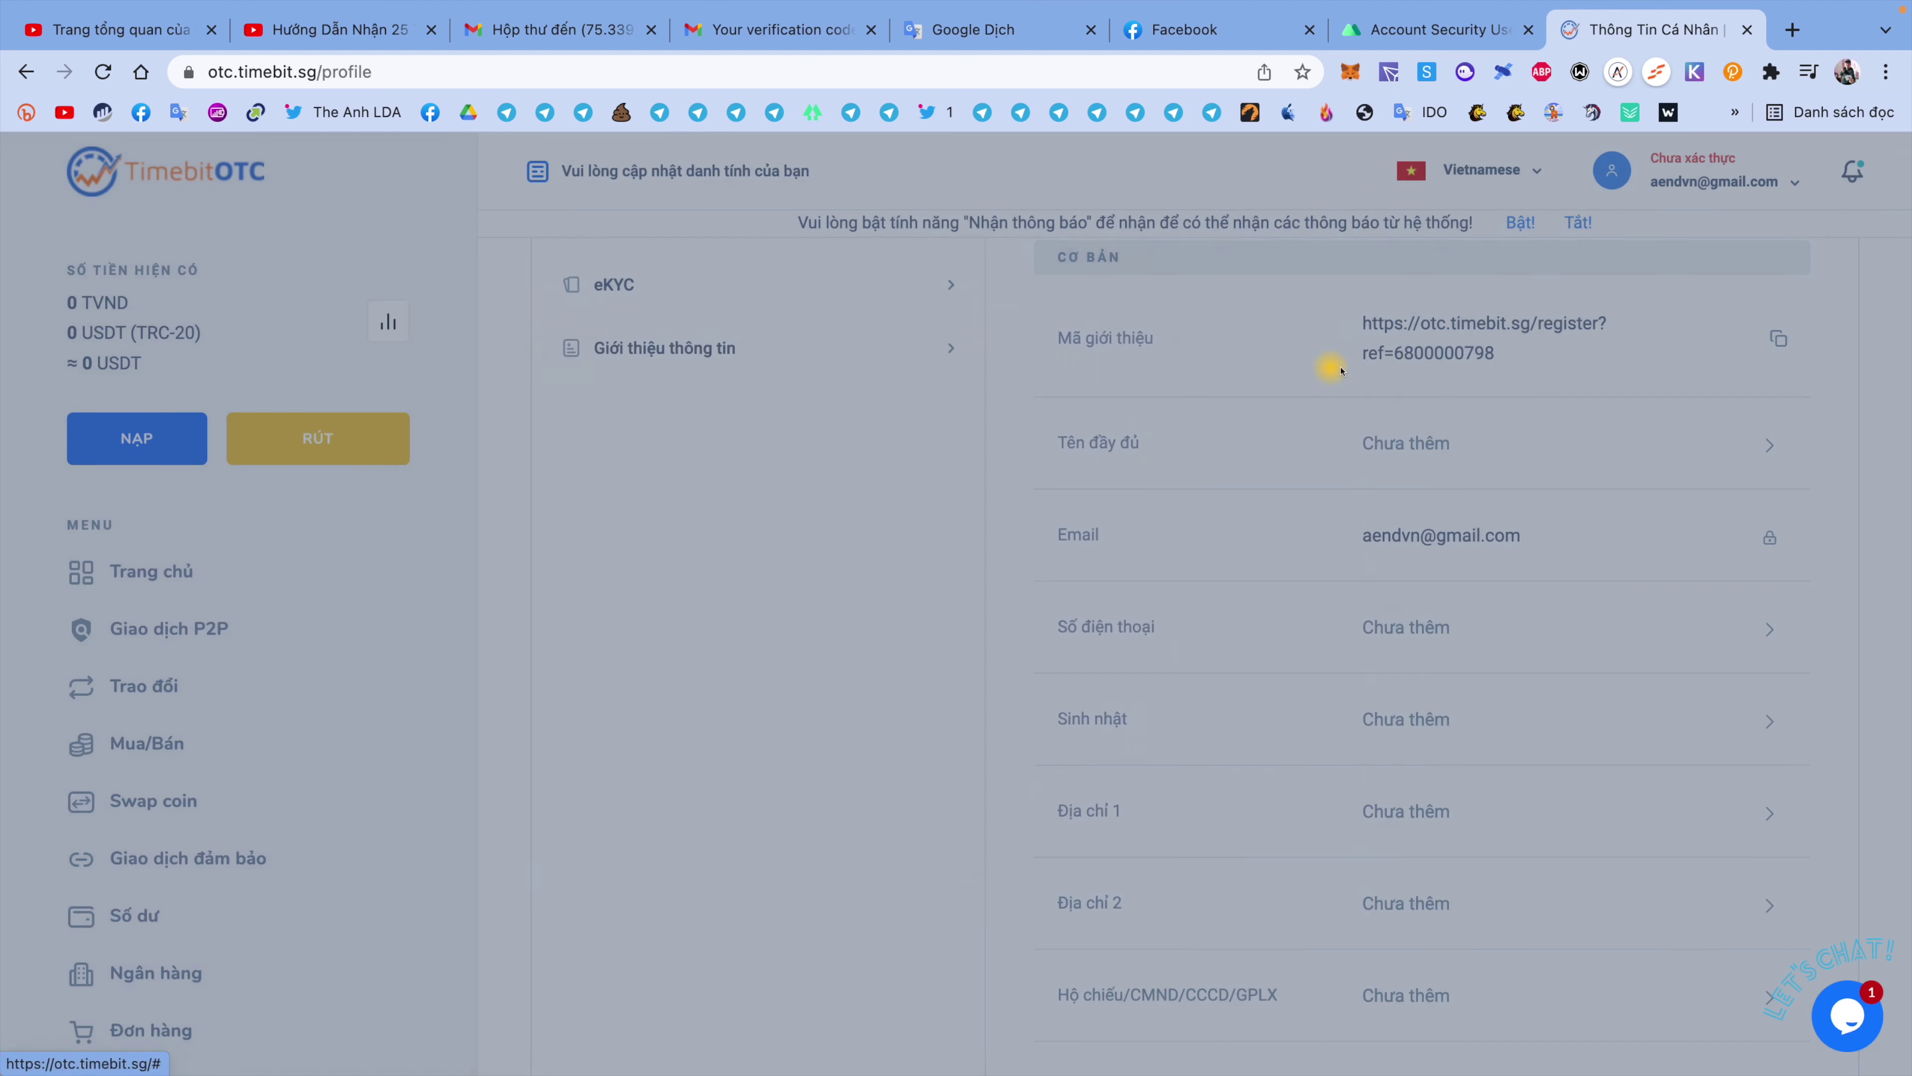
# Try opening the eKYC verification section from the profile page.
pyautogui.scroll(-6, 1552, 568)
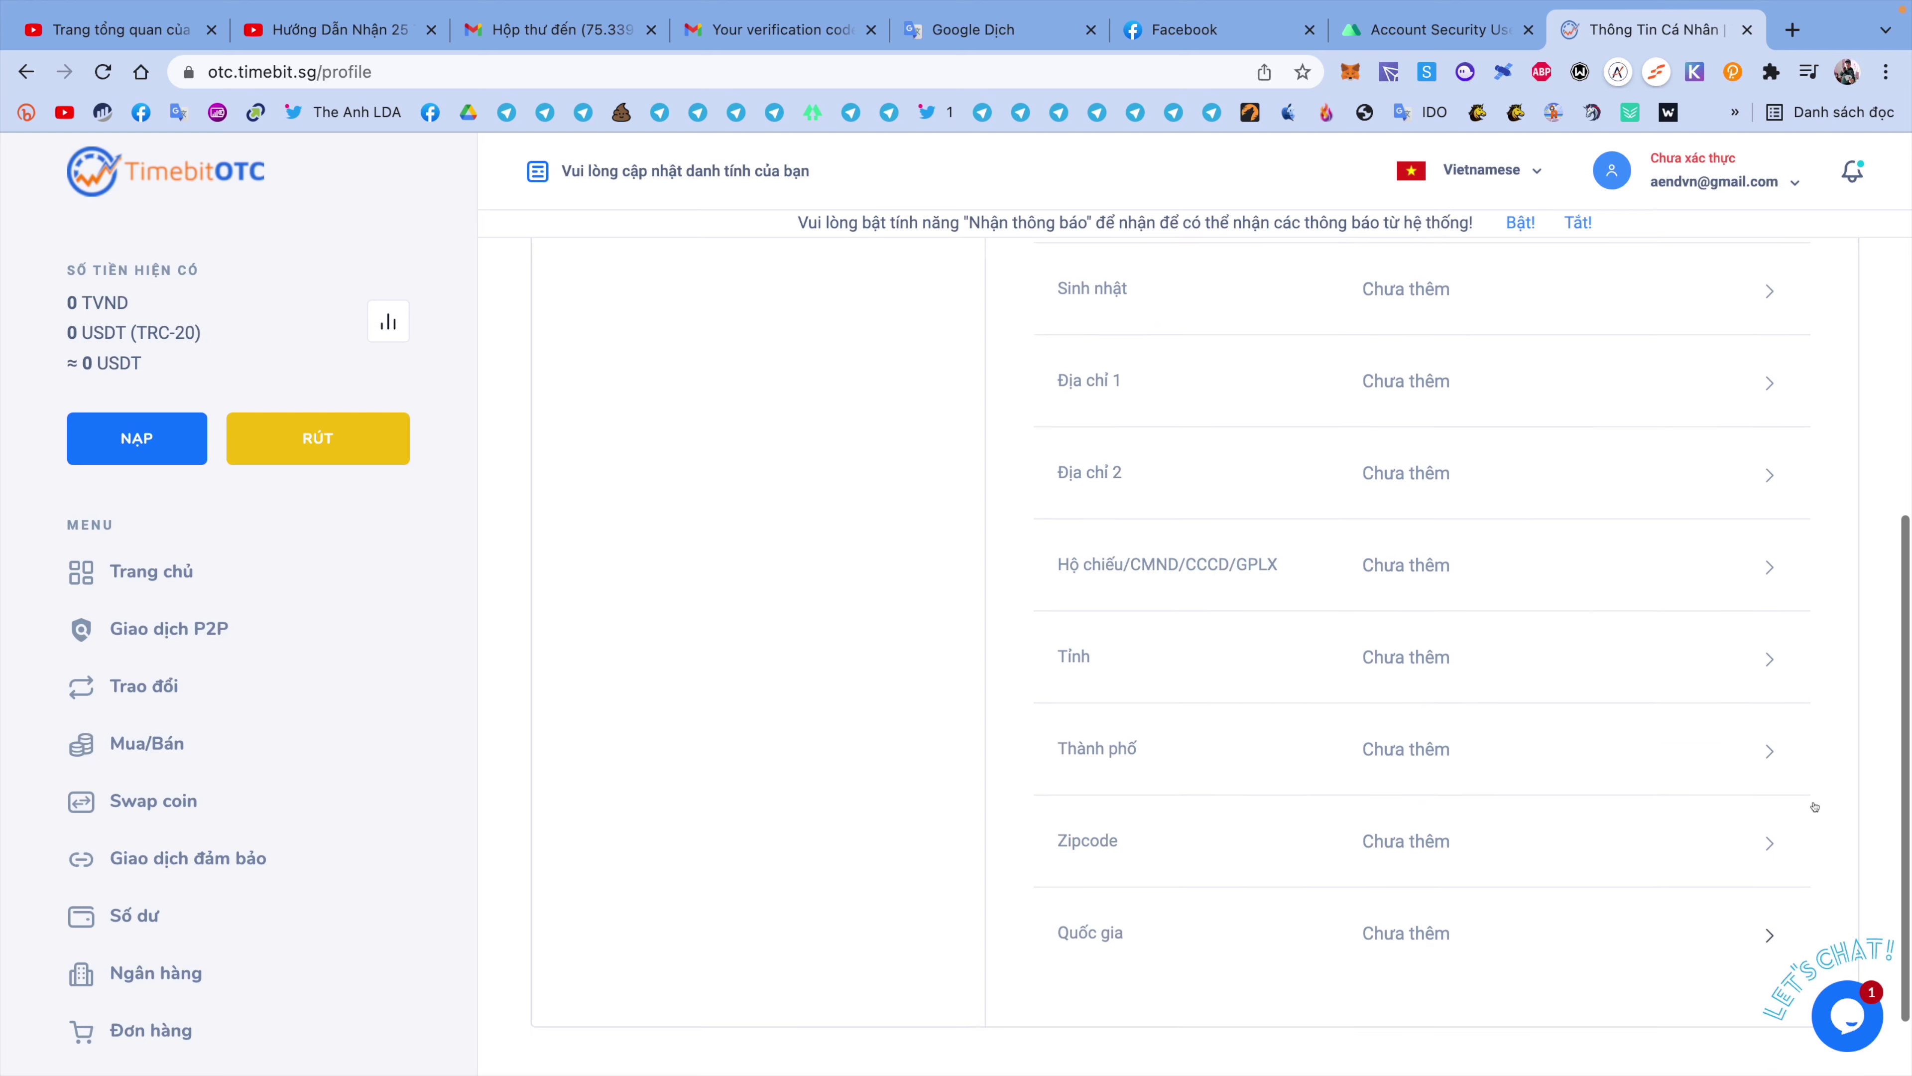
pyautogui.scroll(6, 1635, 500)
pyautogui.scroll(3, 1502, 527)
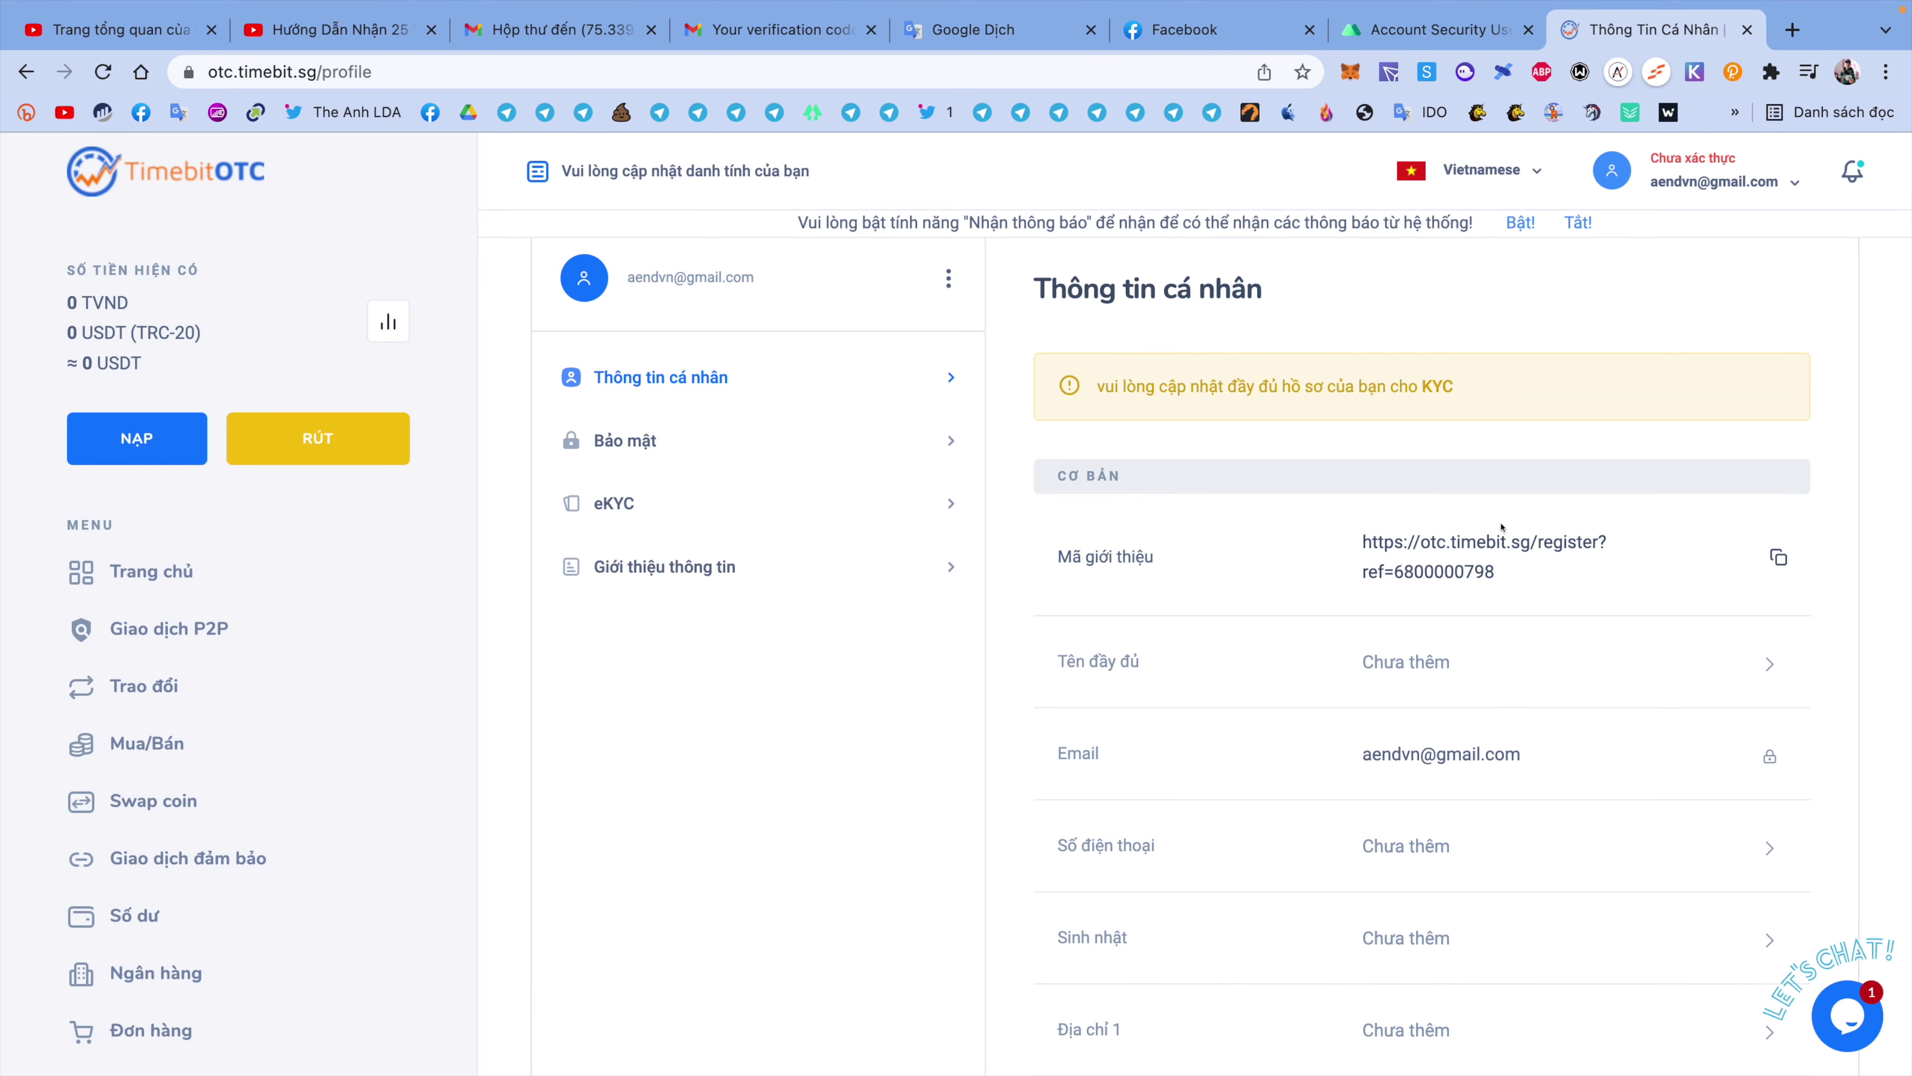
pyautogui.scroll(1, 1287, 527)
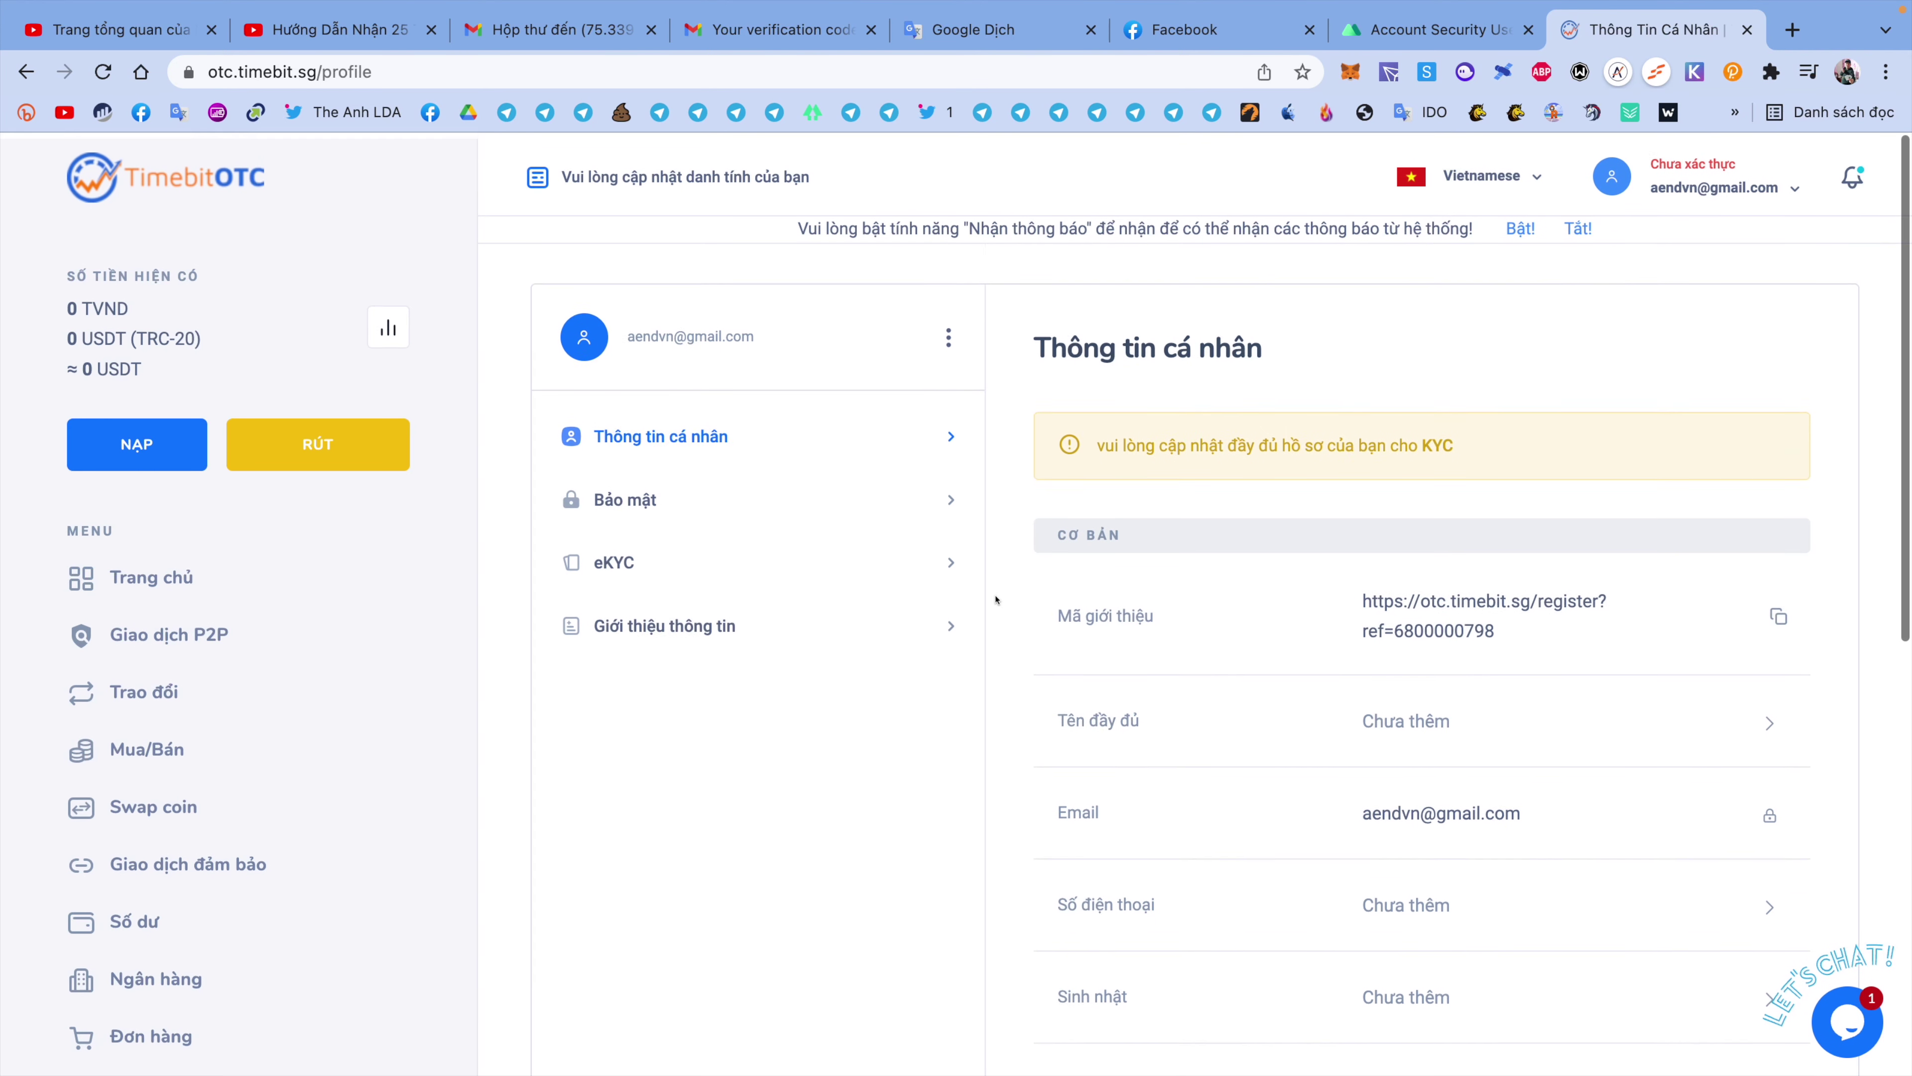
pyautogui.click(711, 559)
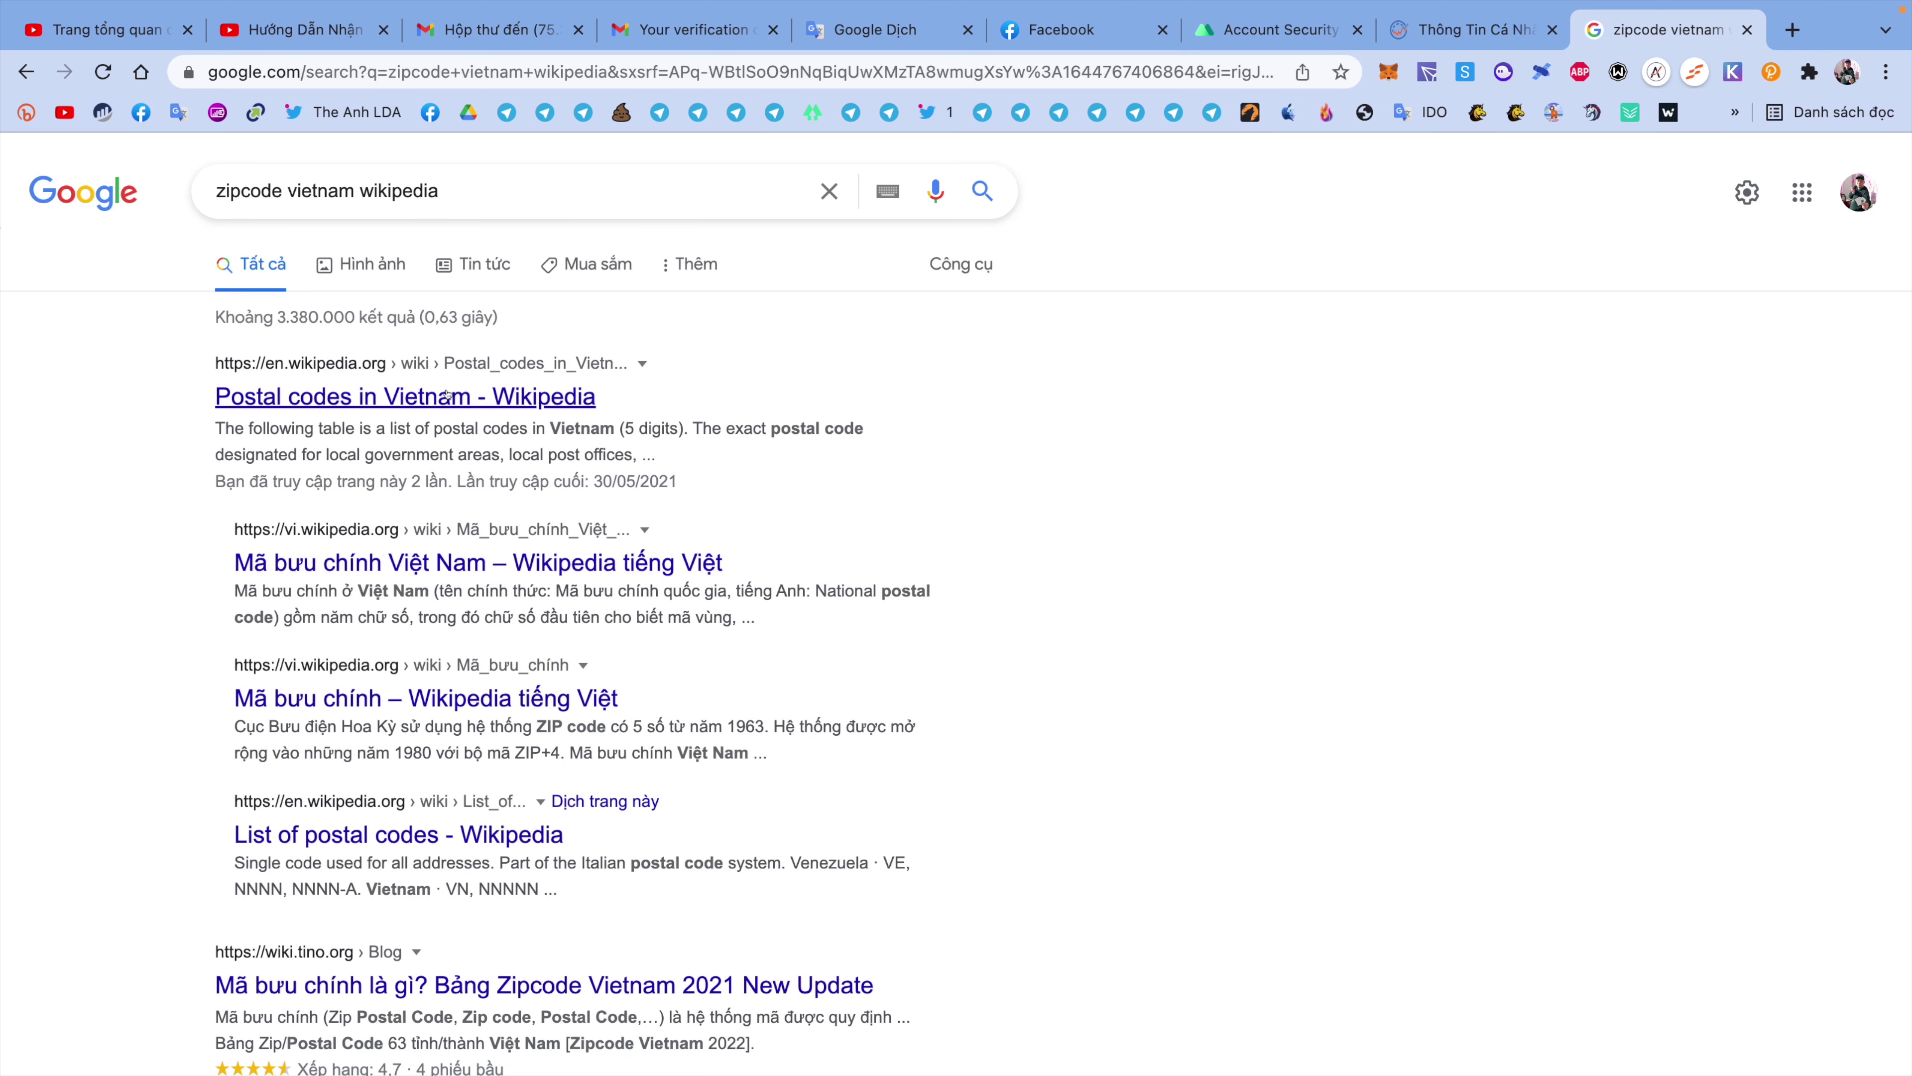
# Open the Postal codes in Vietnam article and find Nam Định's code 07000 via Cmd+F.
pyautogui.click(503, 393)
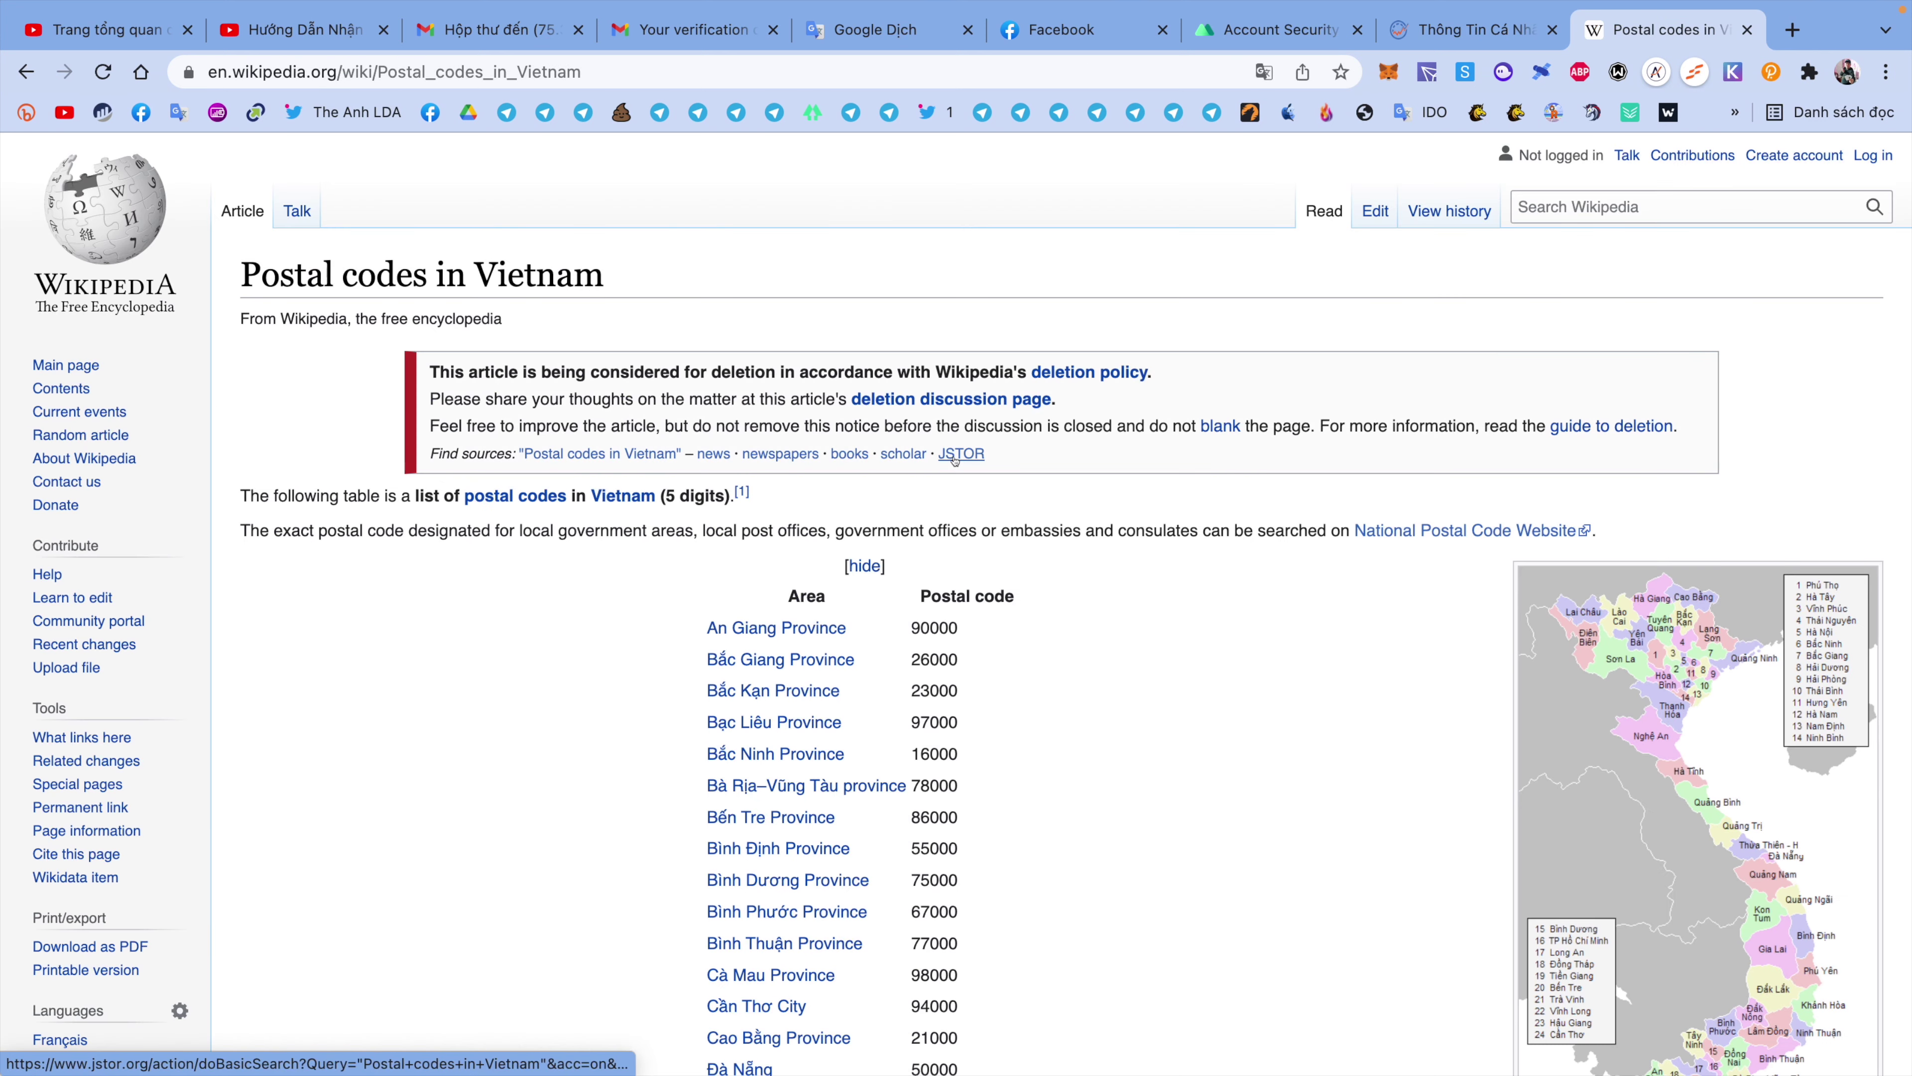
pyautogui.scroll(-5, 1009, 461)
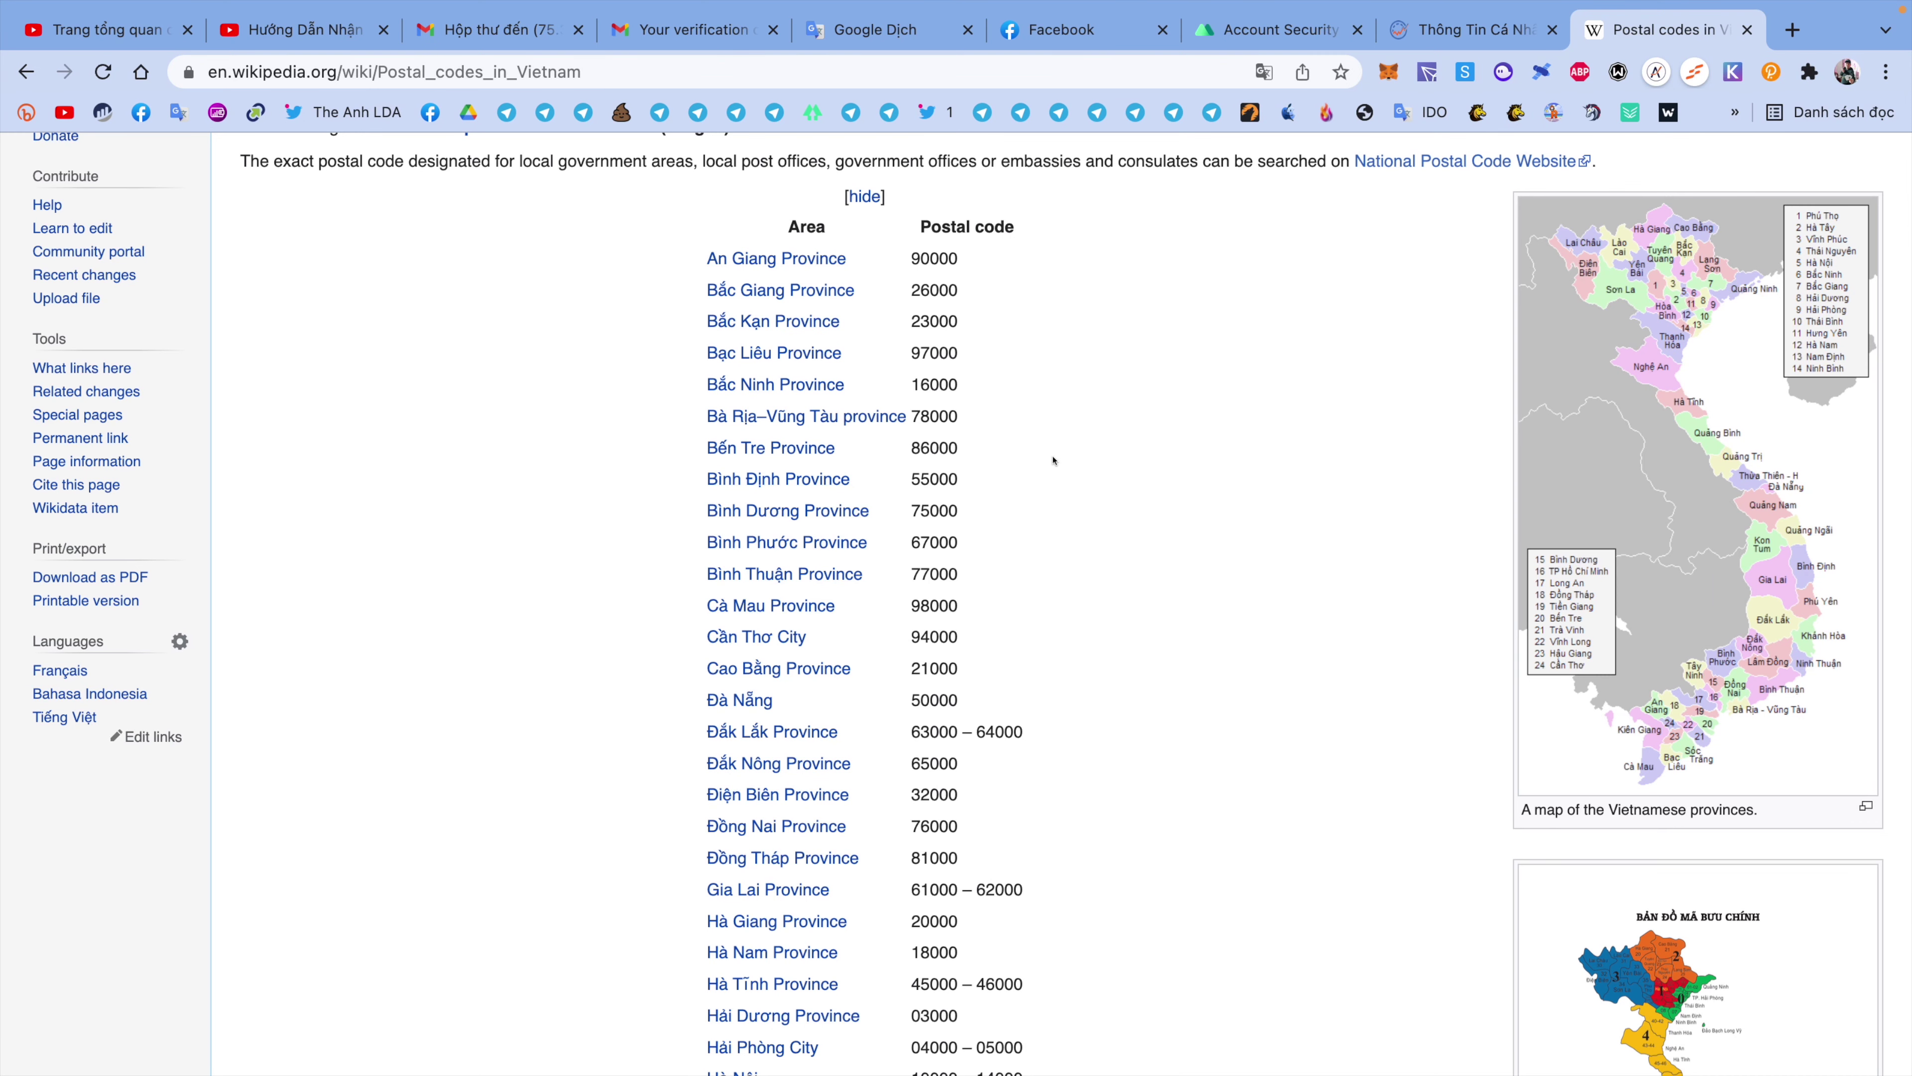
pyautogui.scroll(-12, 1053, 460)
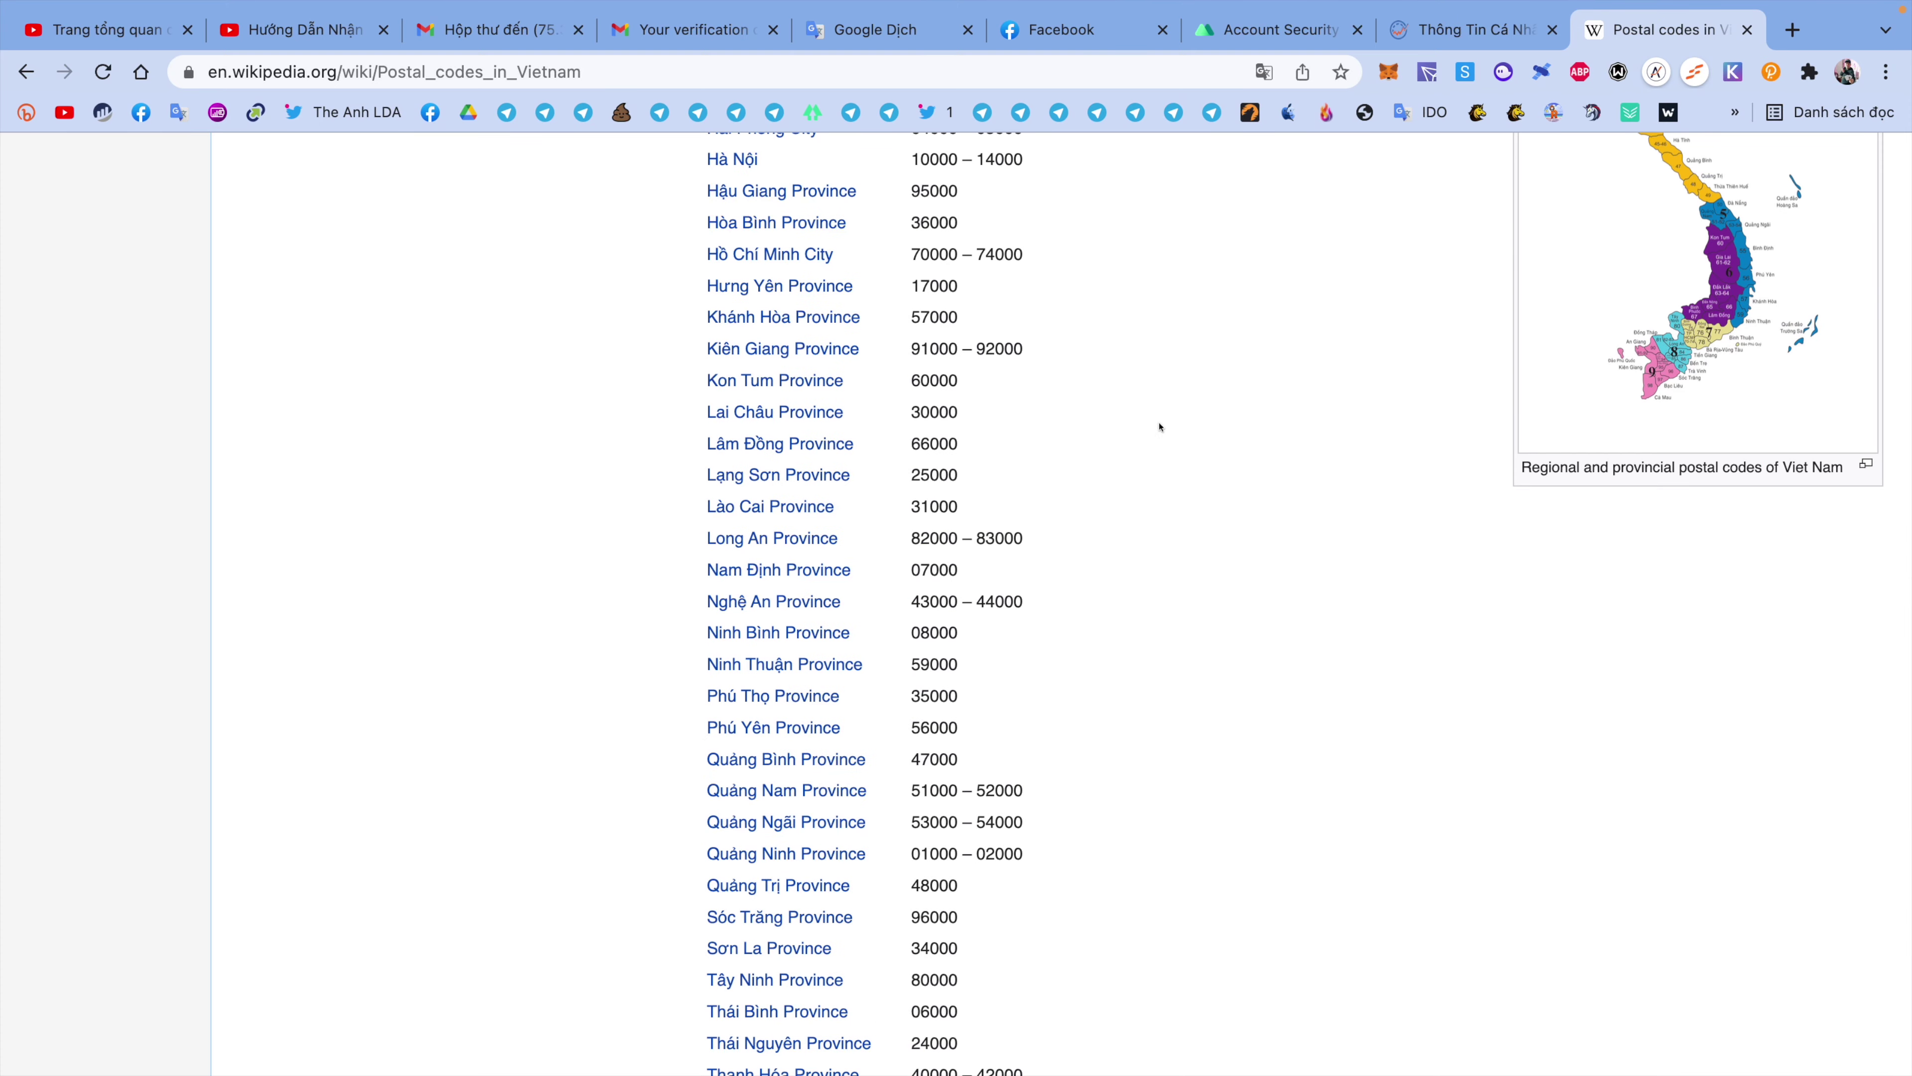
pyautogui.scroll(15, 1238, 218)
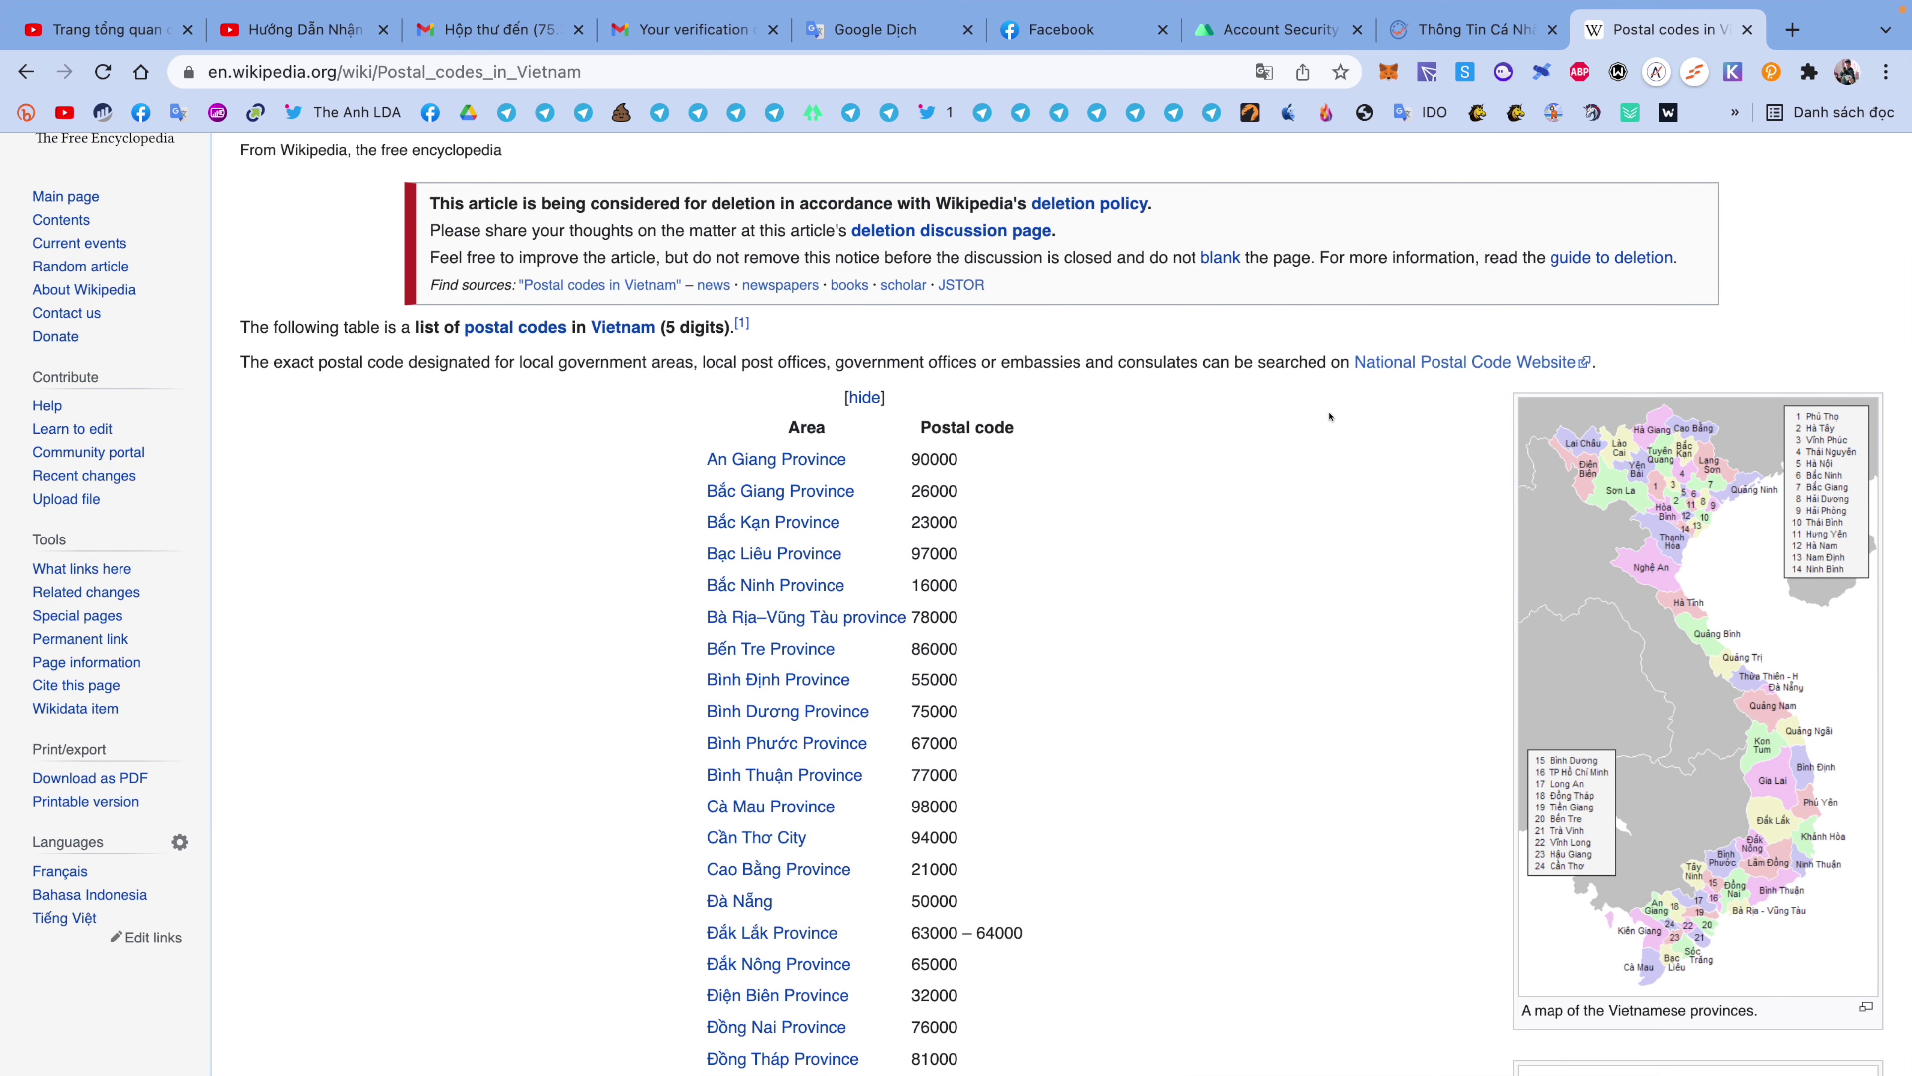
pyautogui.press('super+f')
pyautogui.write('nam dinh')
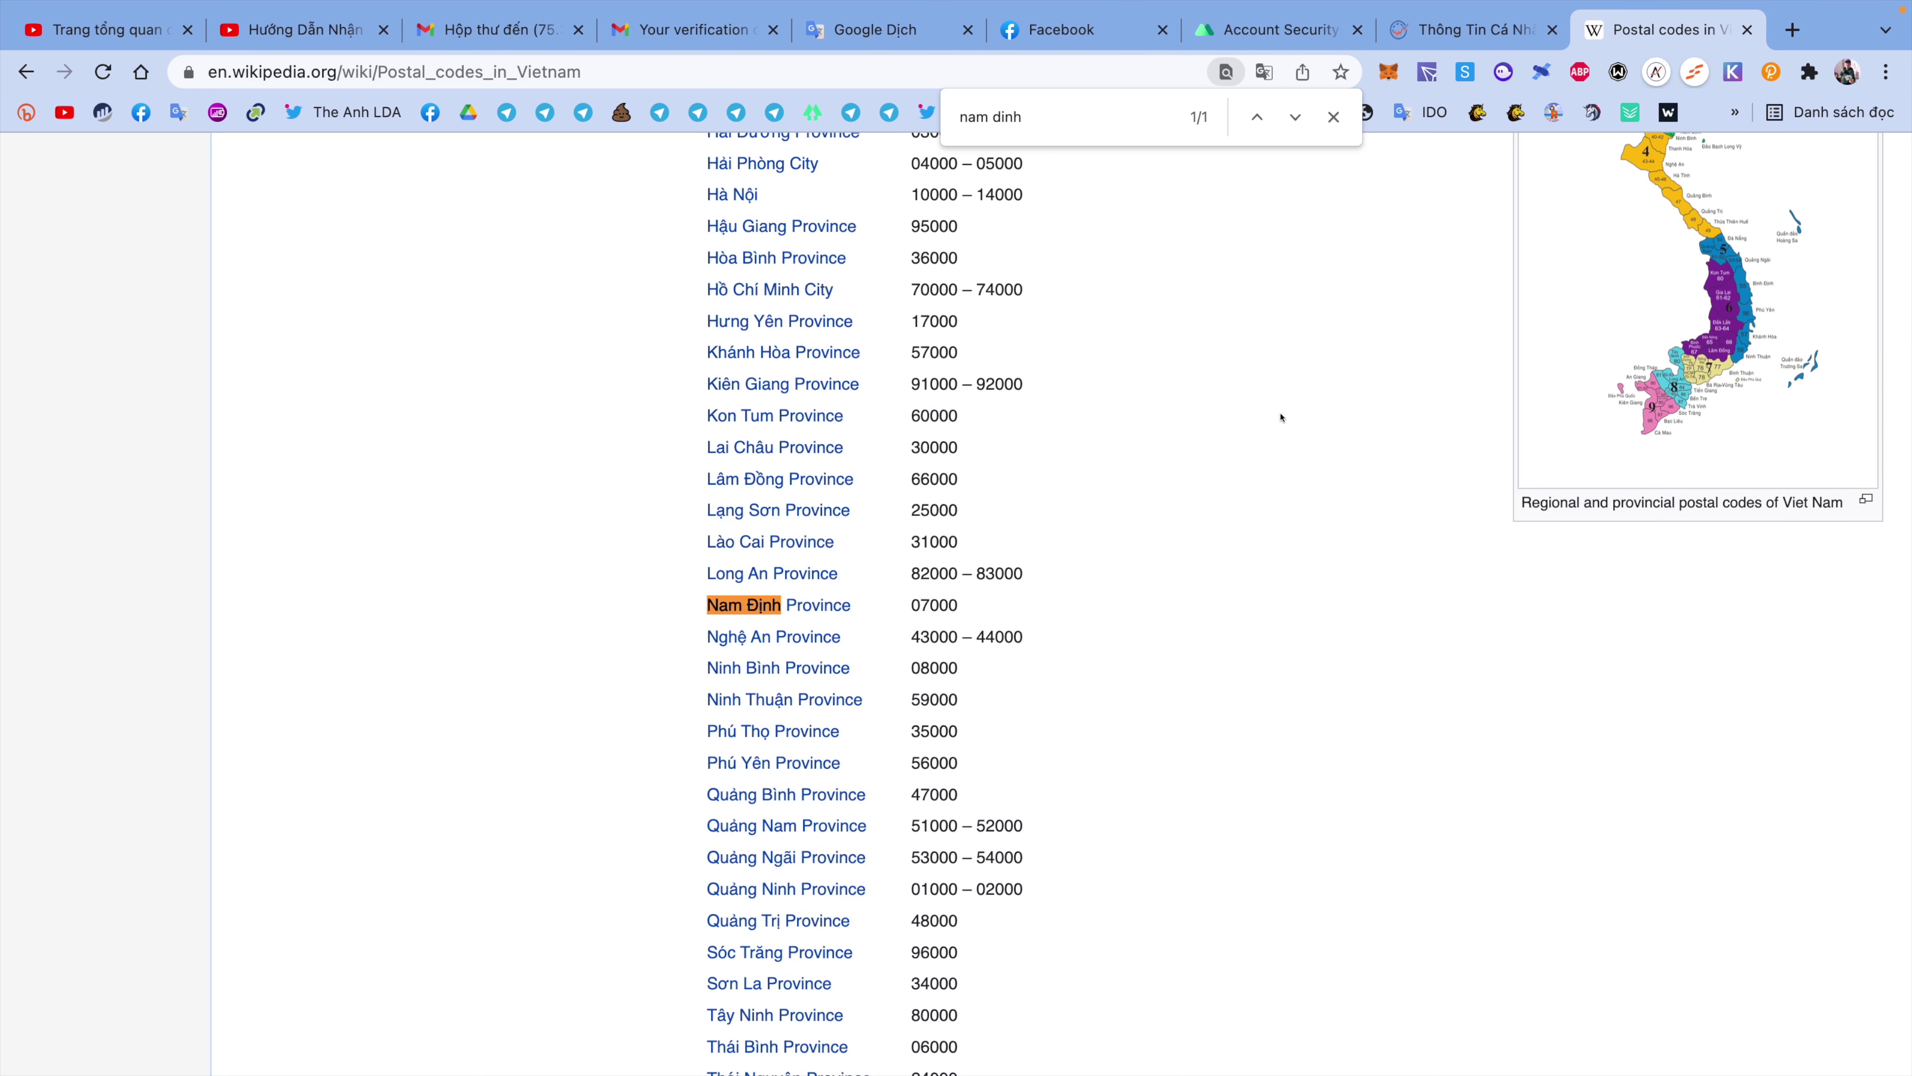
pyautogui.moveTo(906, 611); pyautogui.dragTo(960, 610)
pyautogui.hotkey('ctrl', 'shift', 'Tab')
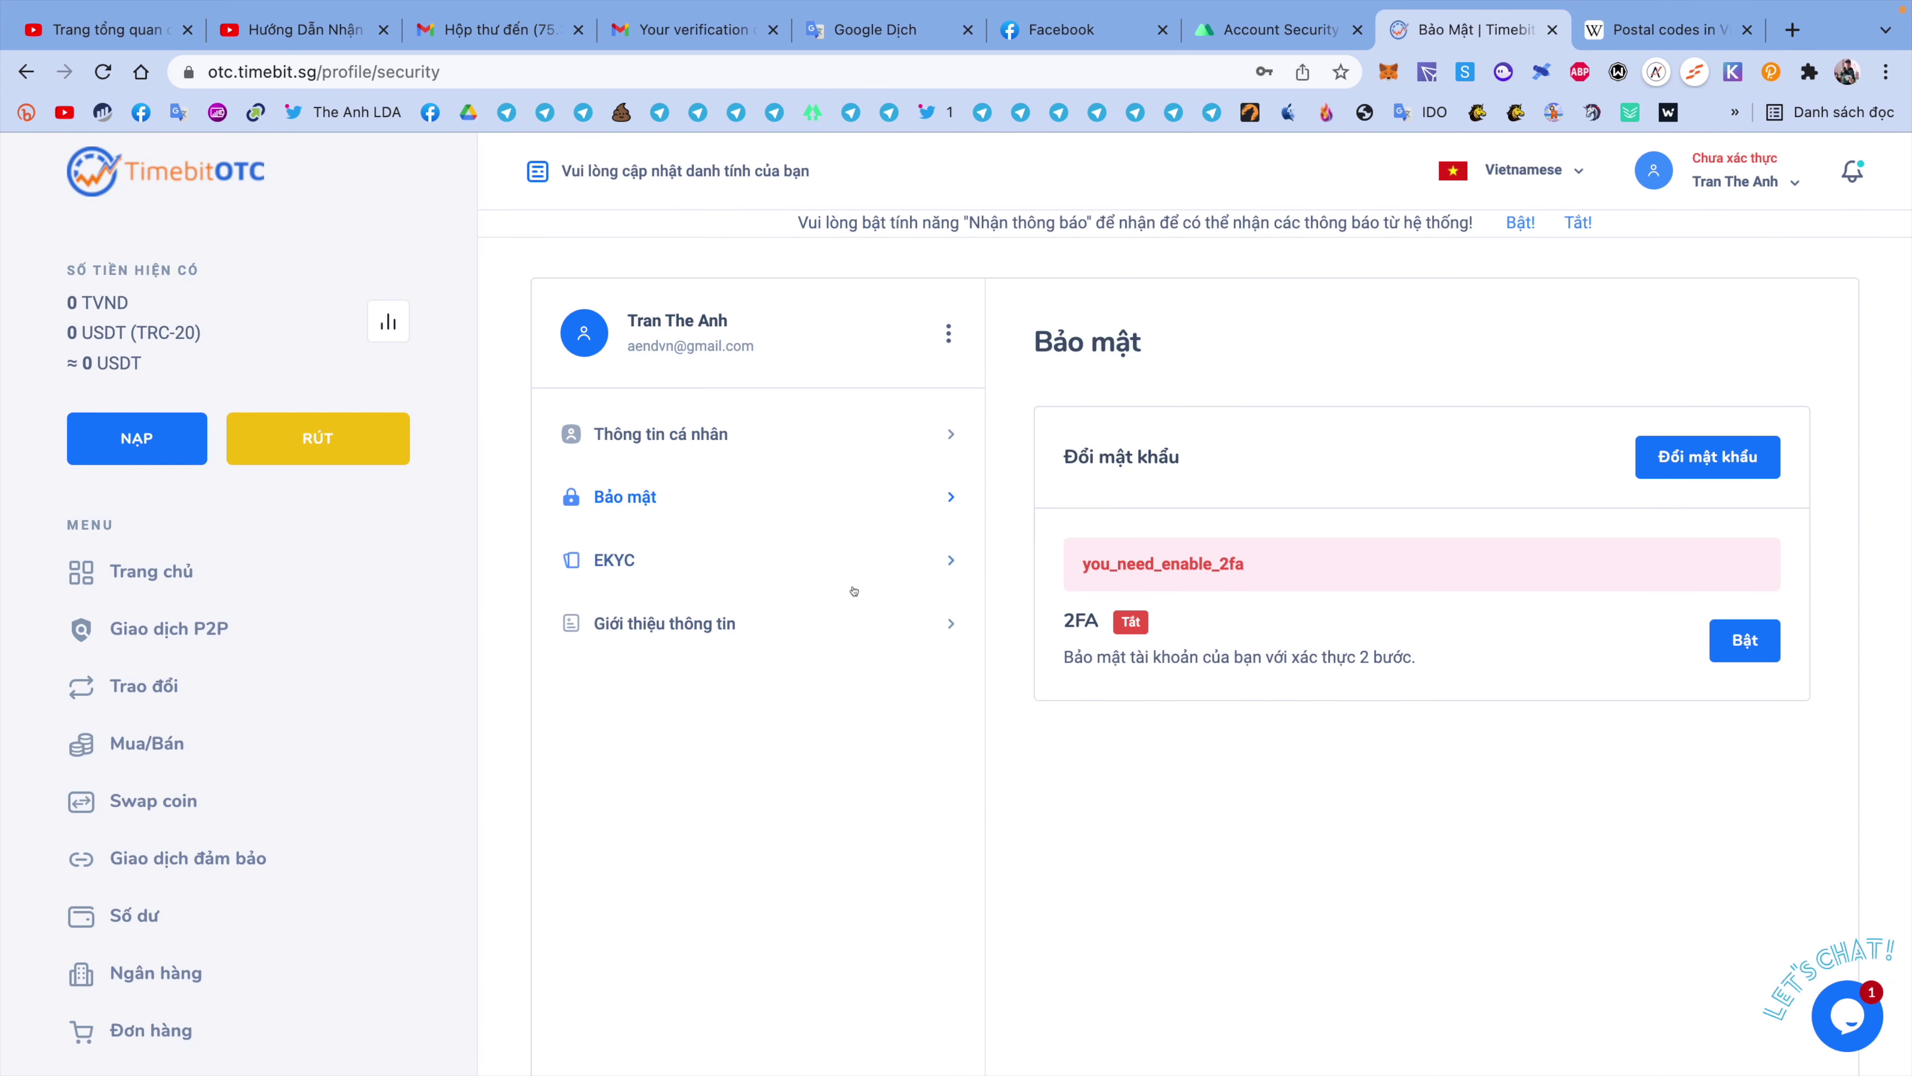
# Switch 2FA on from the Bảo mật page, then go to eKYC verification.
pyautogui.doubleClick(1070, 634)
pyautogui.click(1344, 636)
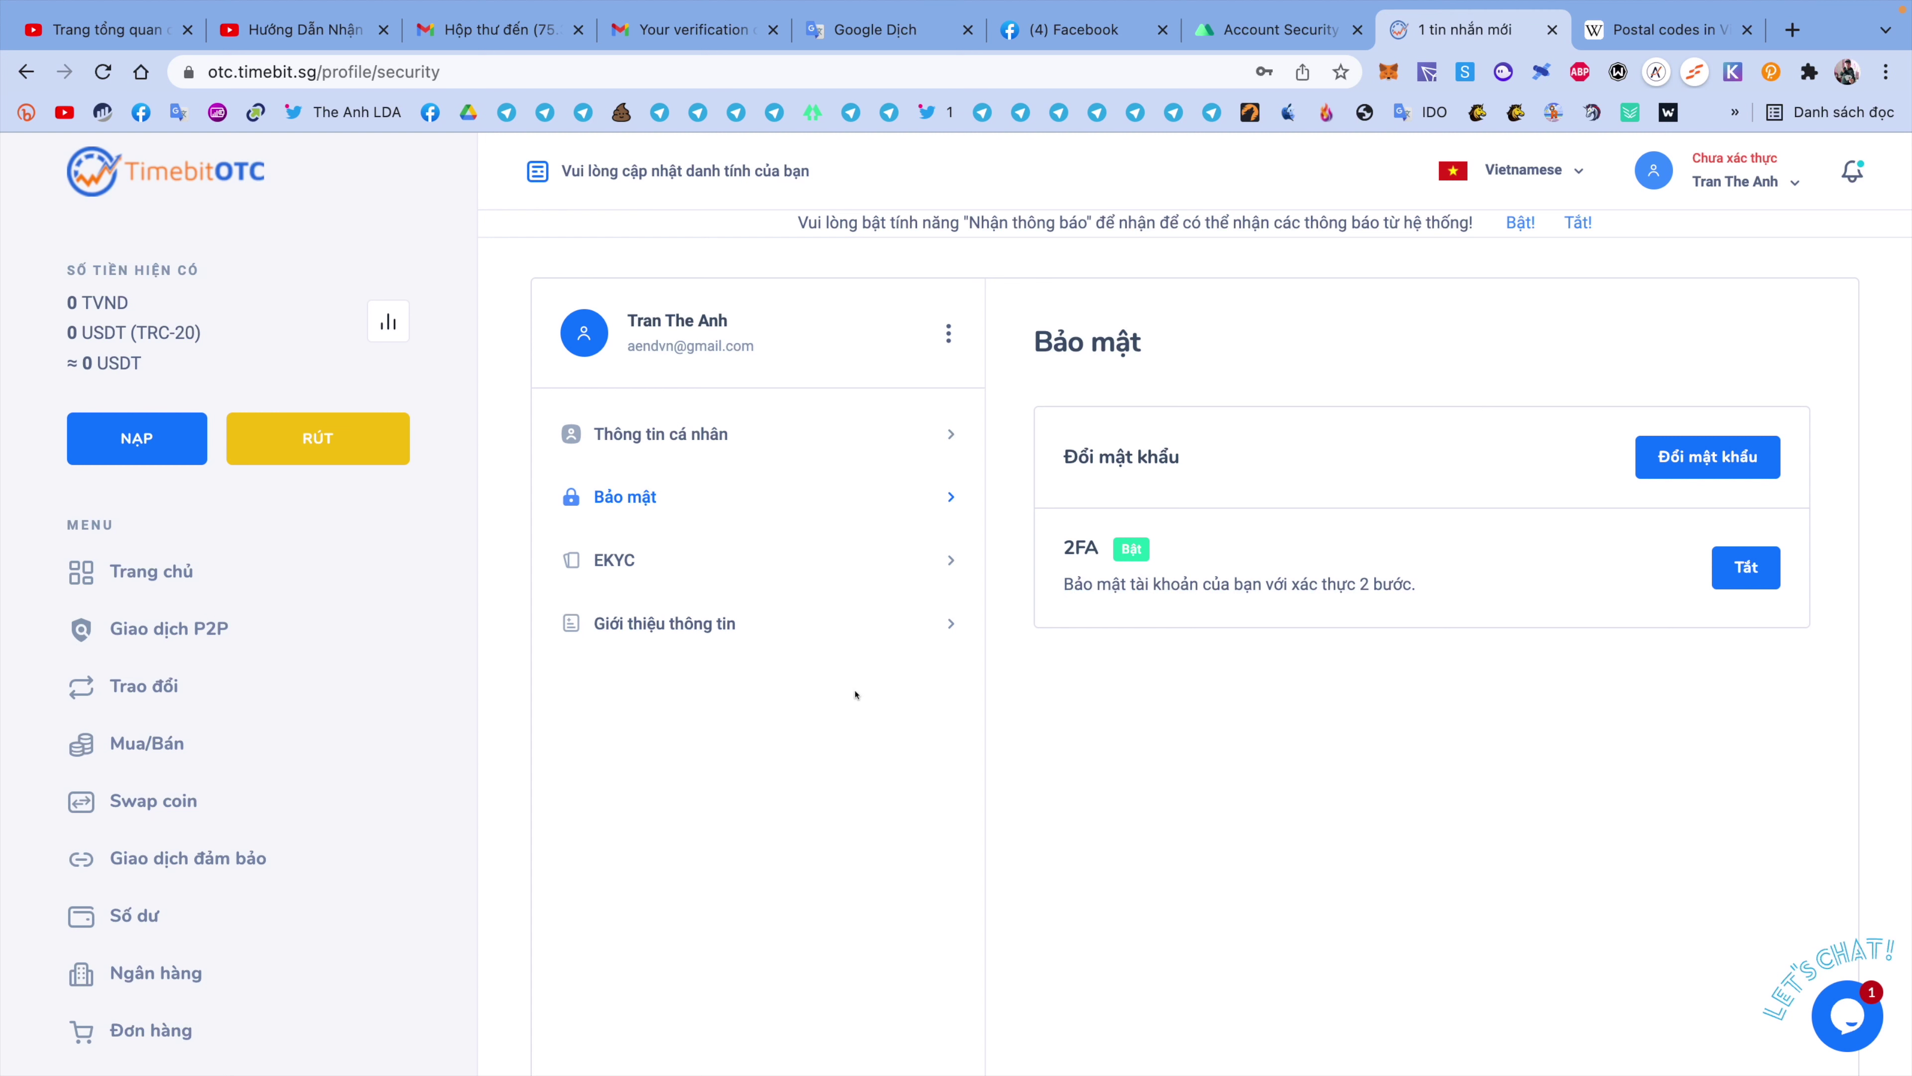
pyautogui.click(650, 568)
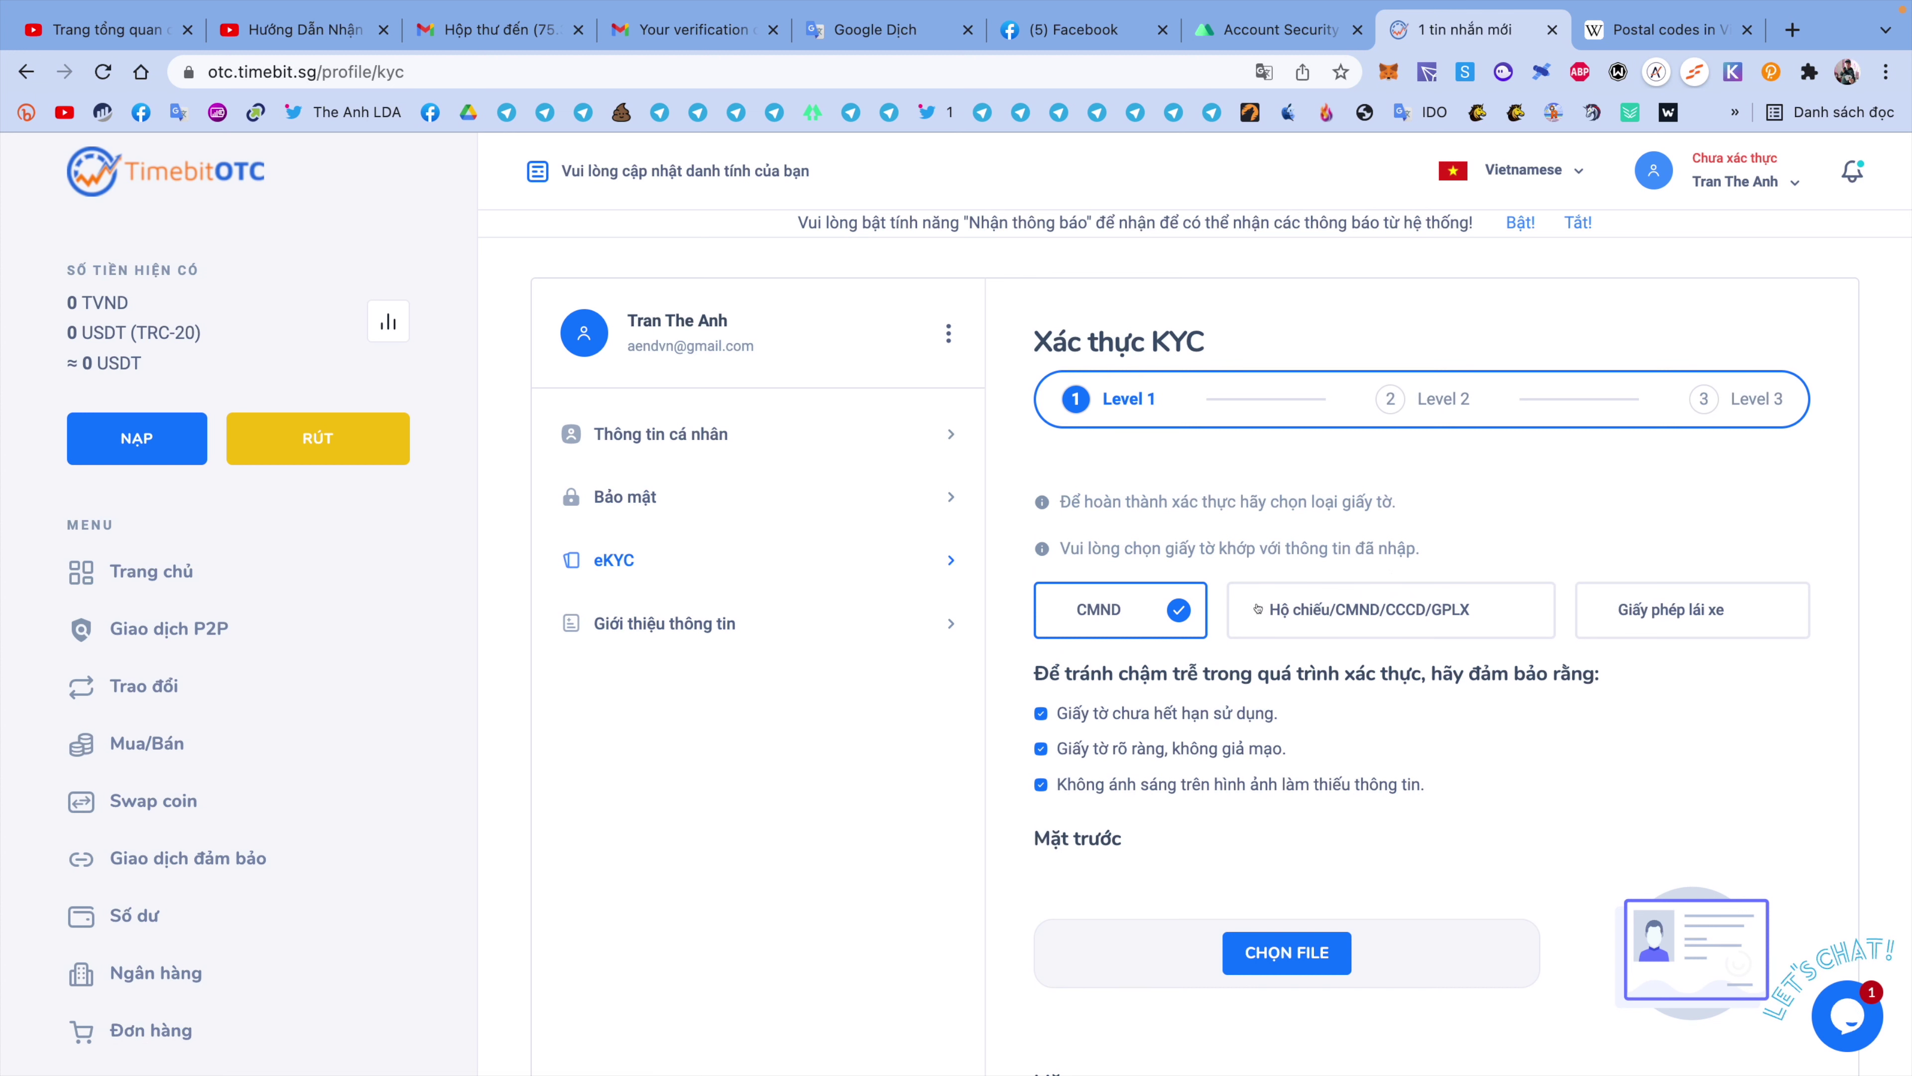
# Choose CMND as the eKYC document type and scroll through the checklist and limits.
pyautogui.click(1316, 617)
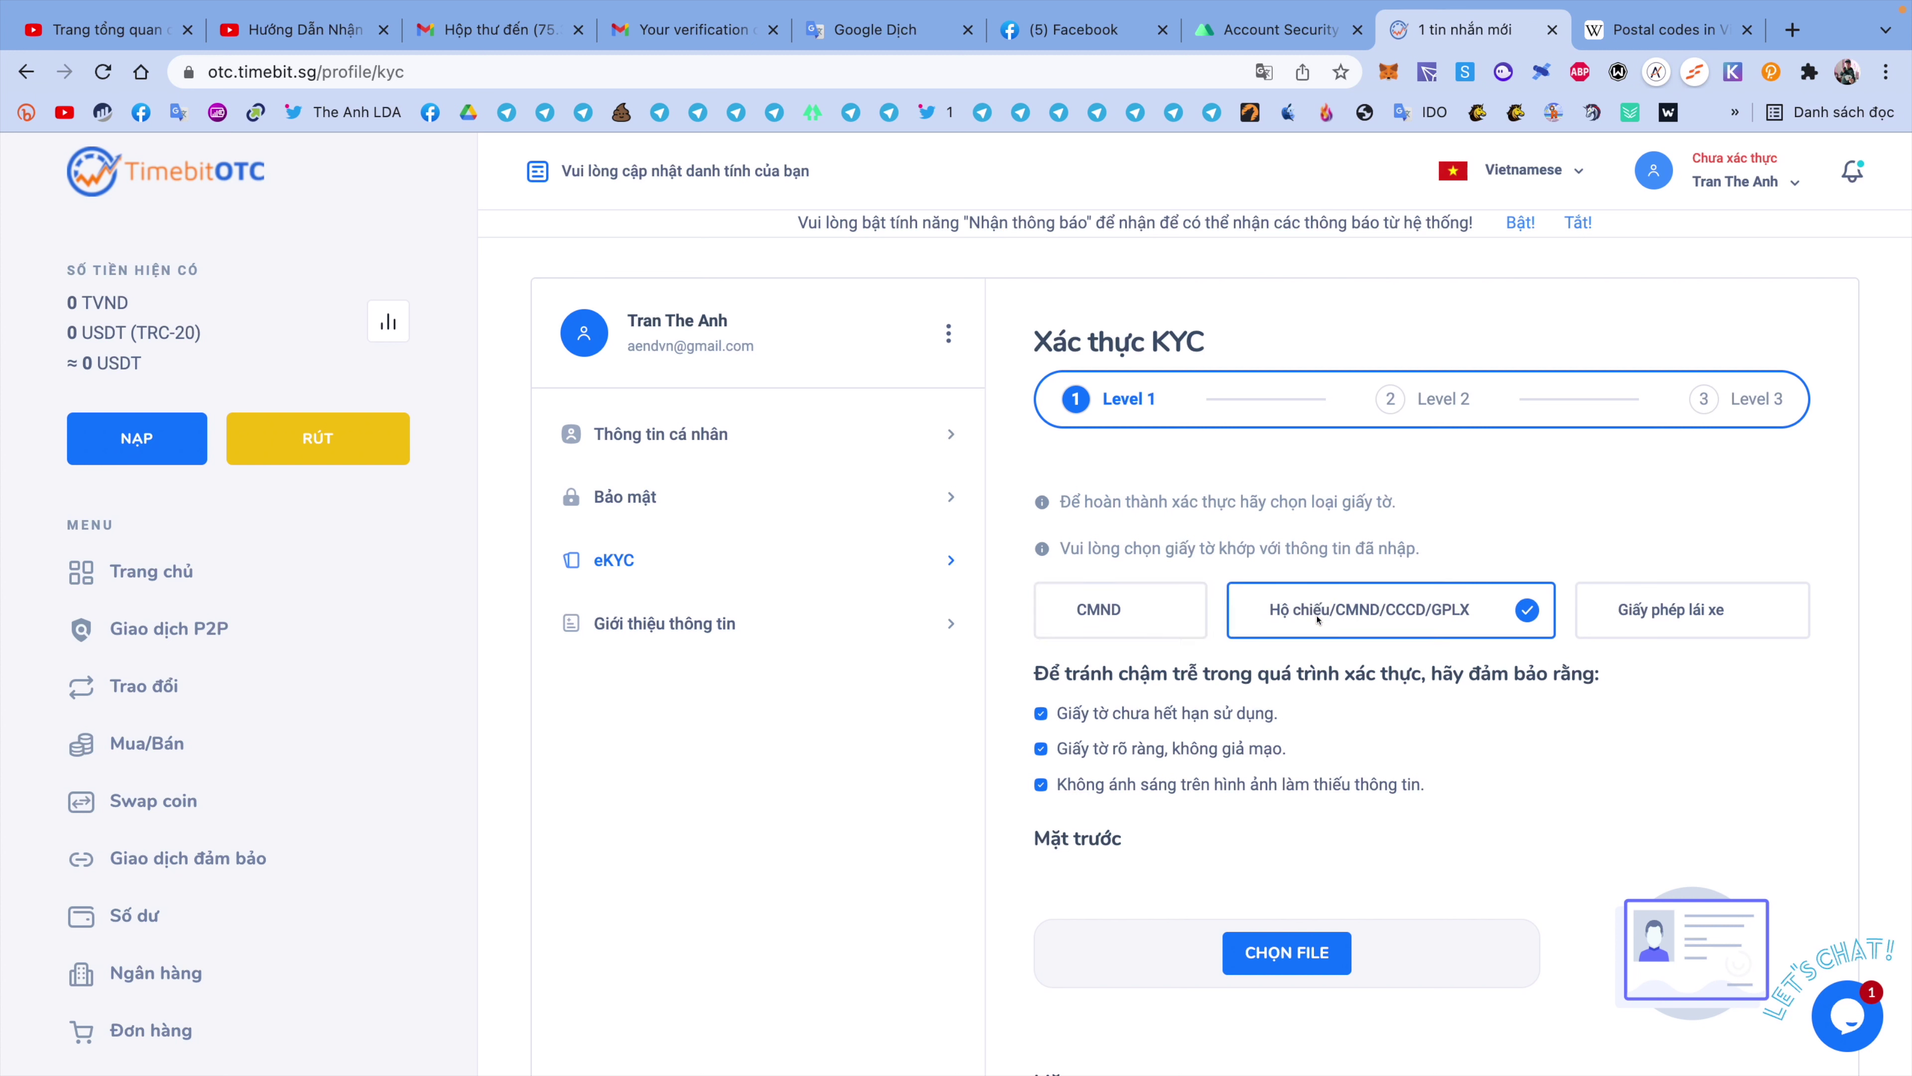
pyautogui.click(1684, 627)
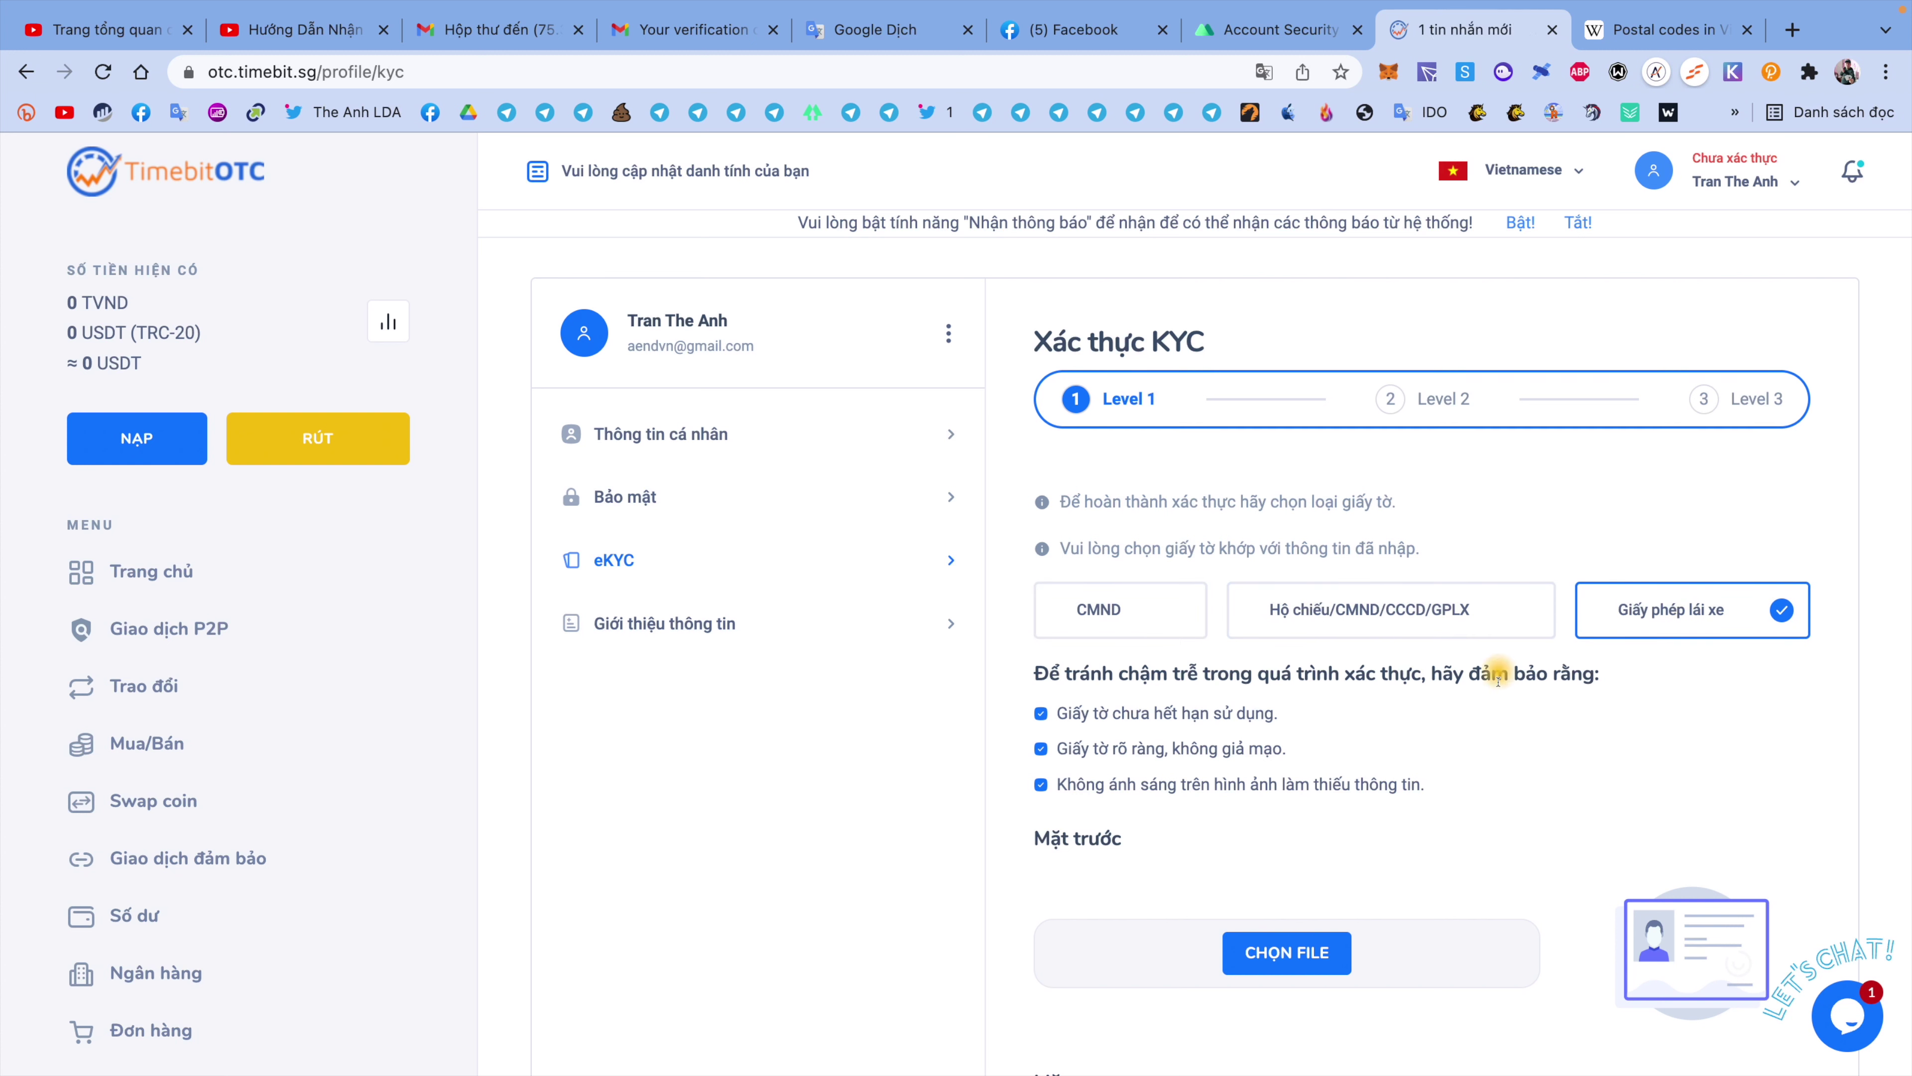
pyautogui.click(1455, 629)
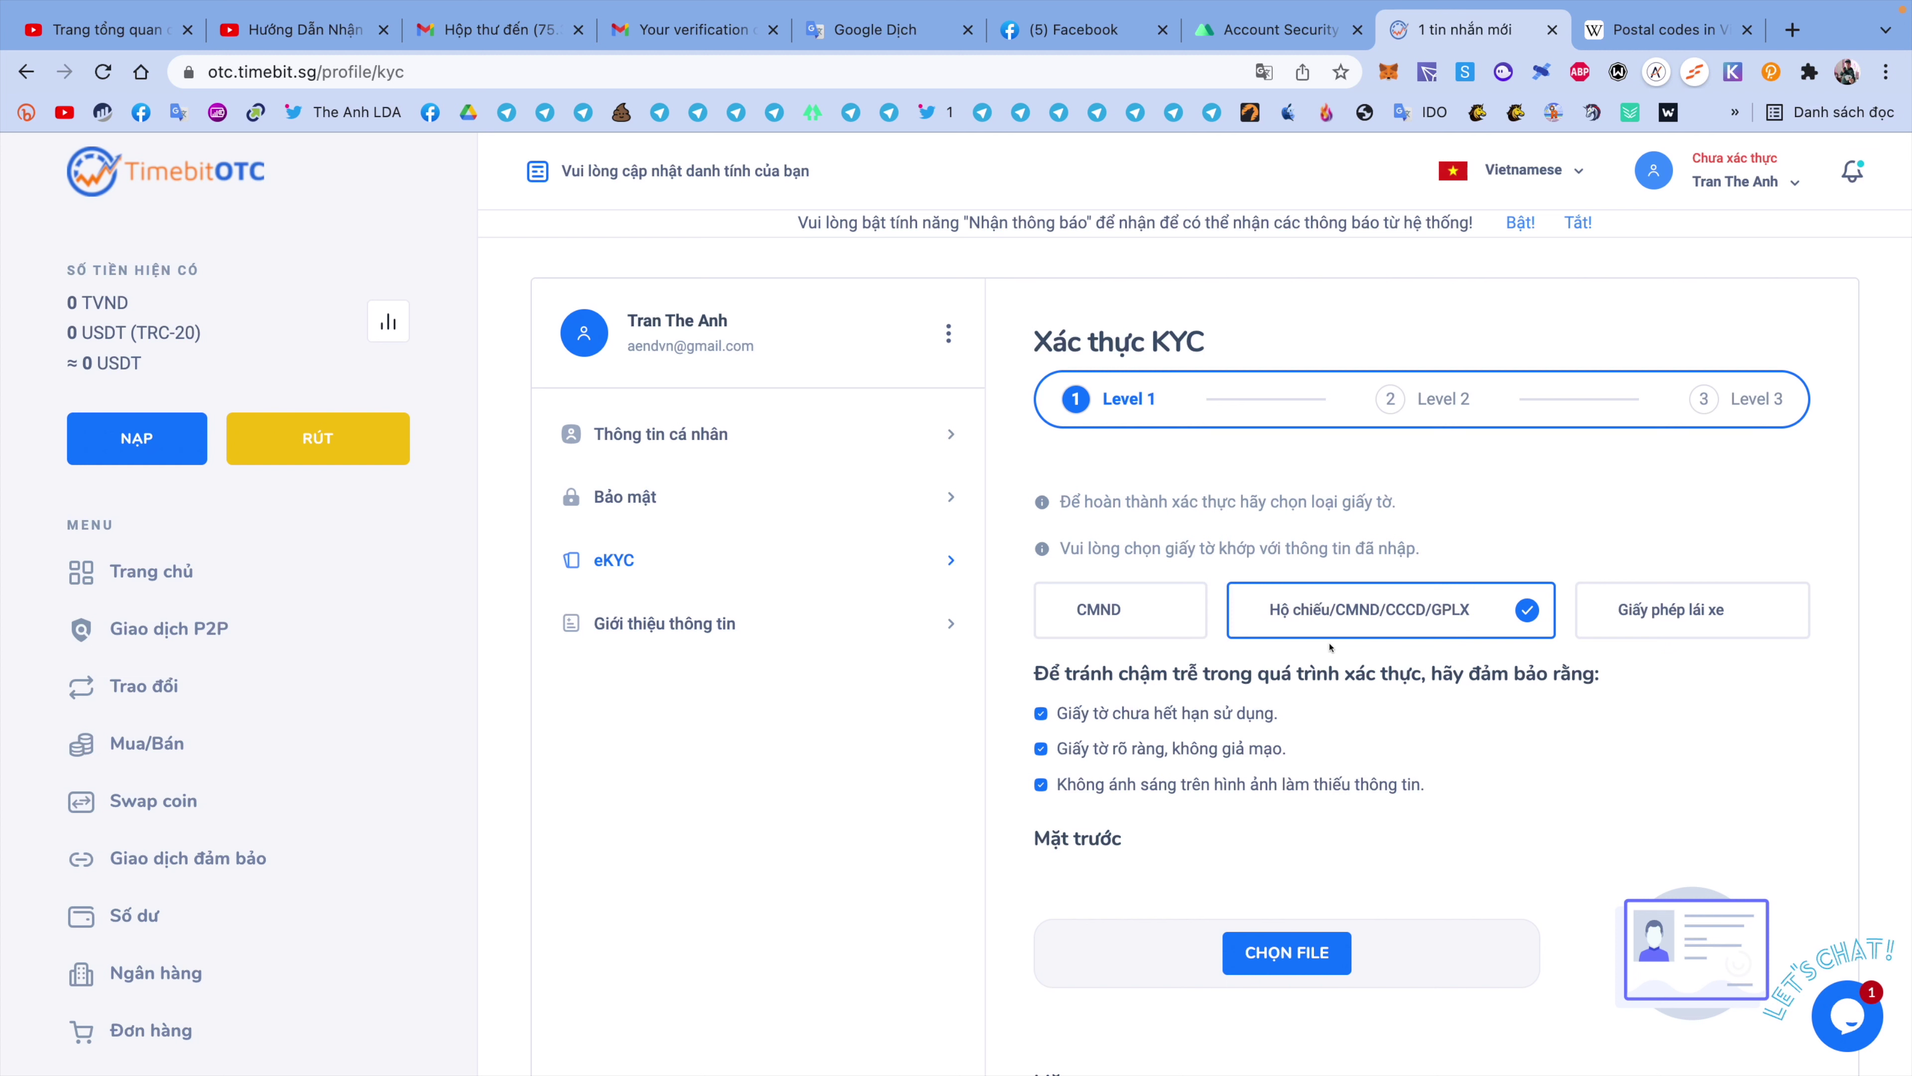
pyautogui.click(1152, 614)
pyautogui.scroll(-4, 1423, 699)
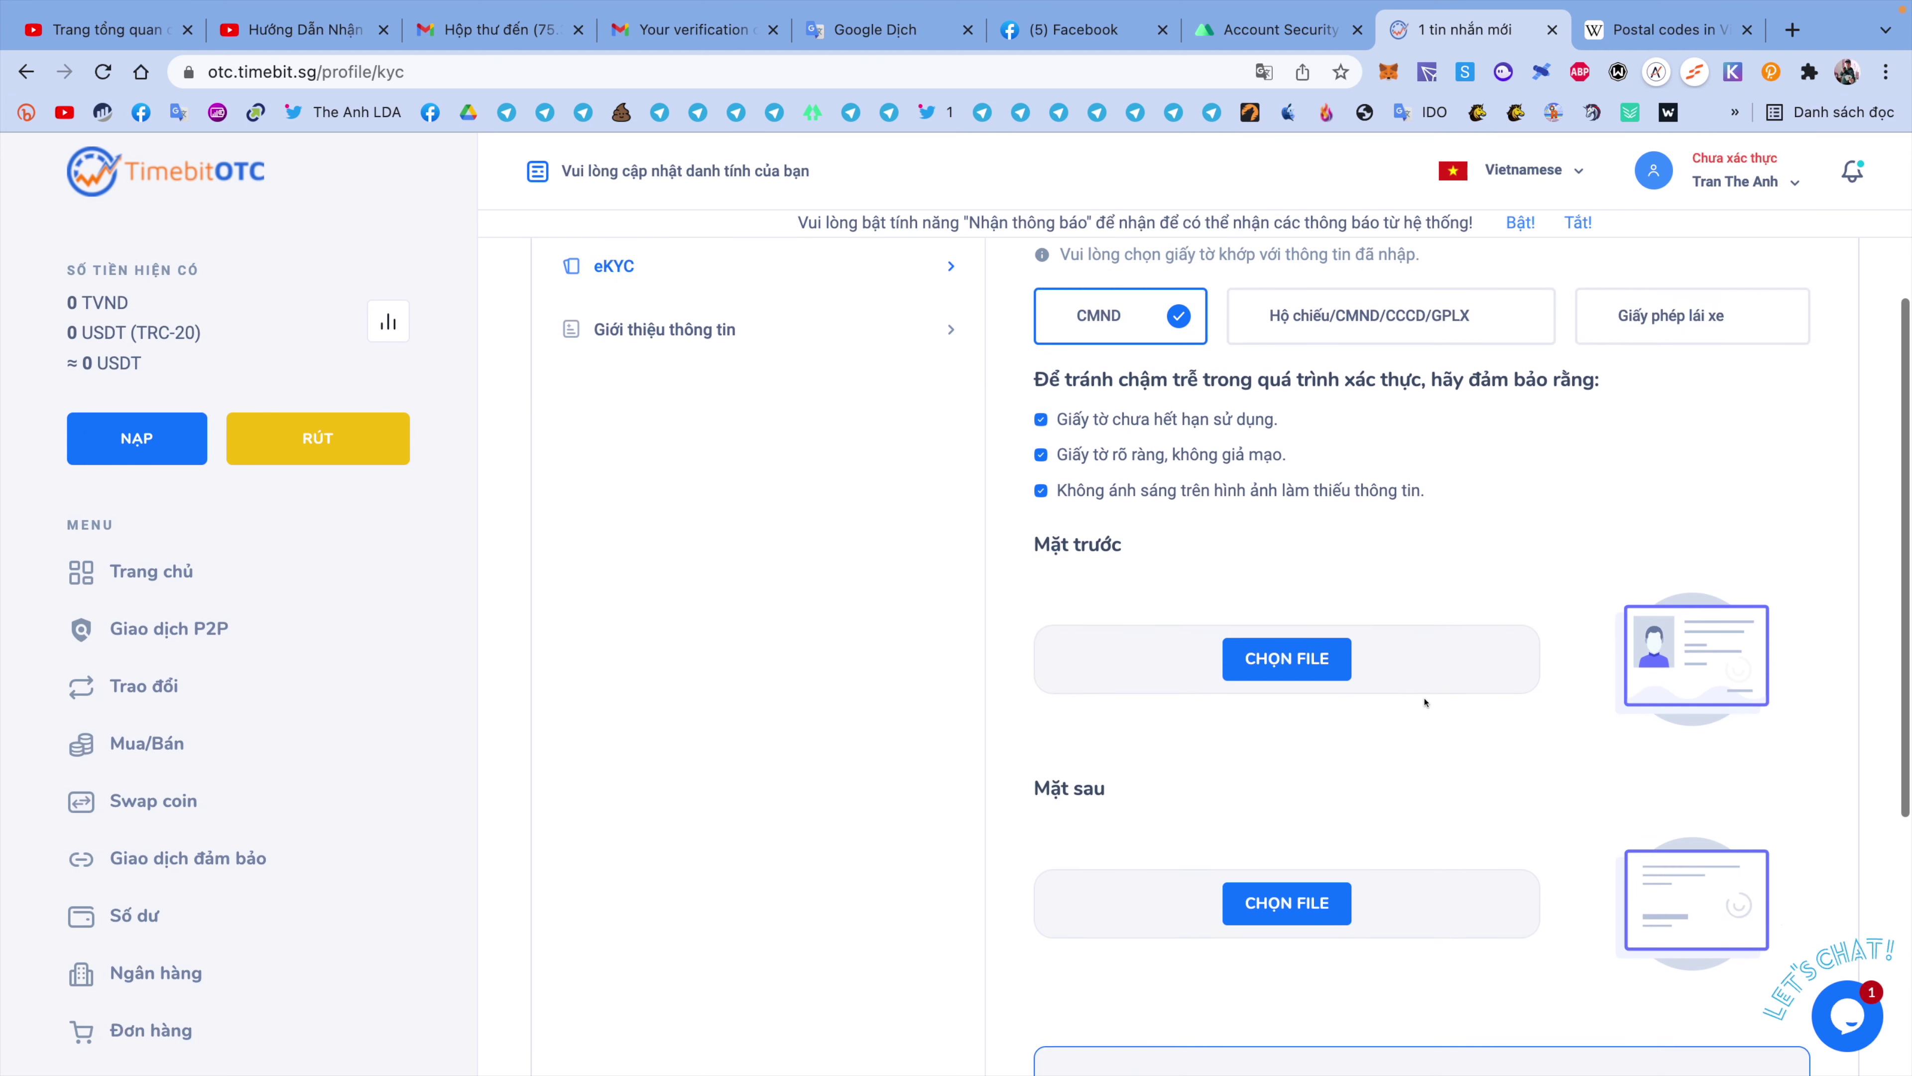
pyautogui.scroll(-6, 1424, 702)
pyautogui.scroll(6, 1424, 702)
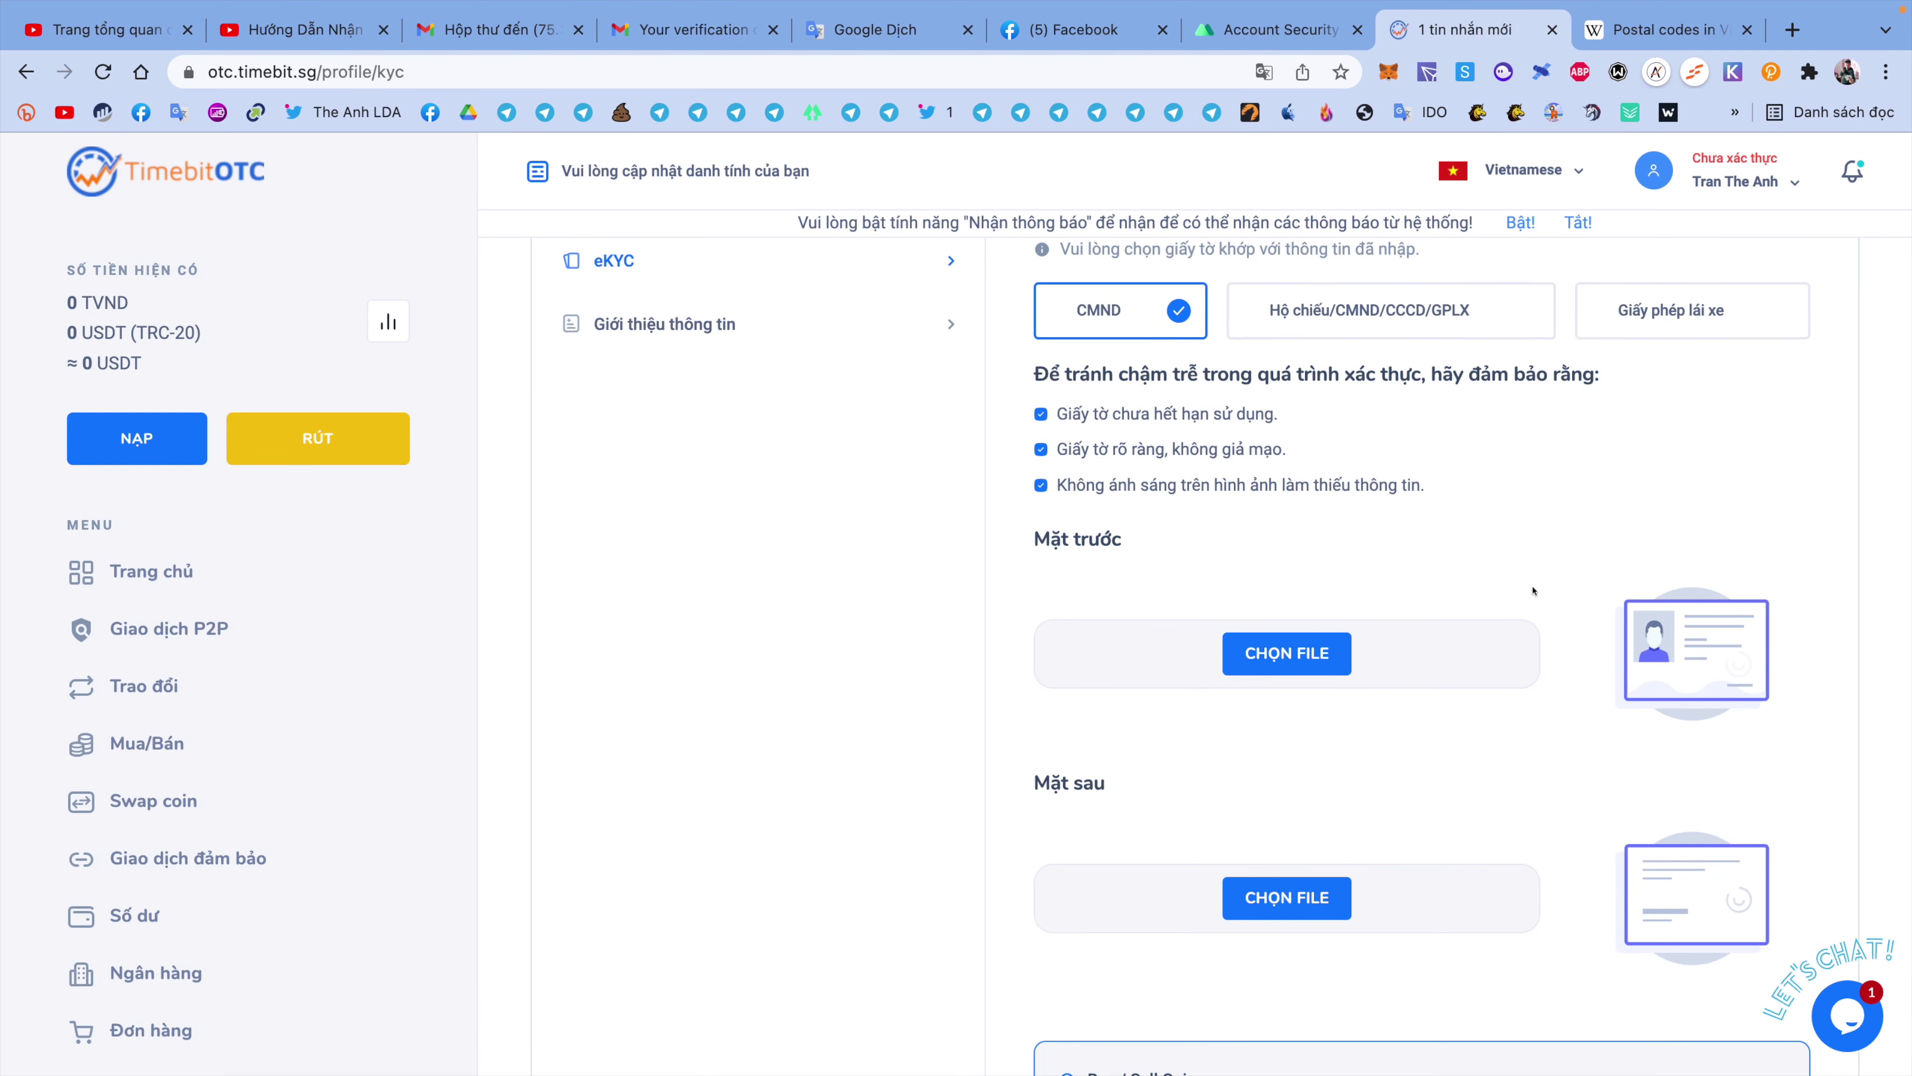
pyautogui.scroll(-6, 1472, 993)
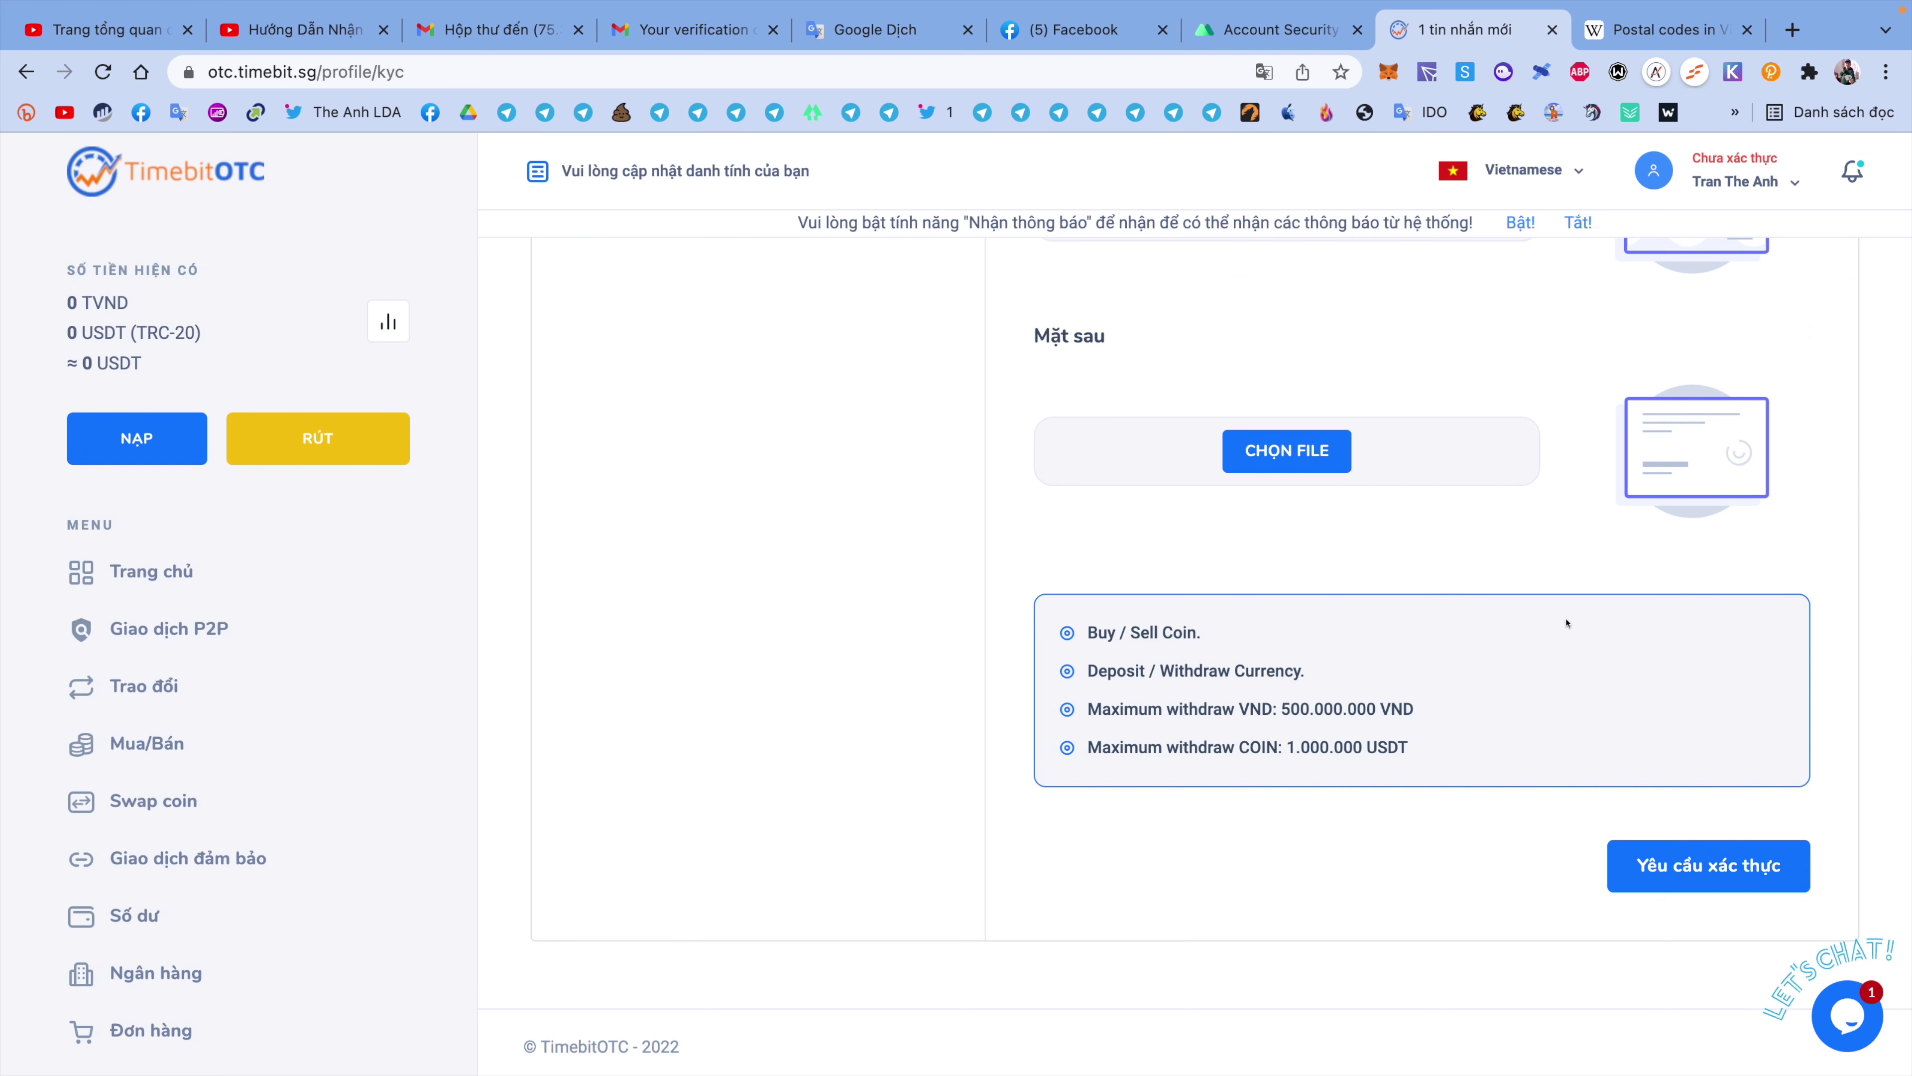
pyautogui.scroll(6, 1565, 620)
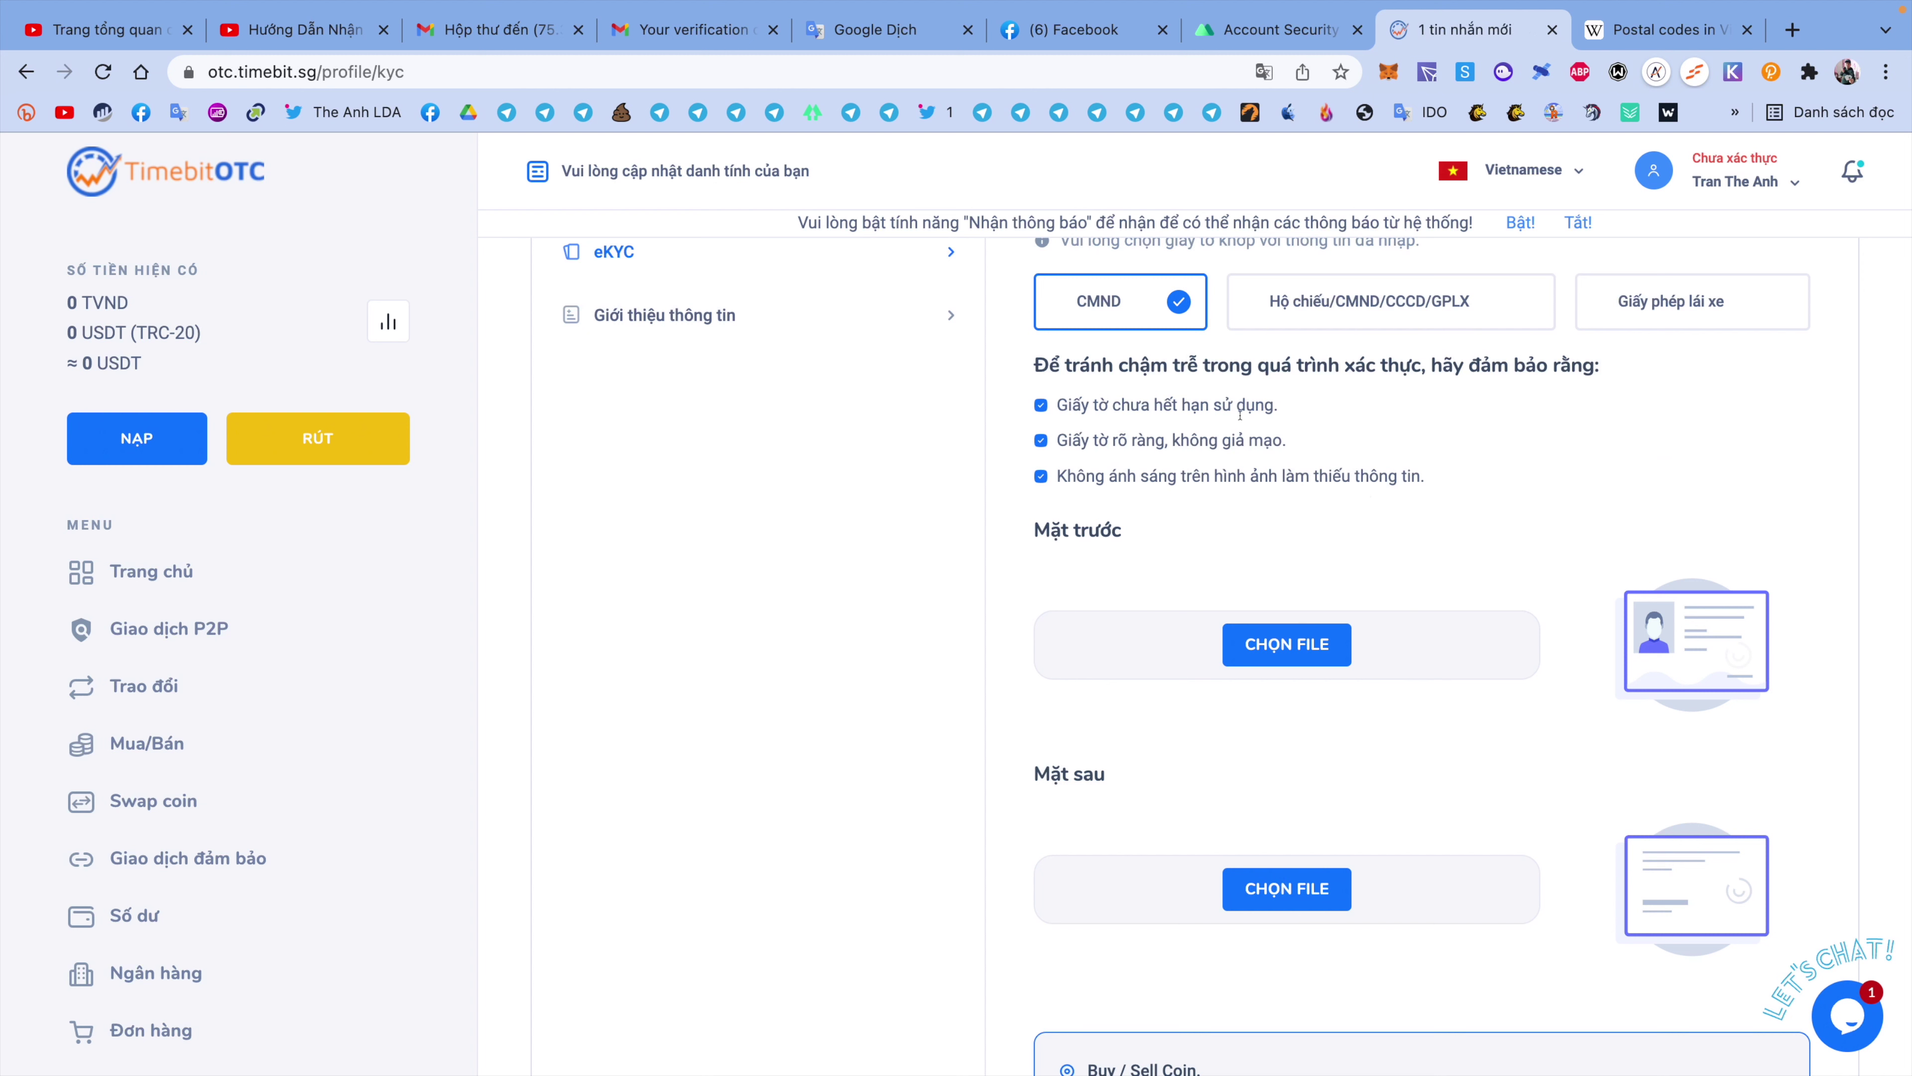
# Highlight the unexpired, clear-document and lighting requirements, then pick the front-side ID photo.
pyautogui.moveTo(1272, 410); pyautogui.dragTo(1058, 414)
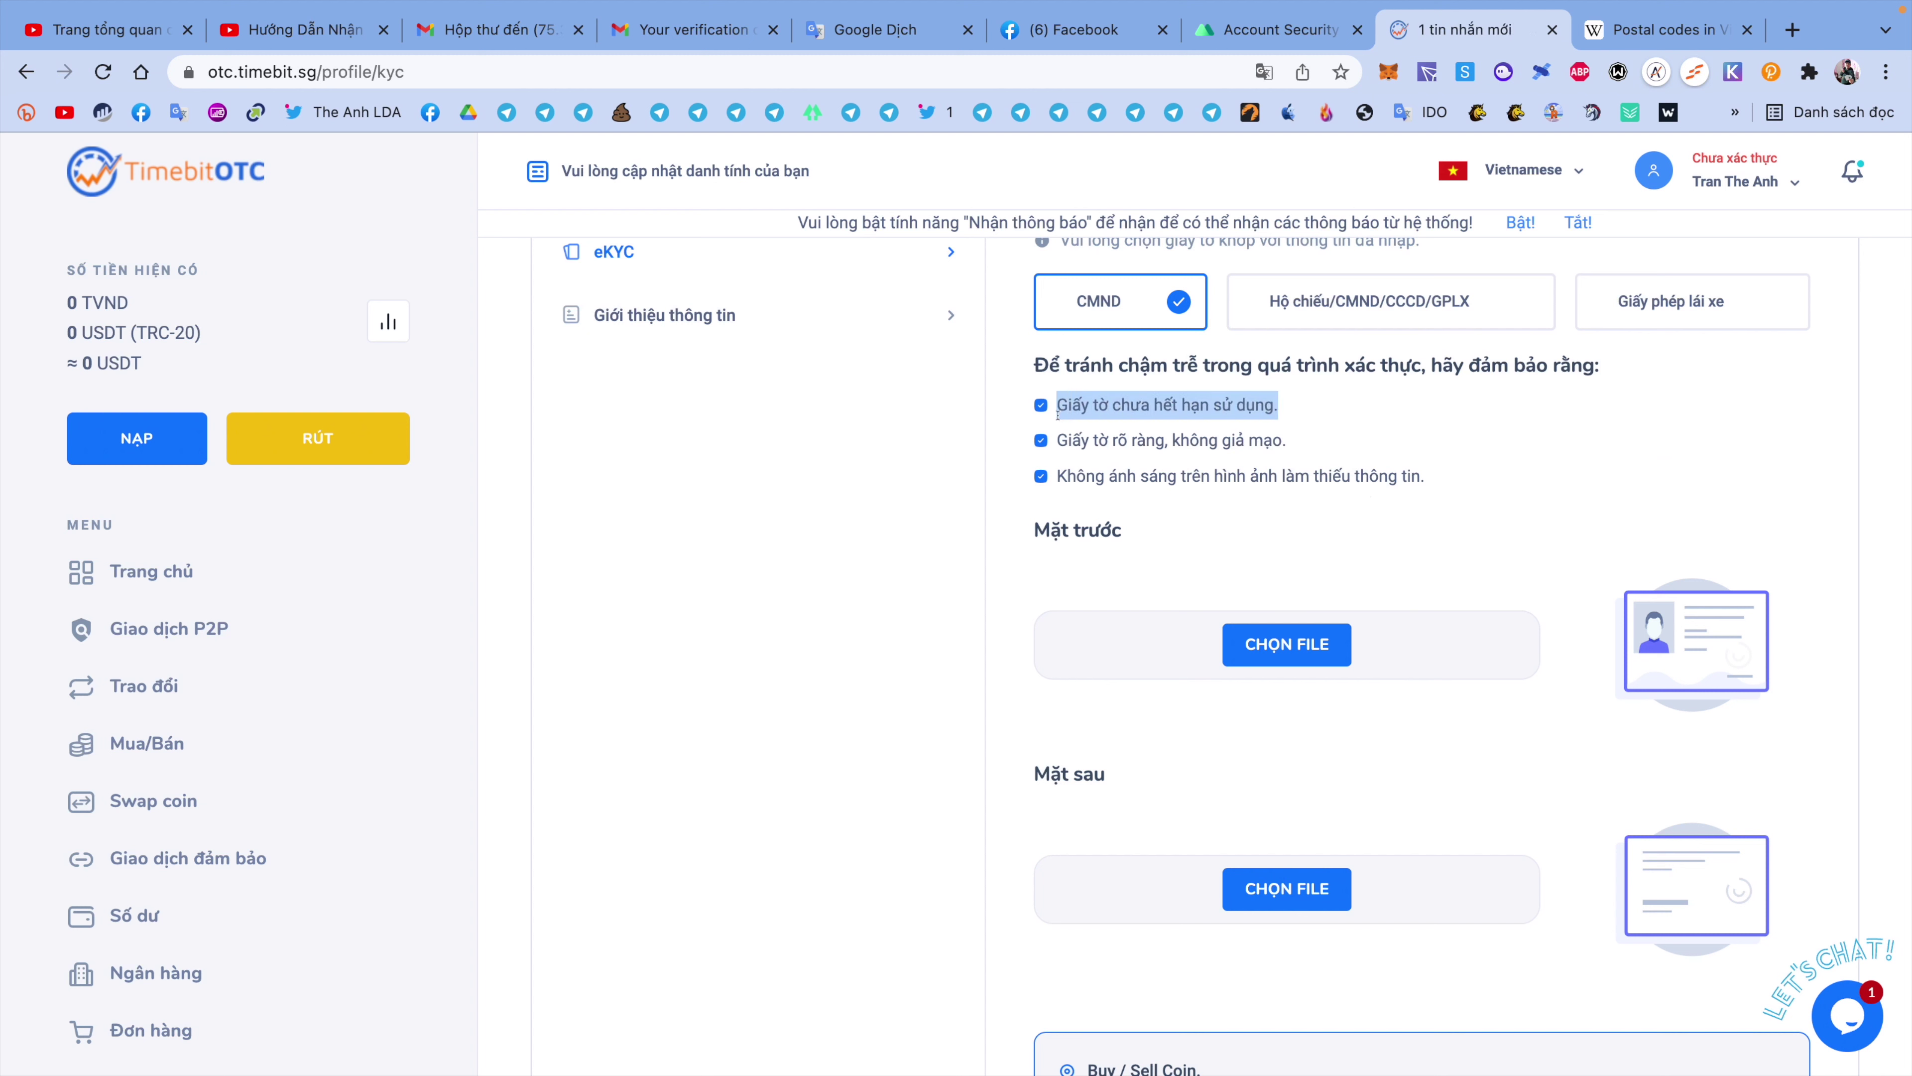
pyautogui.moveTo(1289, 443); pyautogui.dragTo(1048, 455)
pyautogui.moveTo(1496, 497); pyautogui.dragTo(1058, 497)
pyautogui.scroll(-1, 1515, 504)
pyautogui.click(1515, 497)
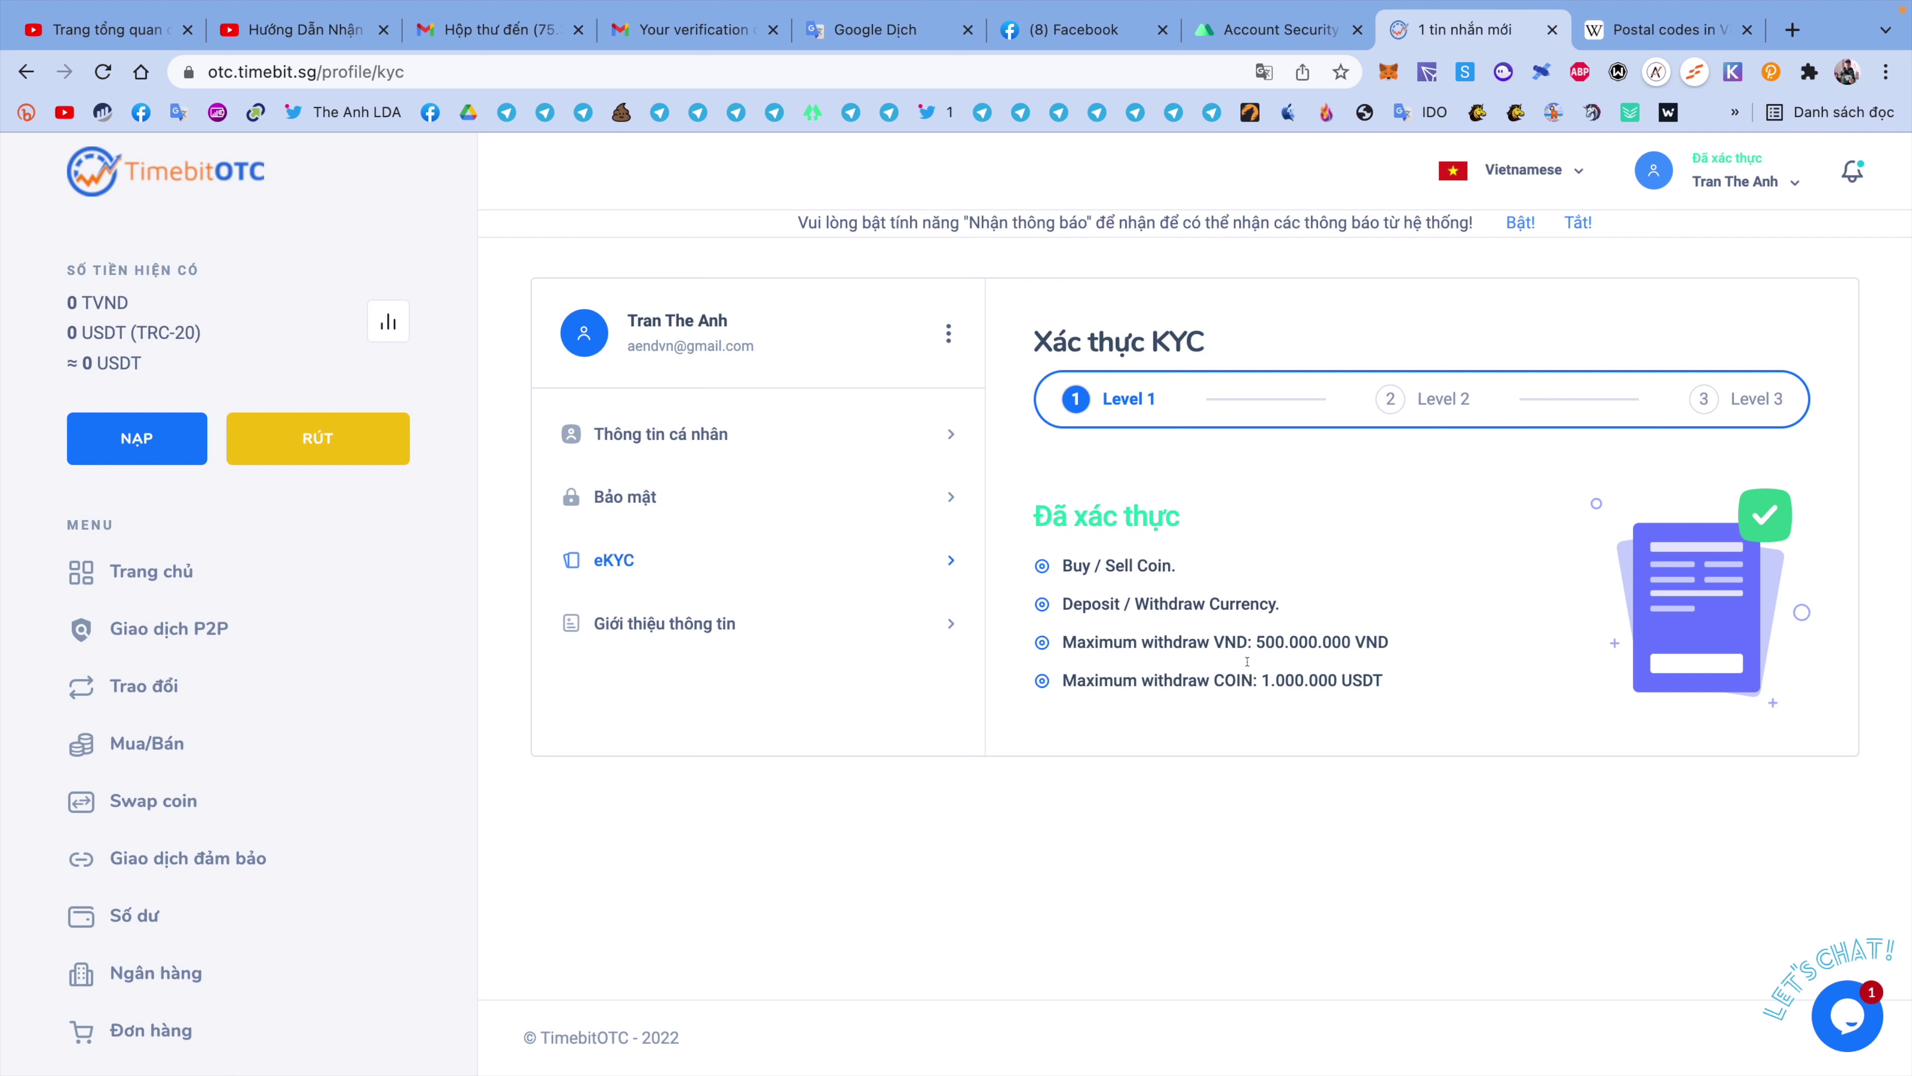
# Review the Level 1 VND and USDT withdrawal limits, then open the Level 2 step.
pyautogui.moveTo(1252, 658); pyautogui.dragTo(1451, 655)
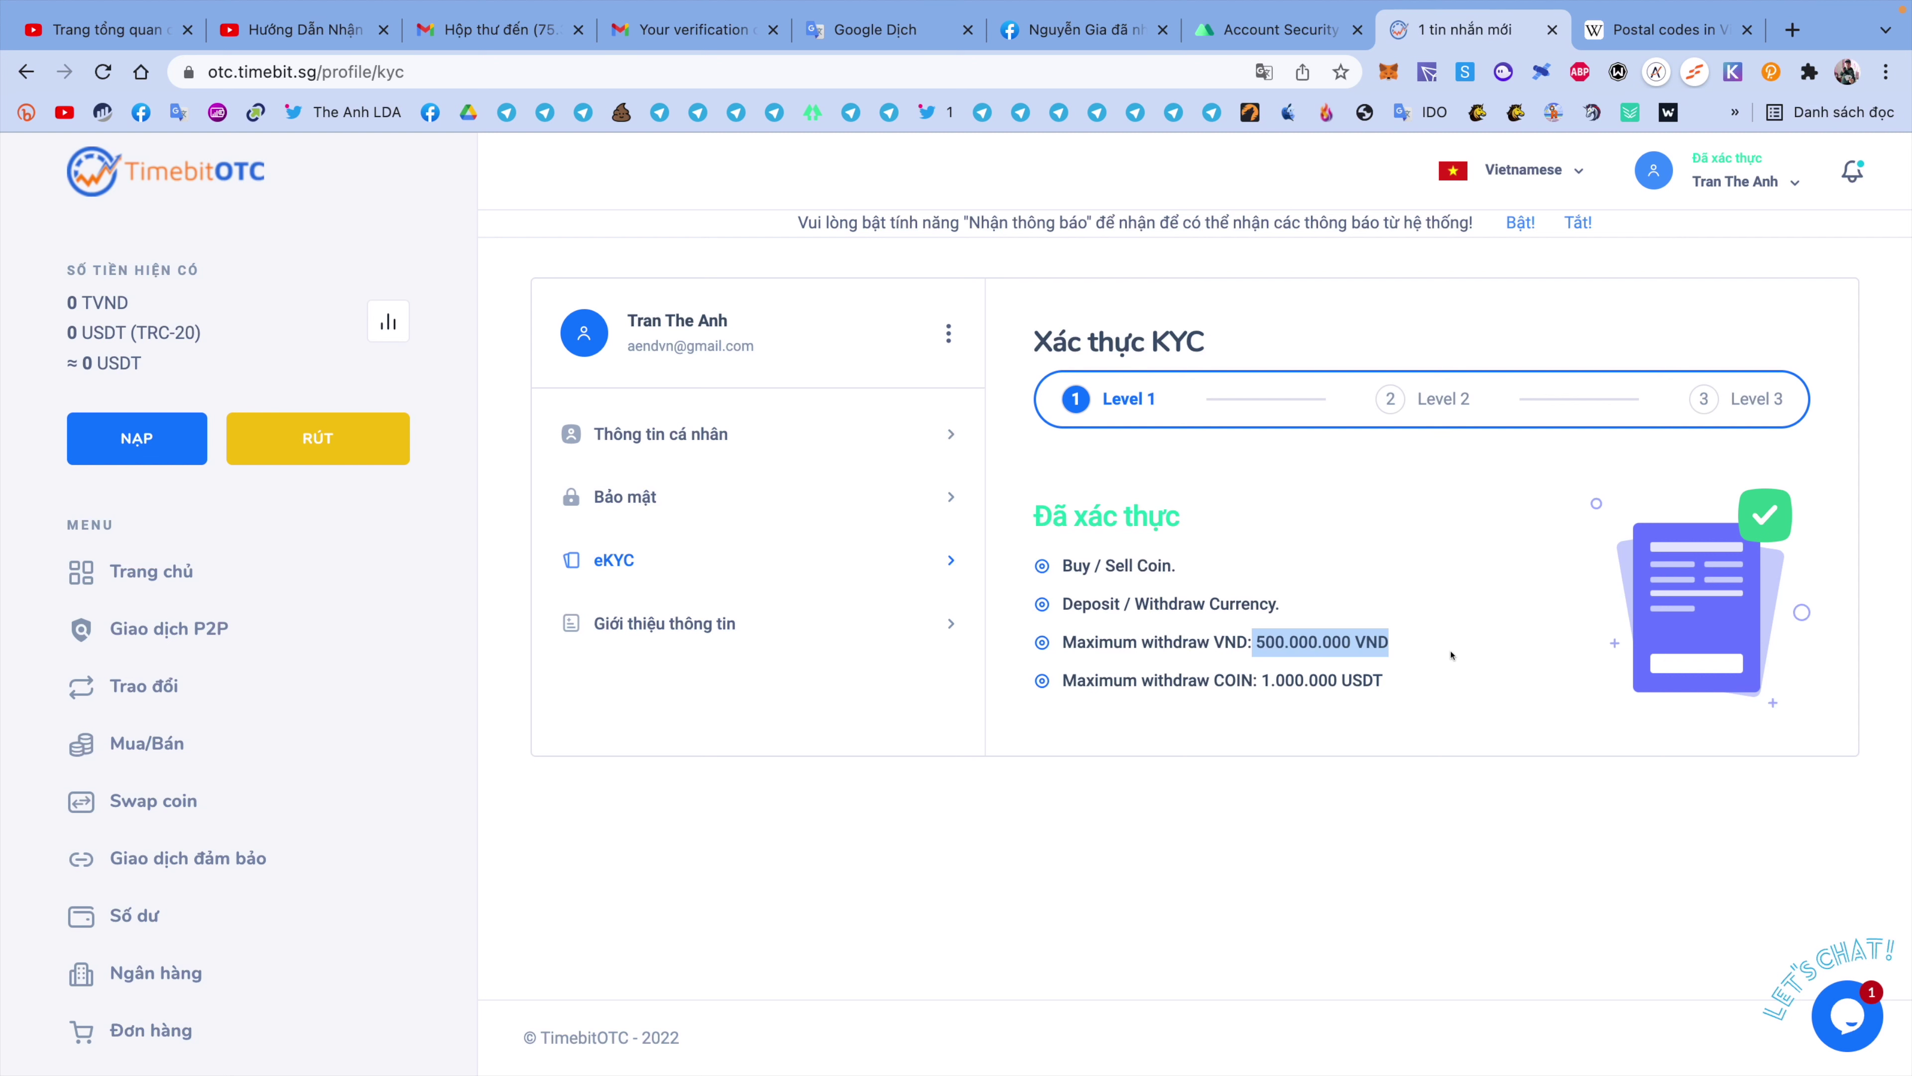
pyautogui.click(1450, 656)
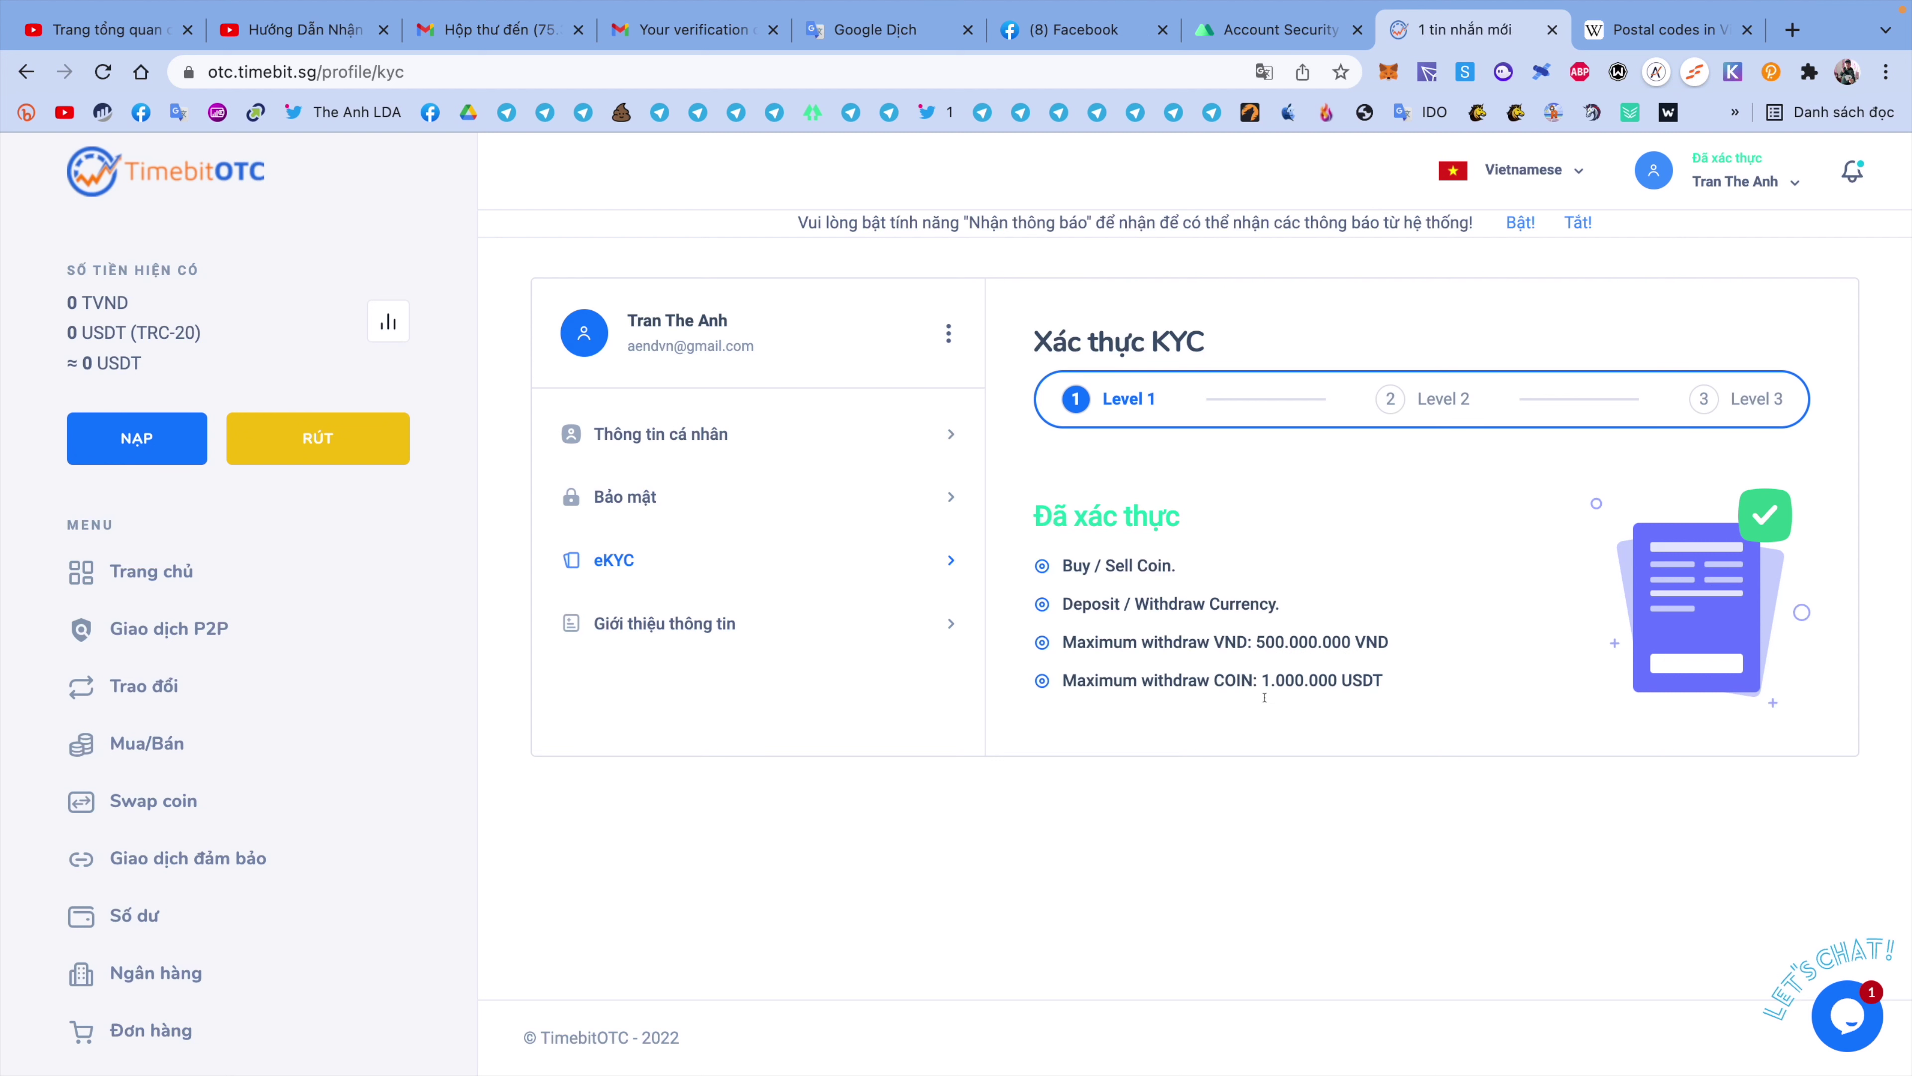
pyautogui.moveTo(1256, 680); pyautogui.dragTo(1456, 685)
pyautogui.click(1504, 628)
pyautogui.click(1437, 403)
# Scroll down to the level 2 face scan section and start SCAN NOW.
pyautogui.scroll(-2, 1456, 572)
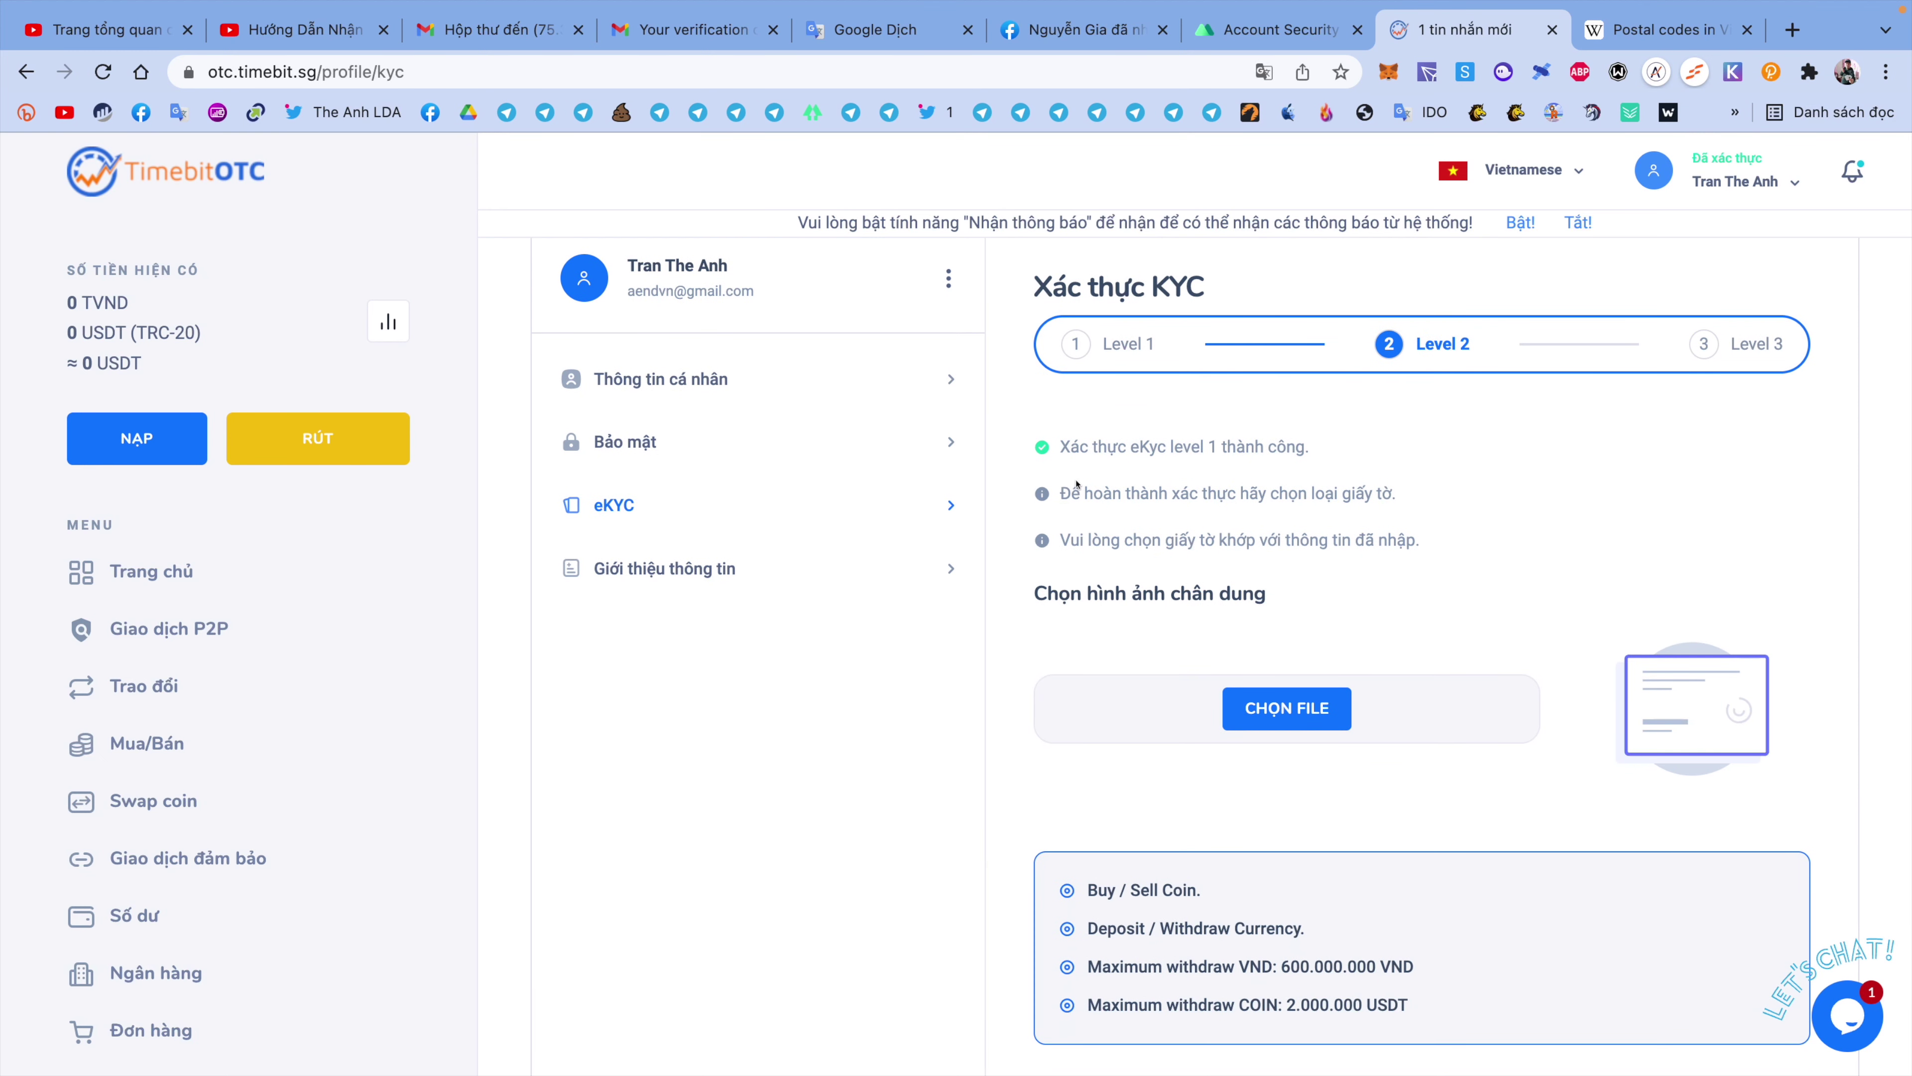
pyautogui.scroll(-1, 1067, 505)
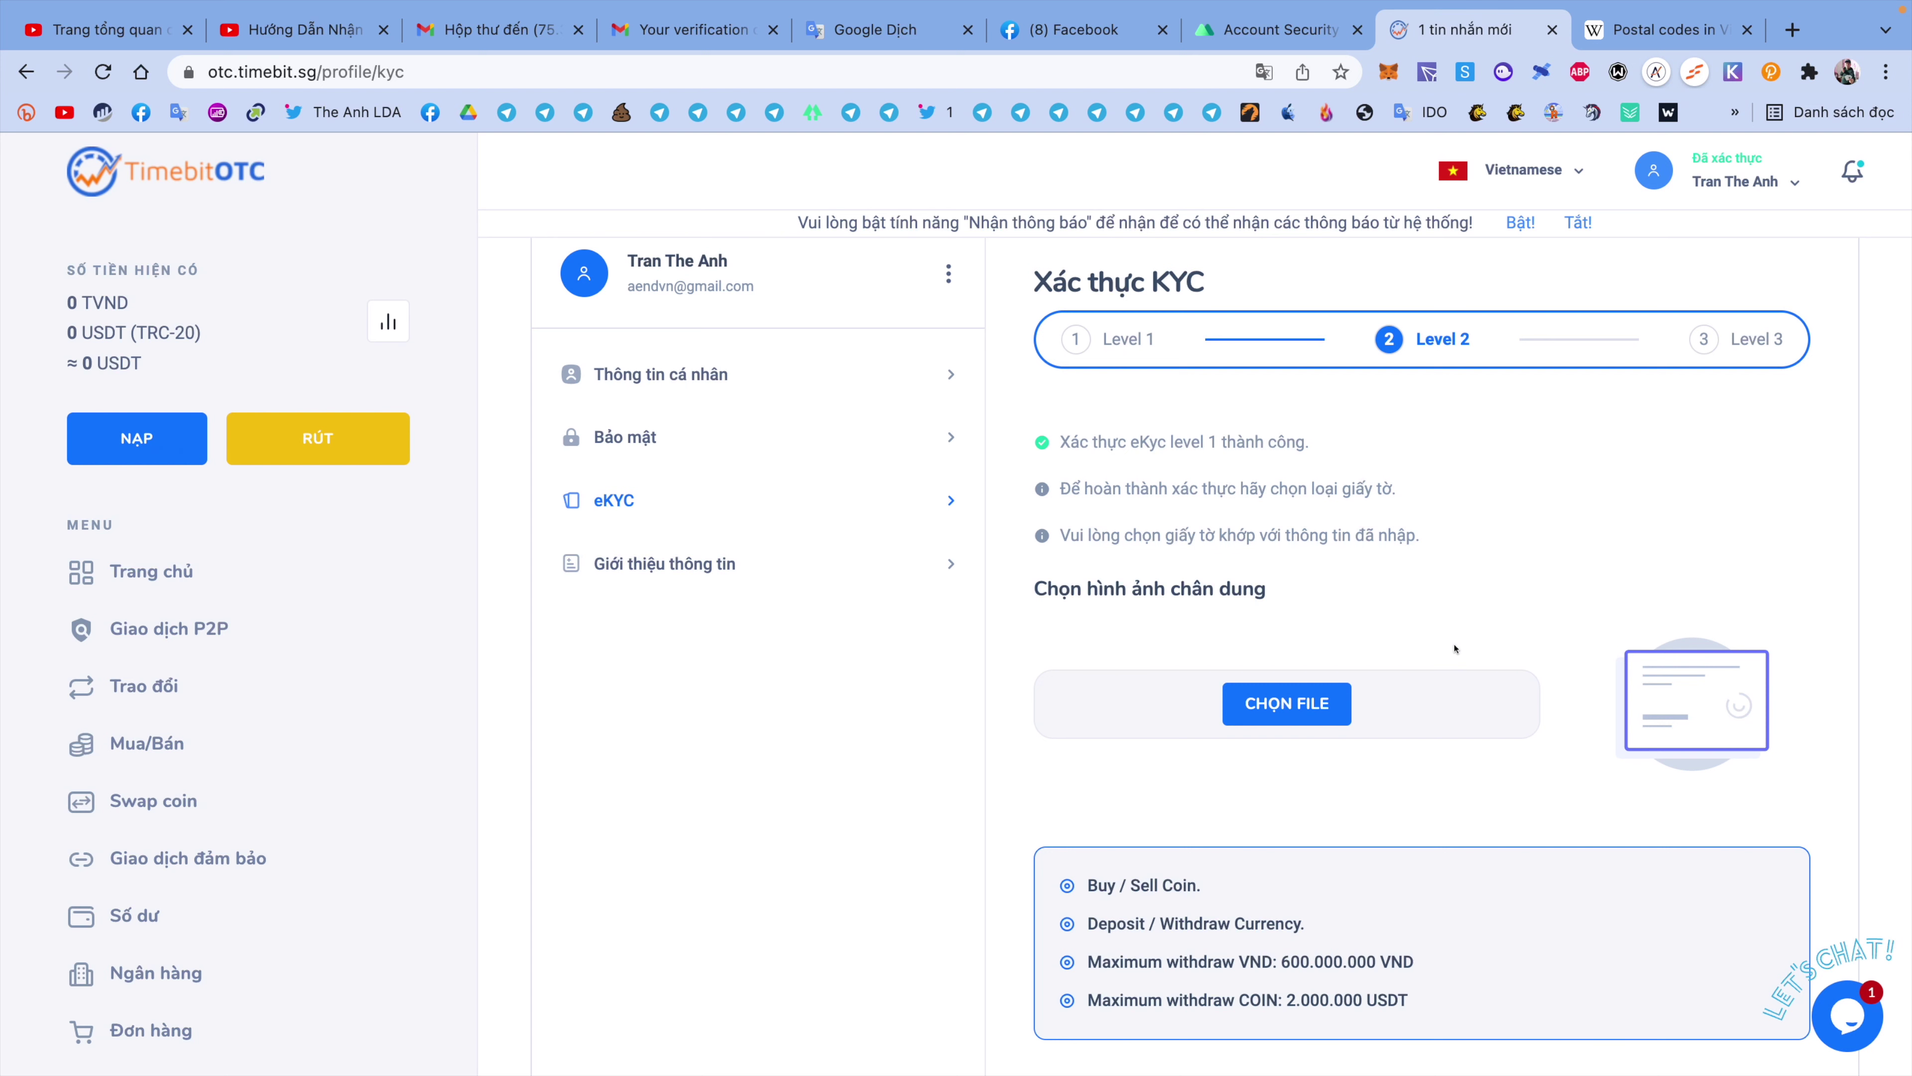
pyautogui.scroll(-1, 1374, 682)
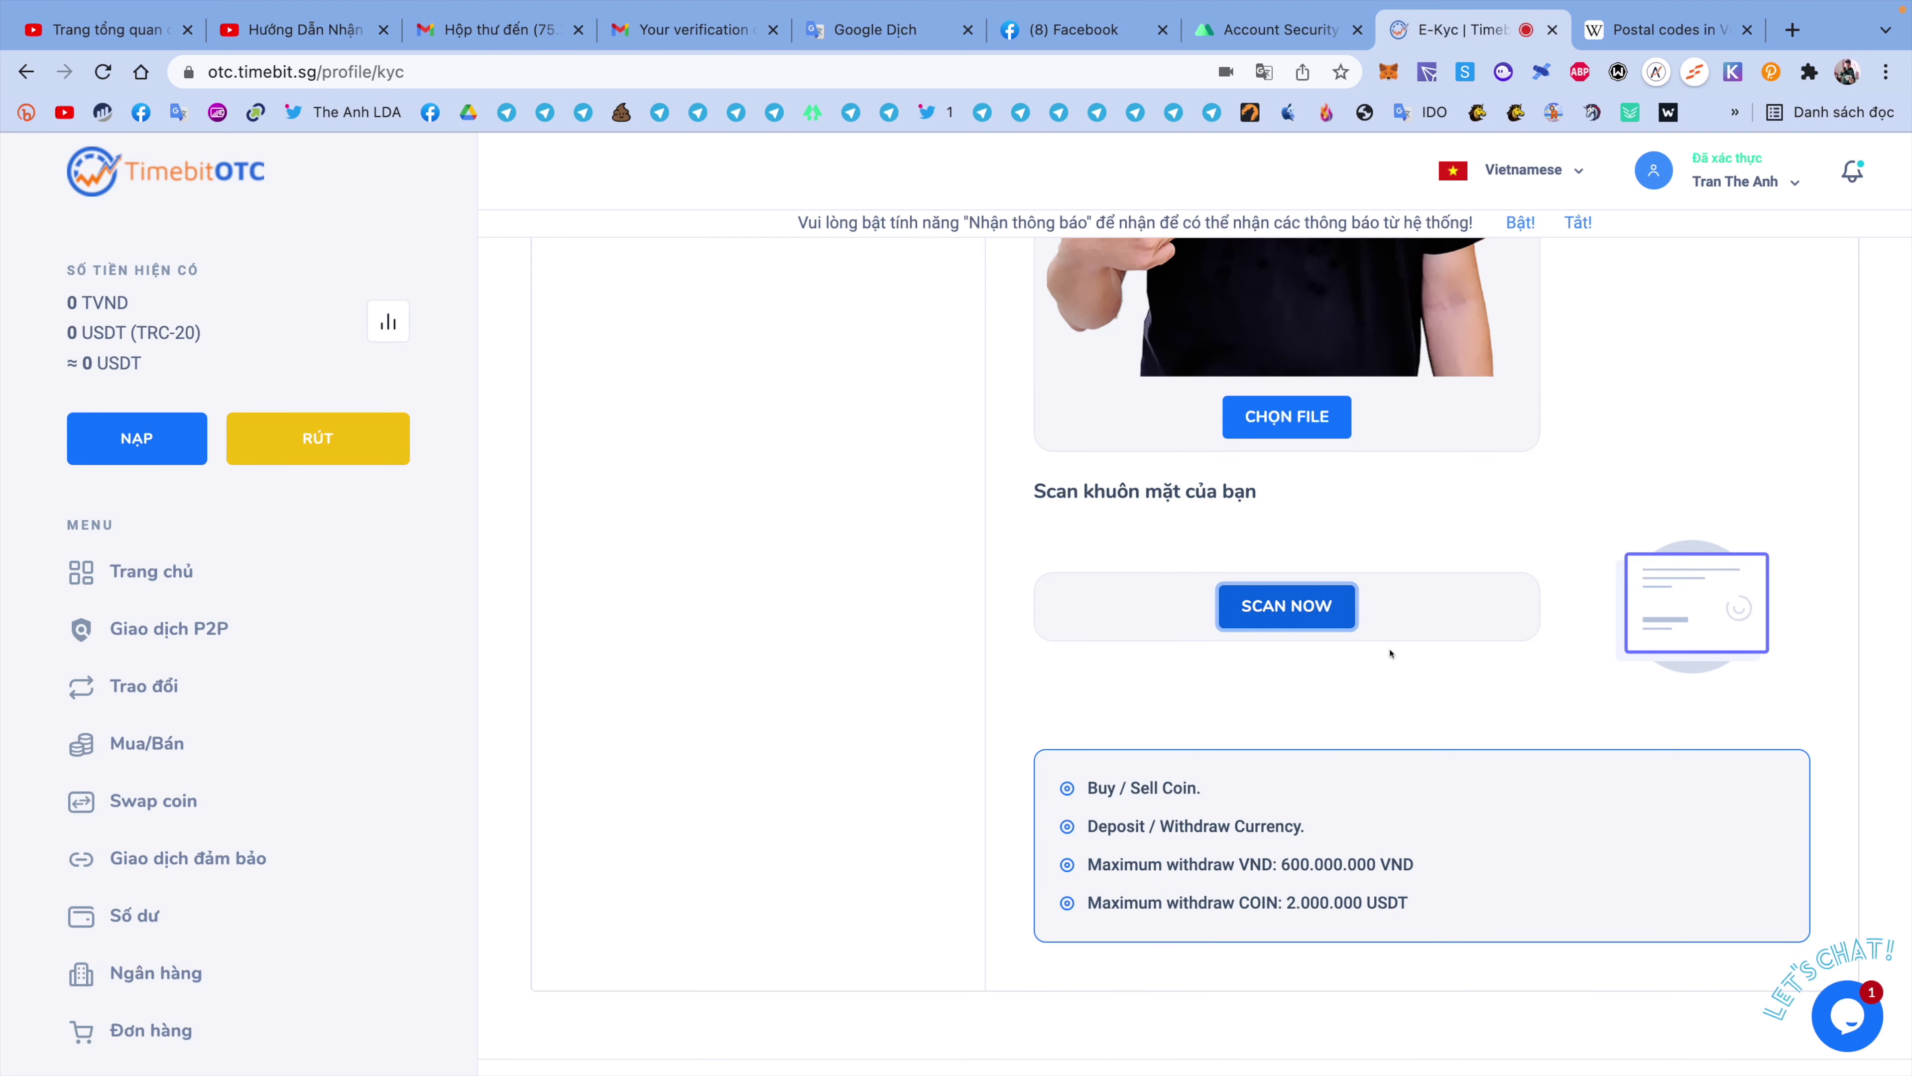
pyautogui.moveTo(1028, 490); pyautogui.dragTo(1365, 508)
pyautogui.click(1321, 610)
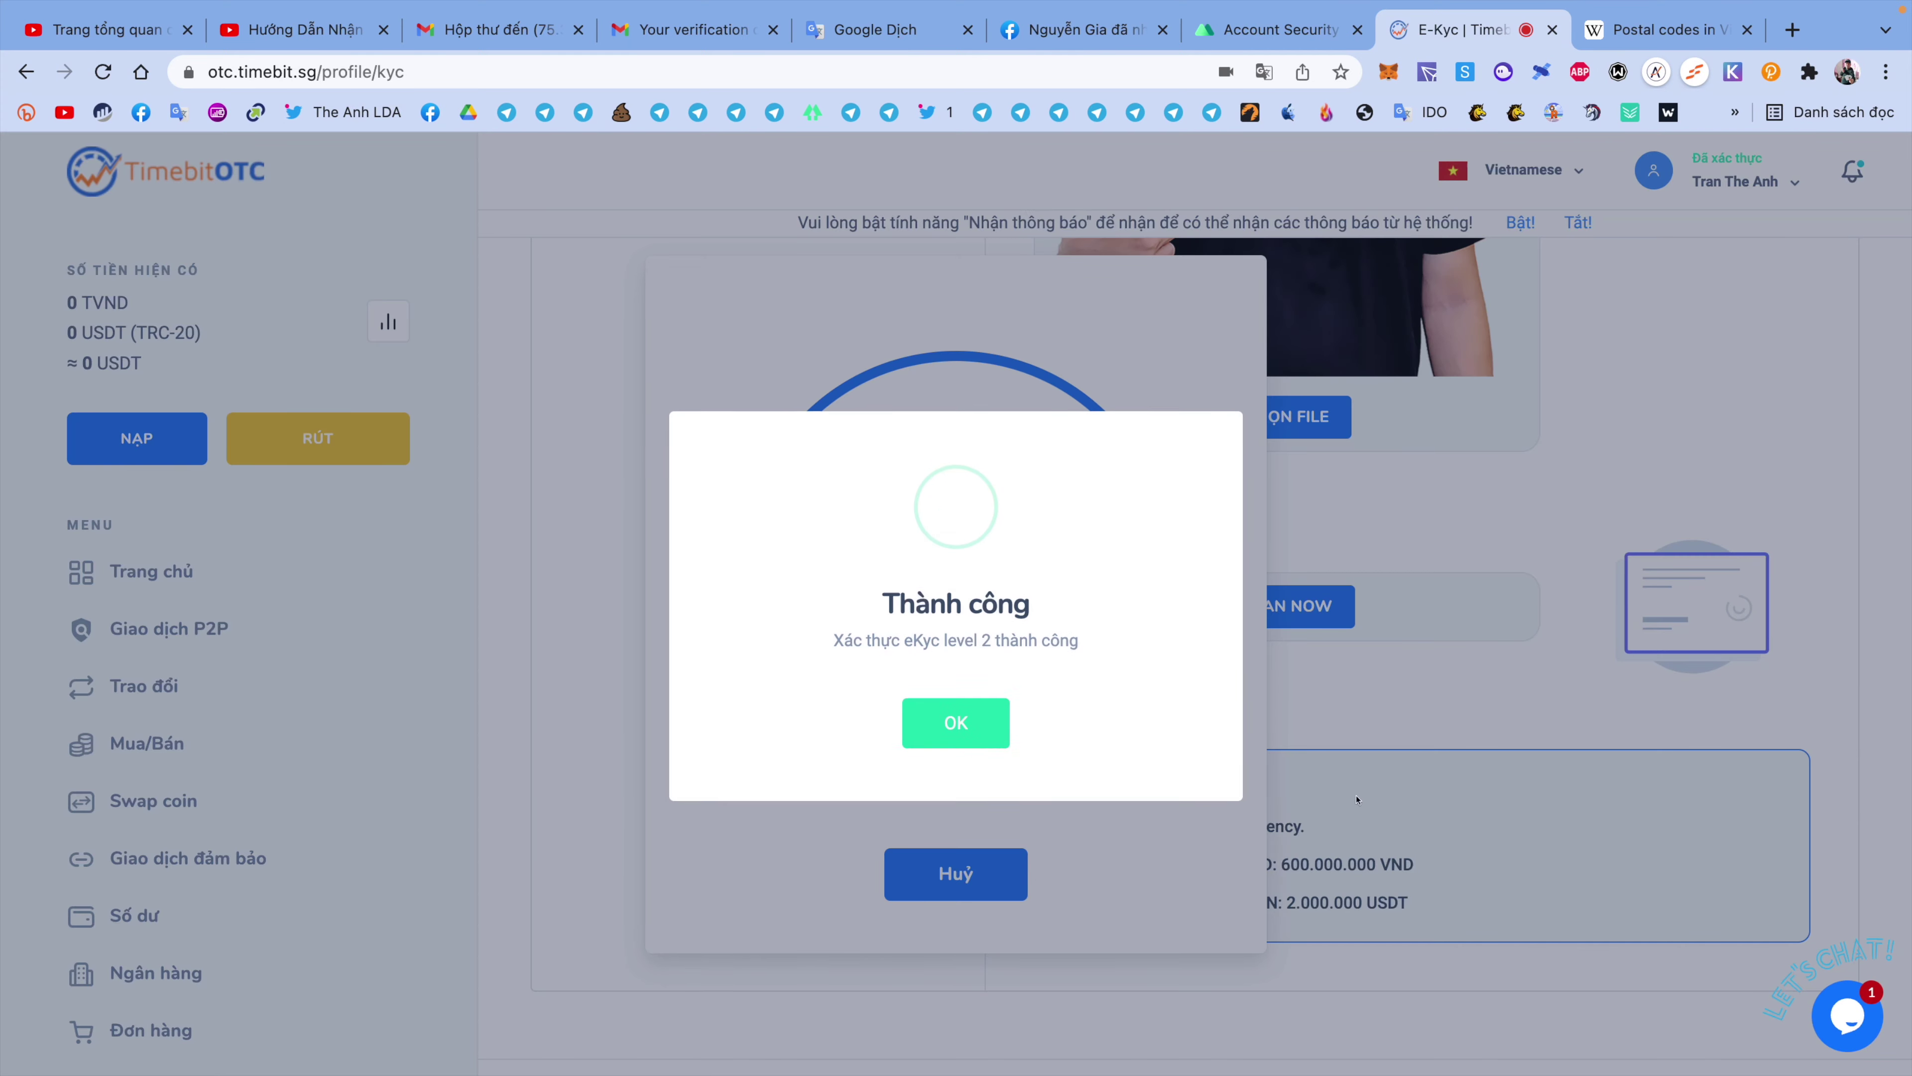
# Dismiss the level 2 success message, close the face scan window and reload the KYC page.
pyautogui.click(992, 732)
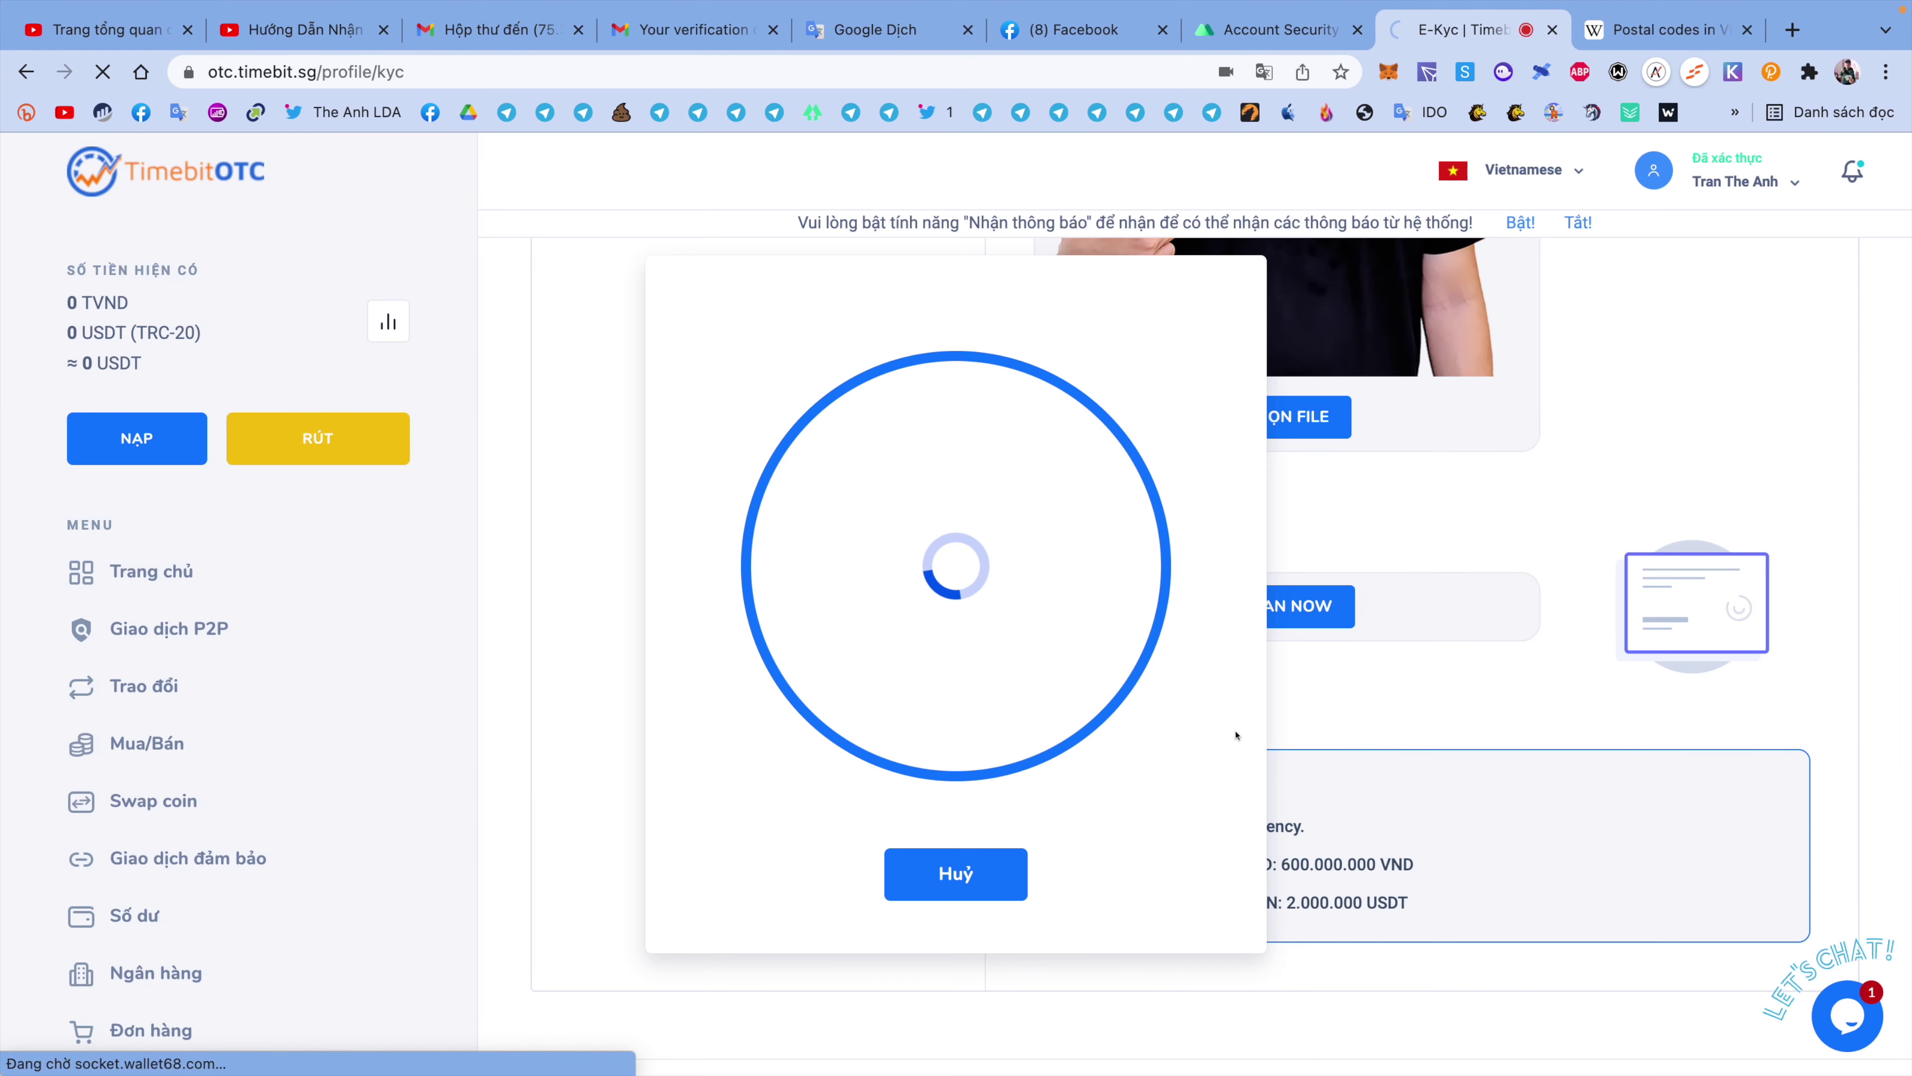
pyautogui.click(1024, 874)
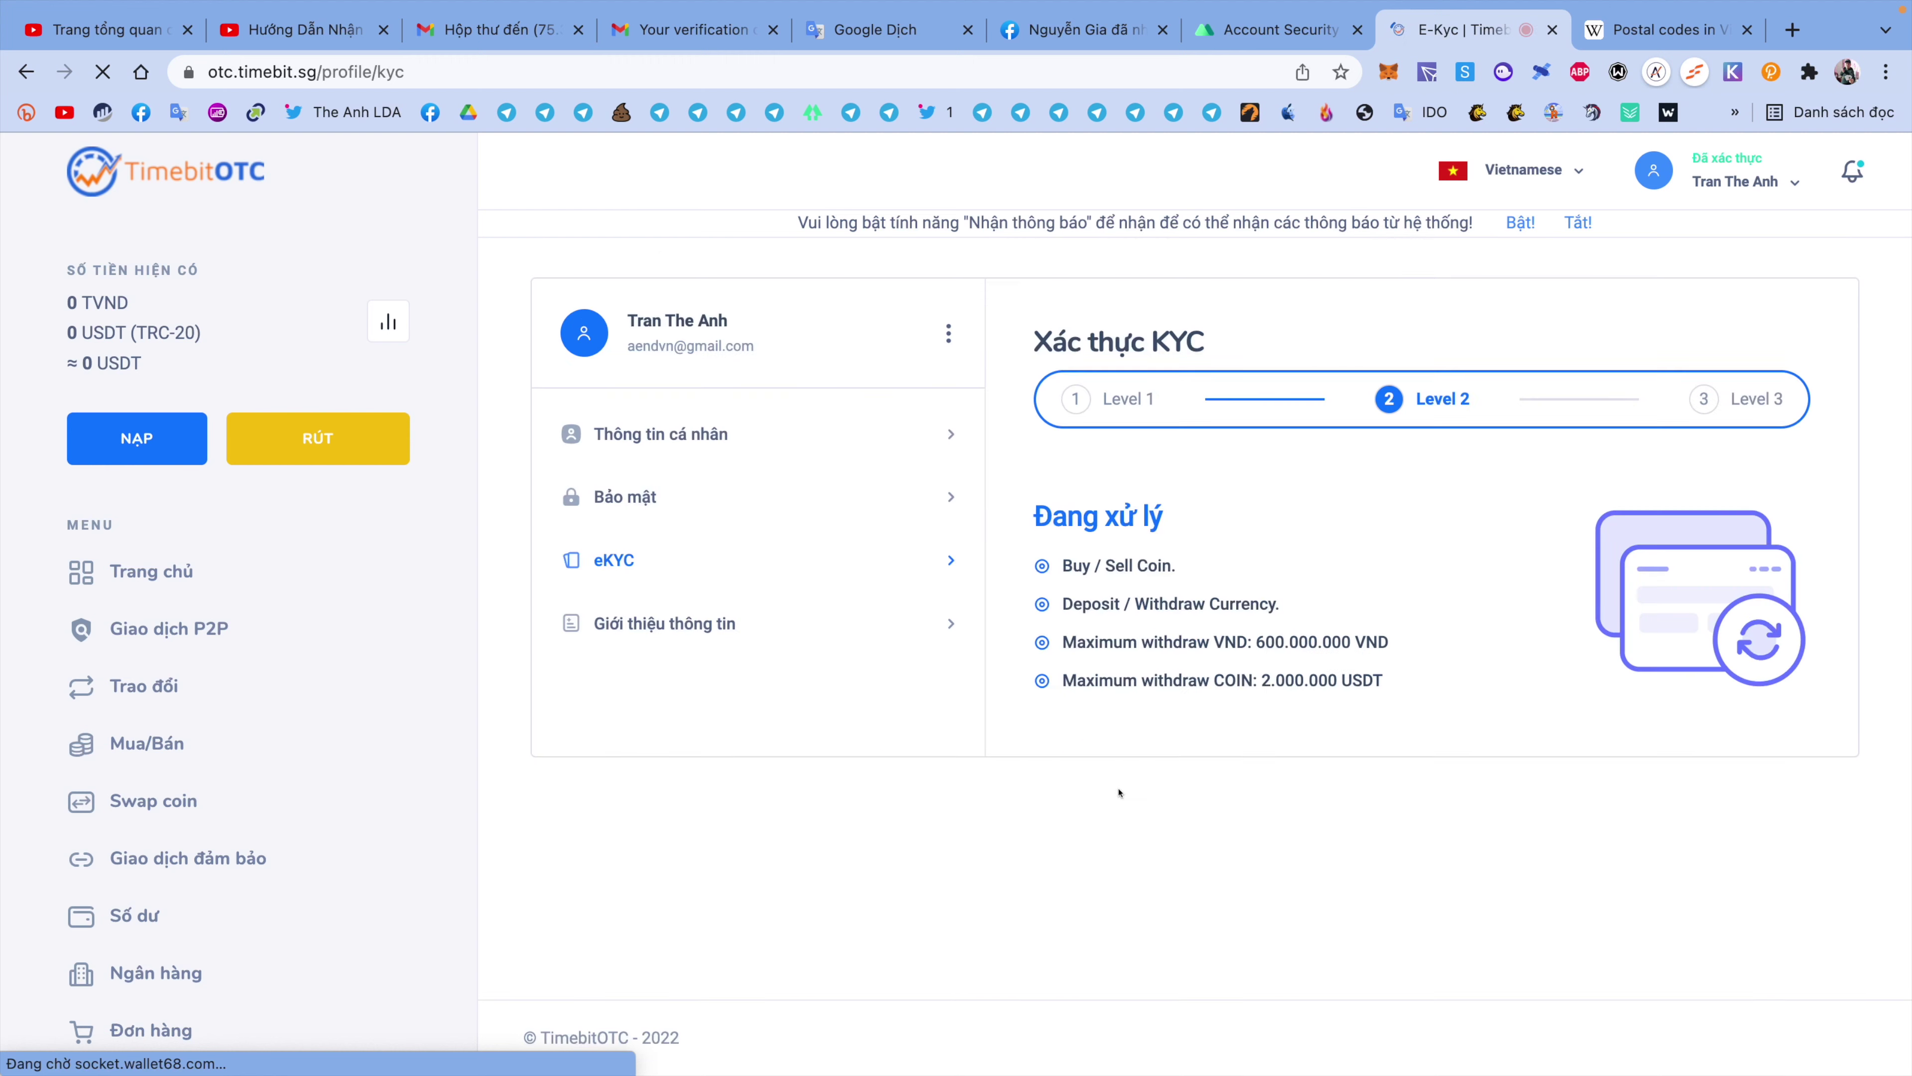
pyautogui.click(1732, 410)
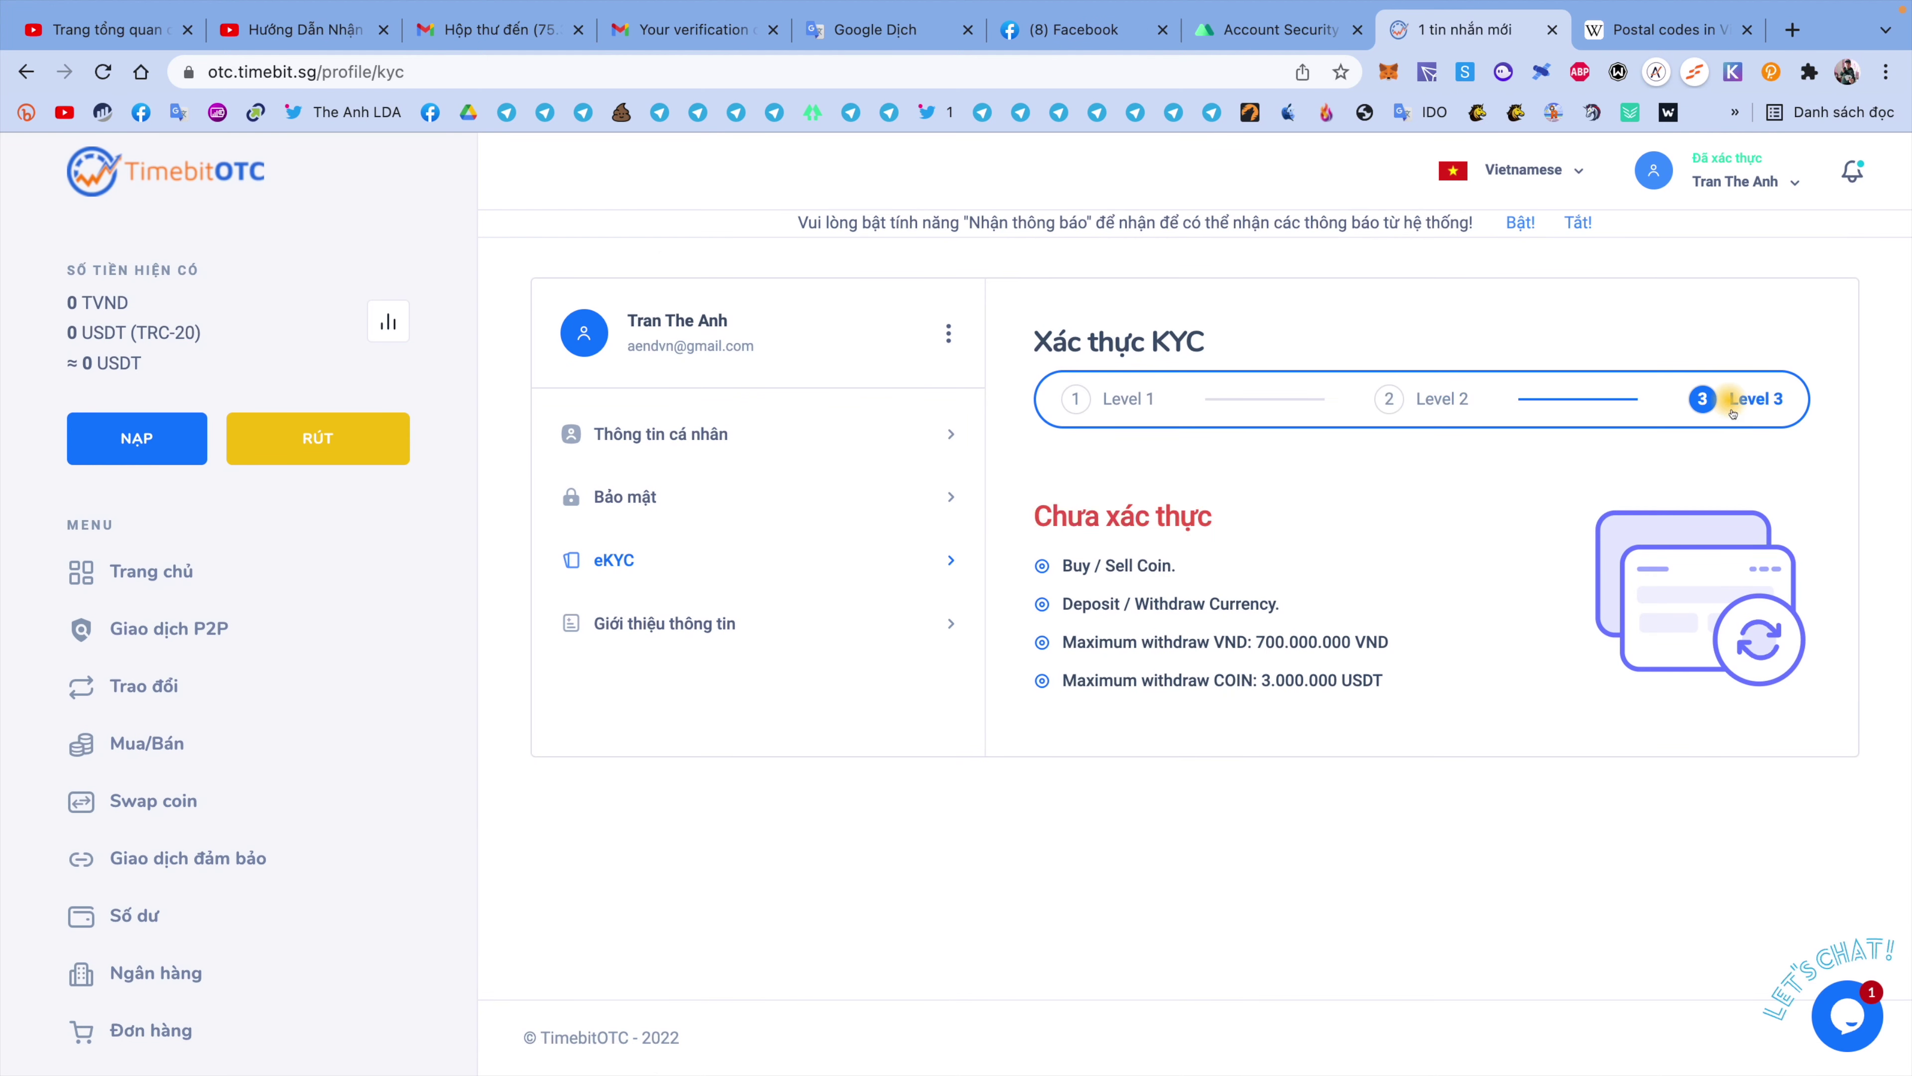
pyautogui.rightClick(1526, 568)
pyautogui.click(1564, 654)
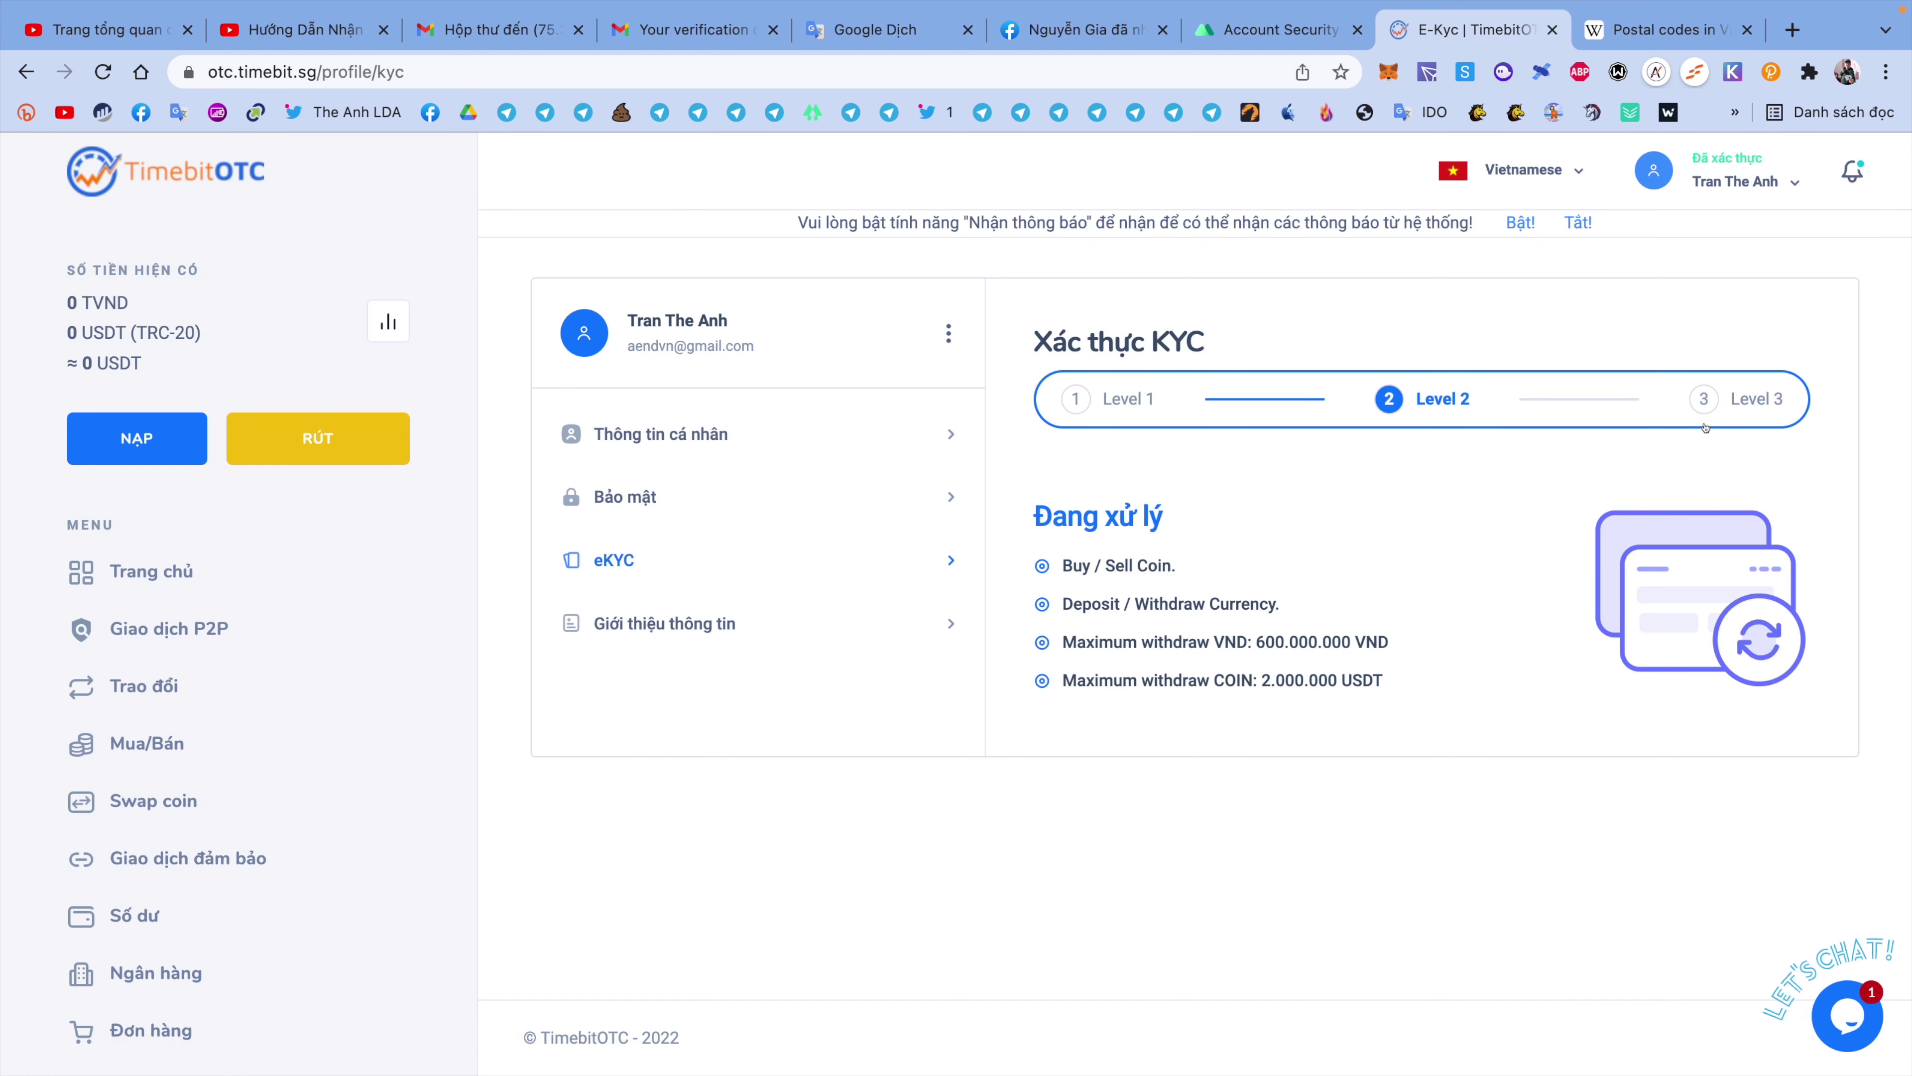
# Compare Level 1, 2 and 3 statuses, confirming Level 2 shows Đang xử lý, then return home.
pyautogui.click(1729, 411)
pyautogui.click(1468, 399)
pyautogui.click(1447, 399)
pyautogui.click(1767, 411)
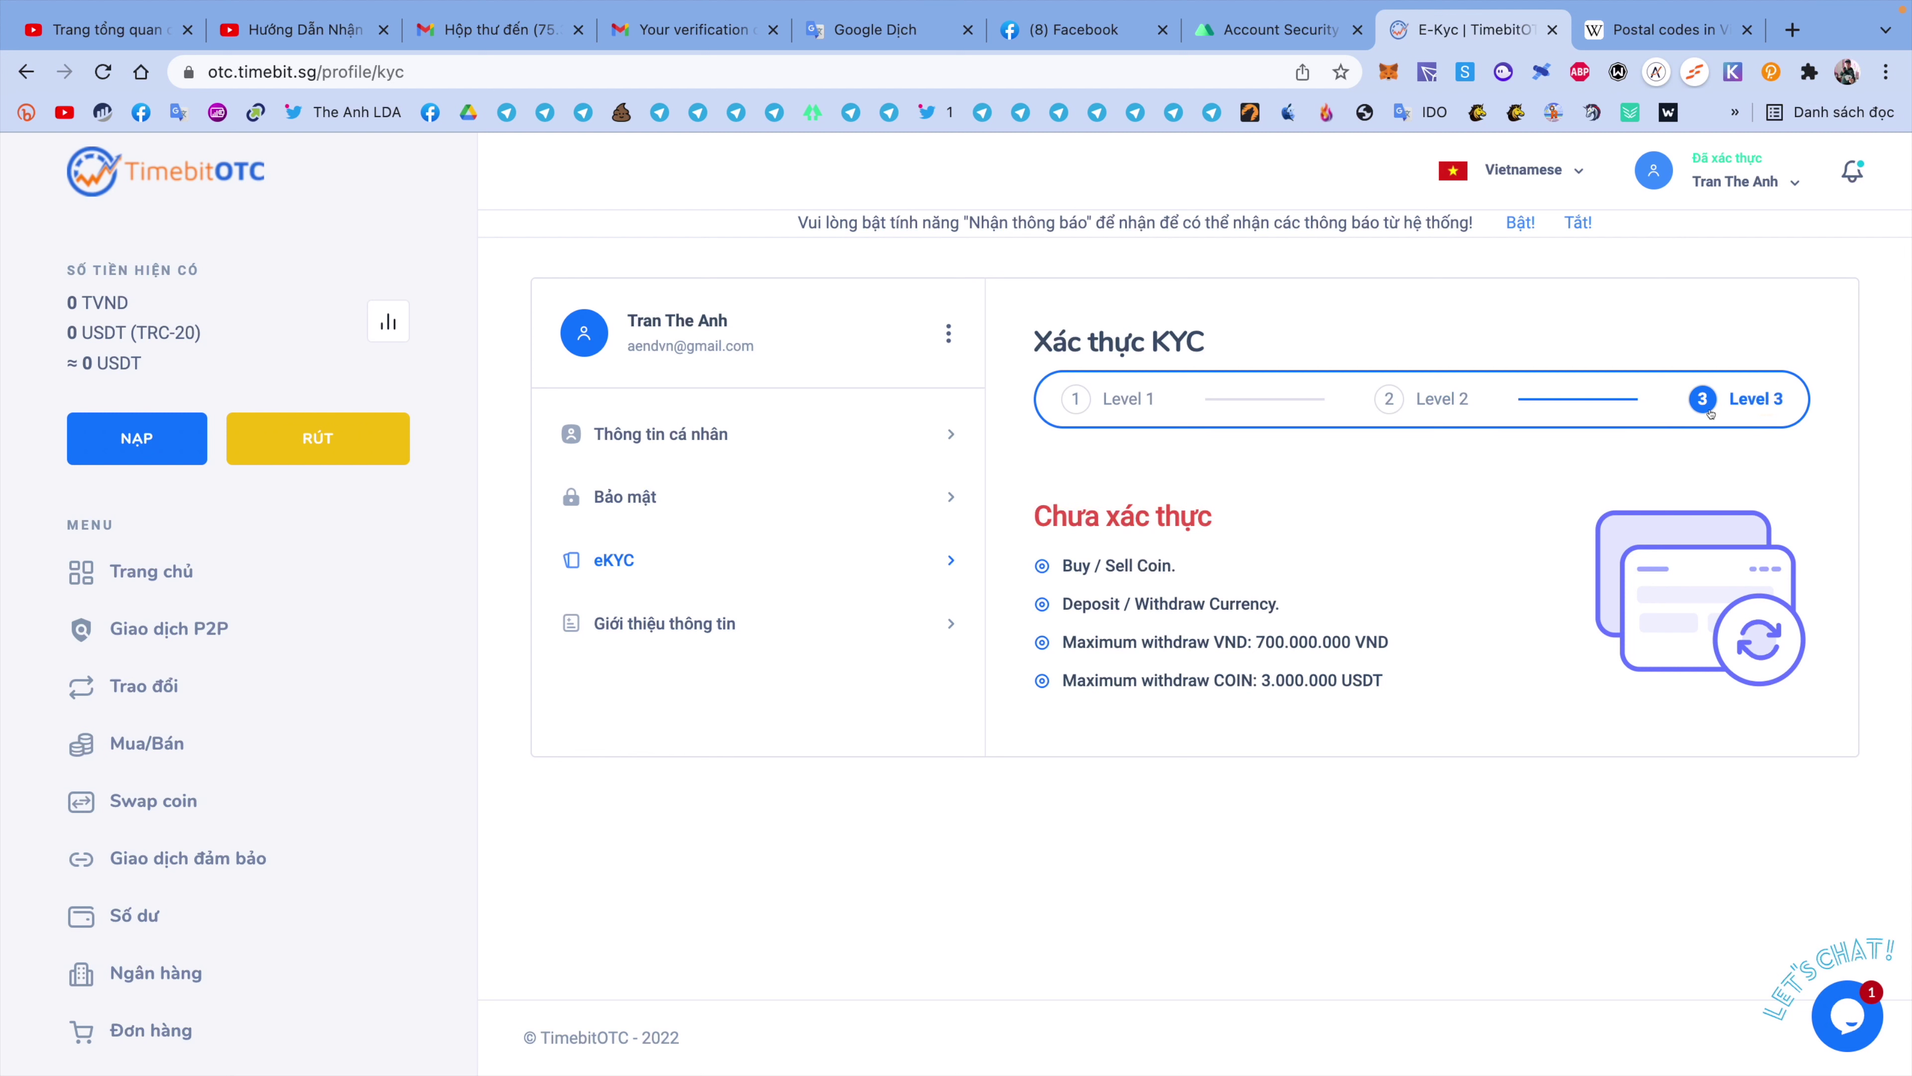
pyautogui.click(1423, 401)
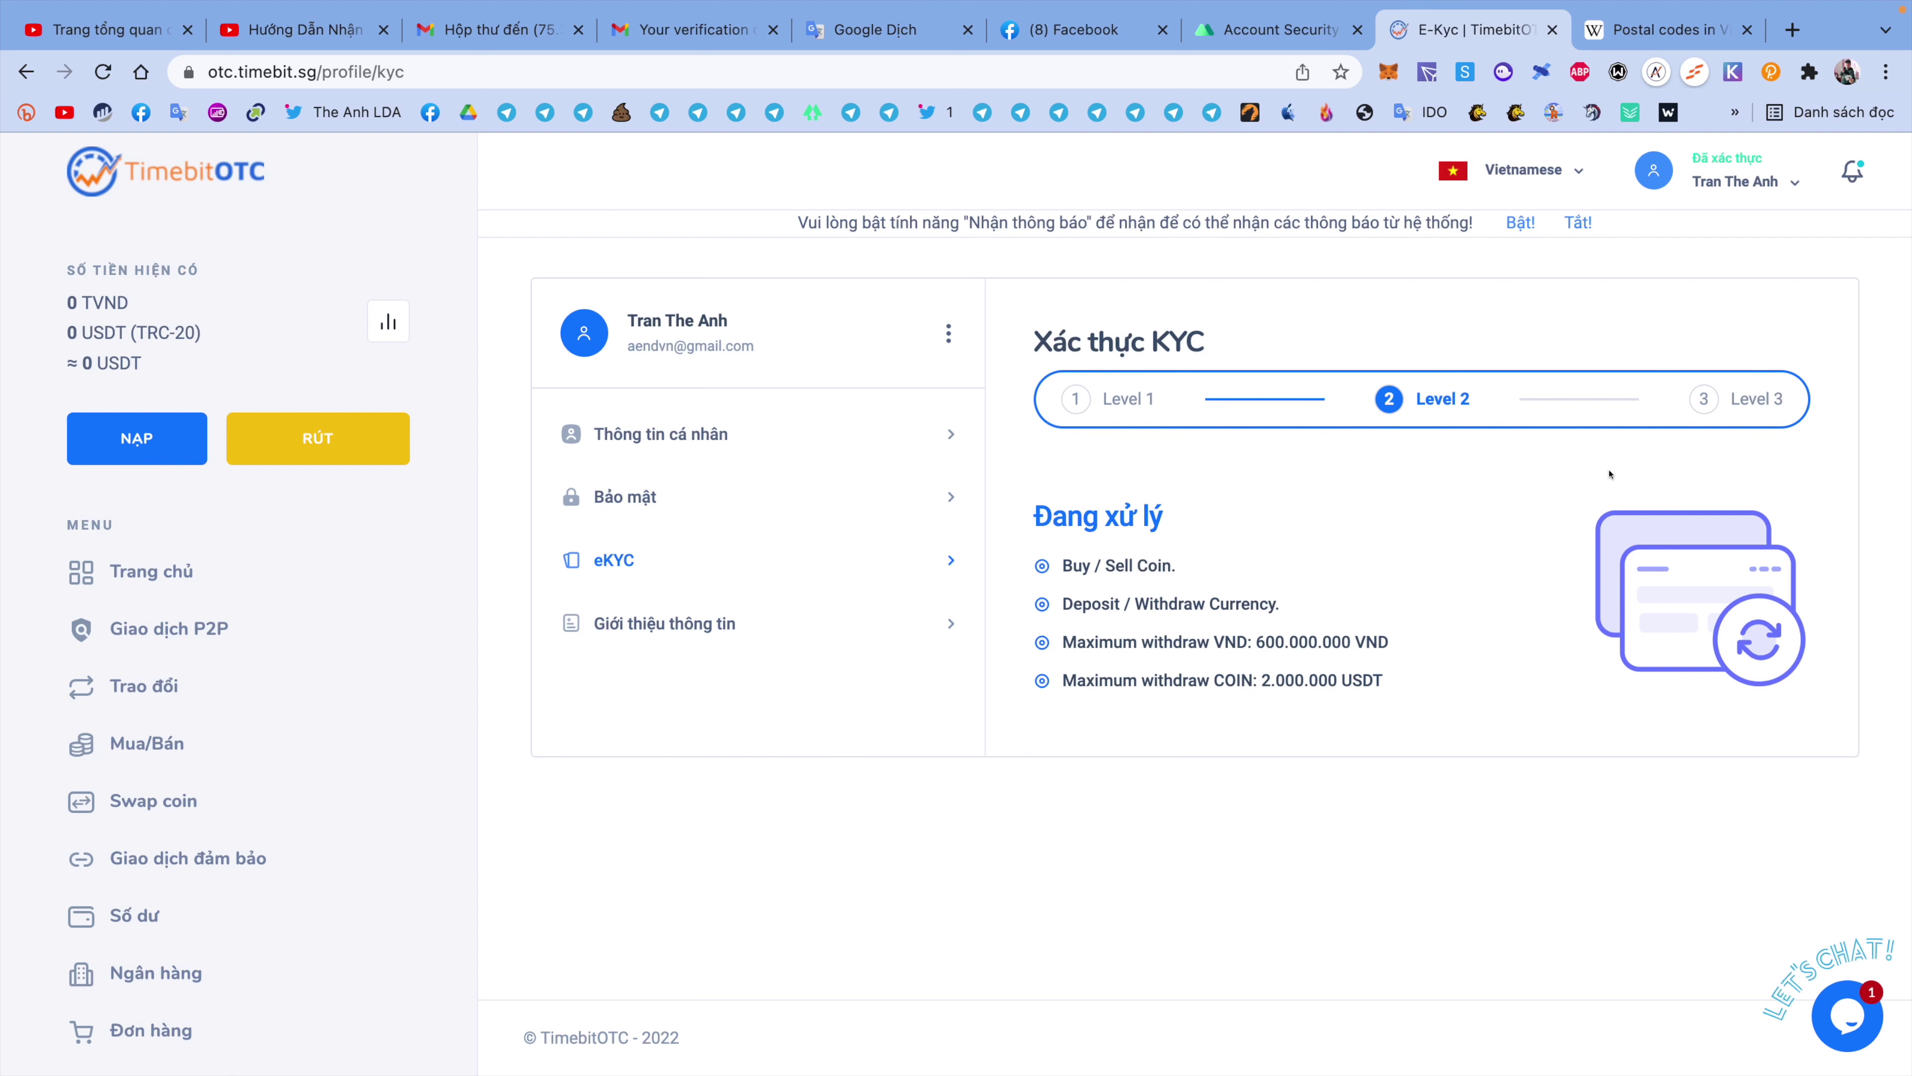
pyautogui.click(1742, 401)
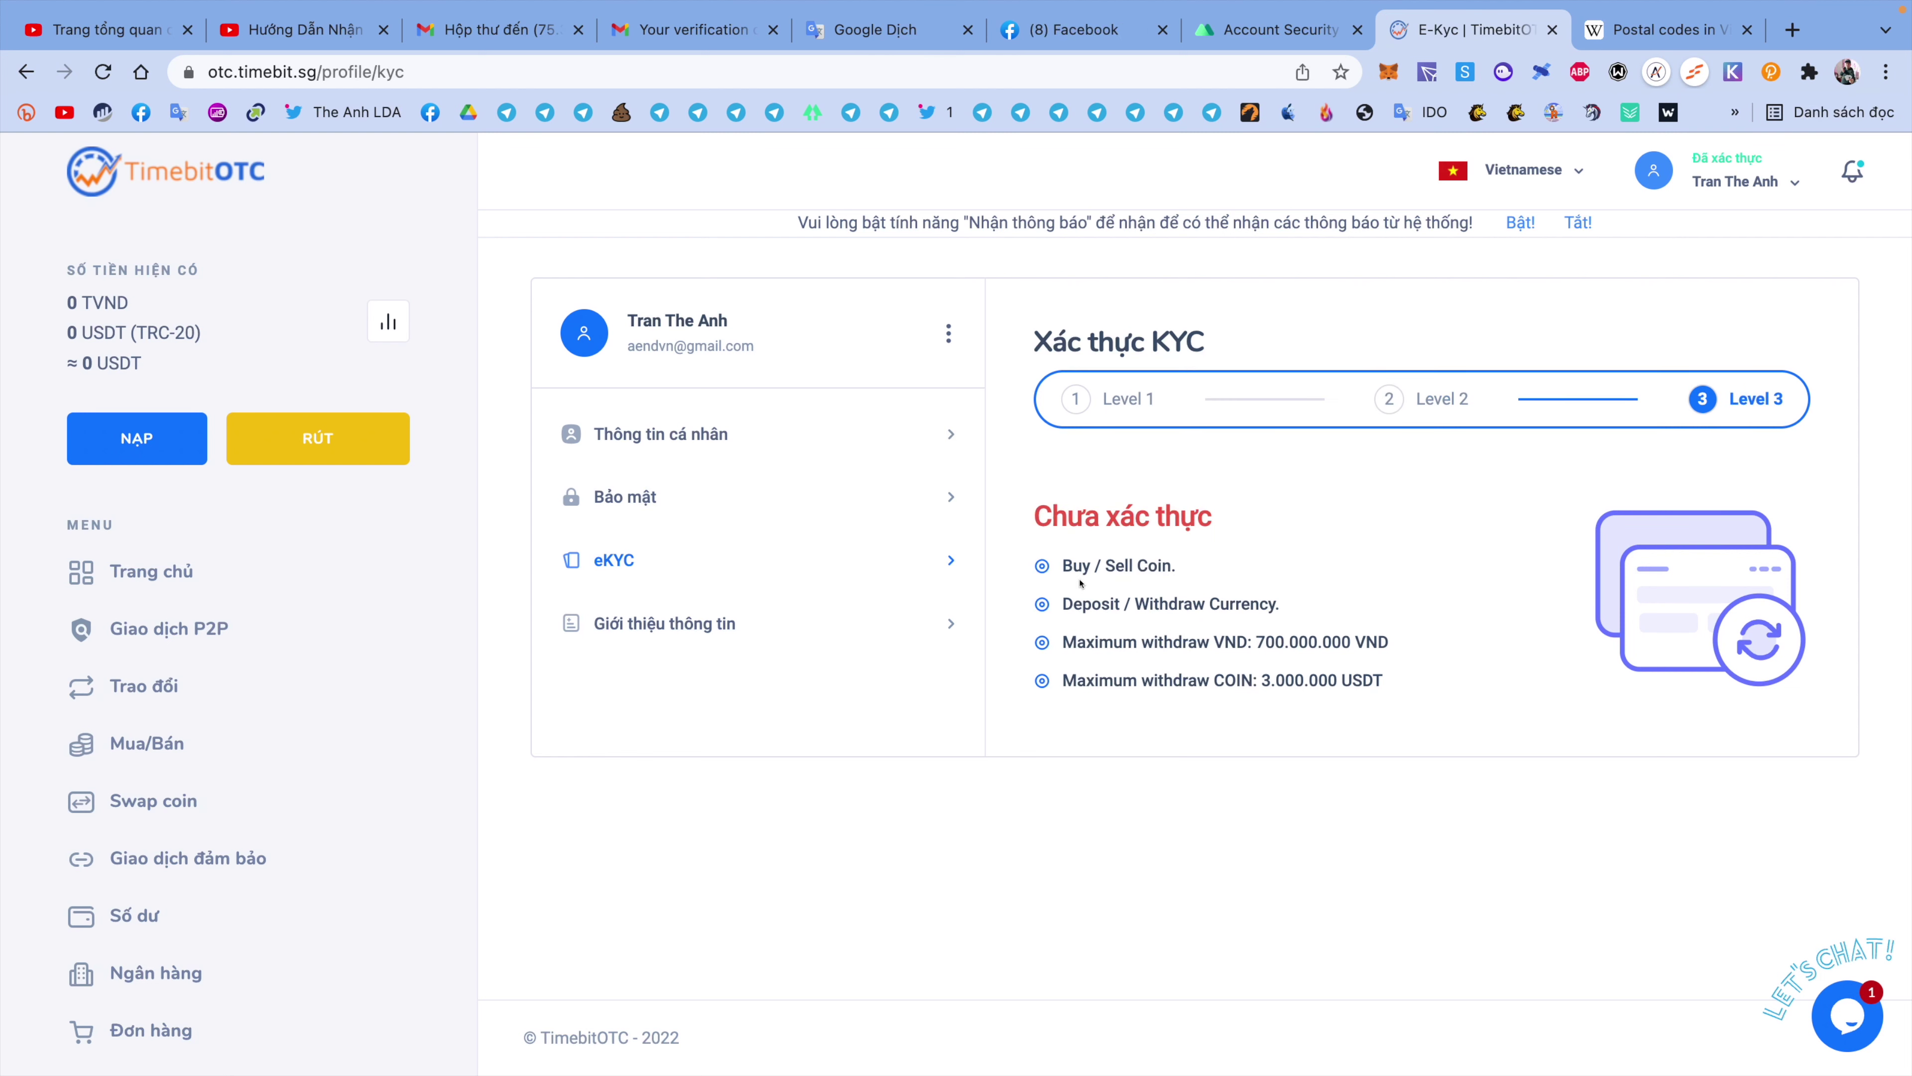
pyautogui.click(1433, 413)
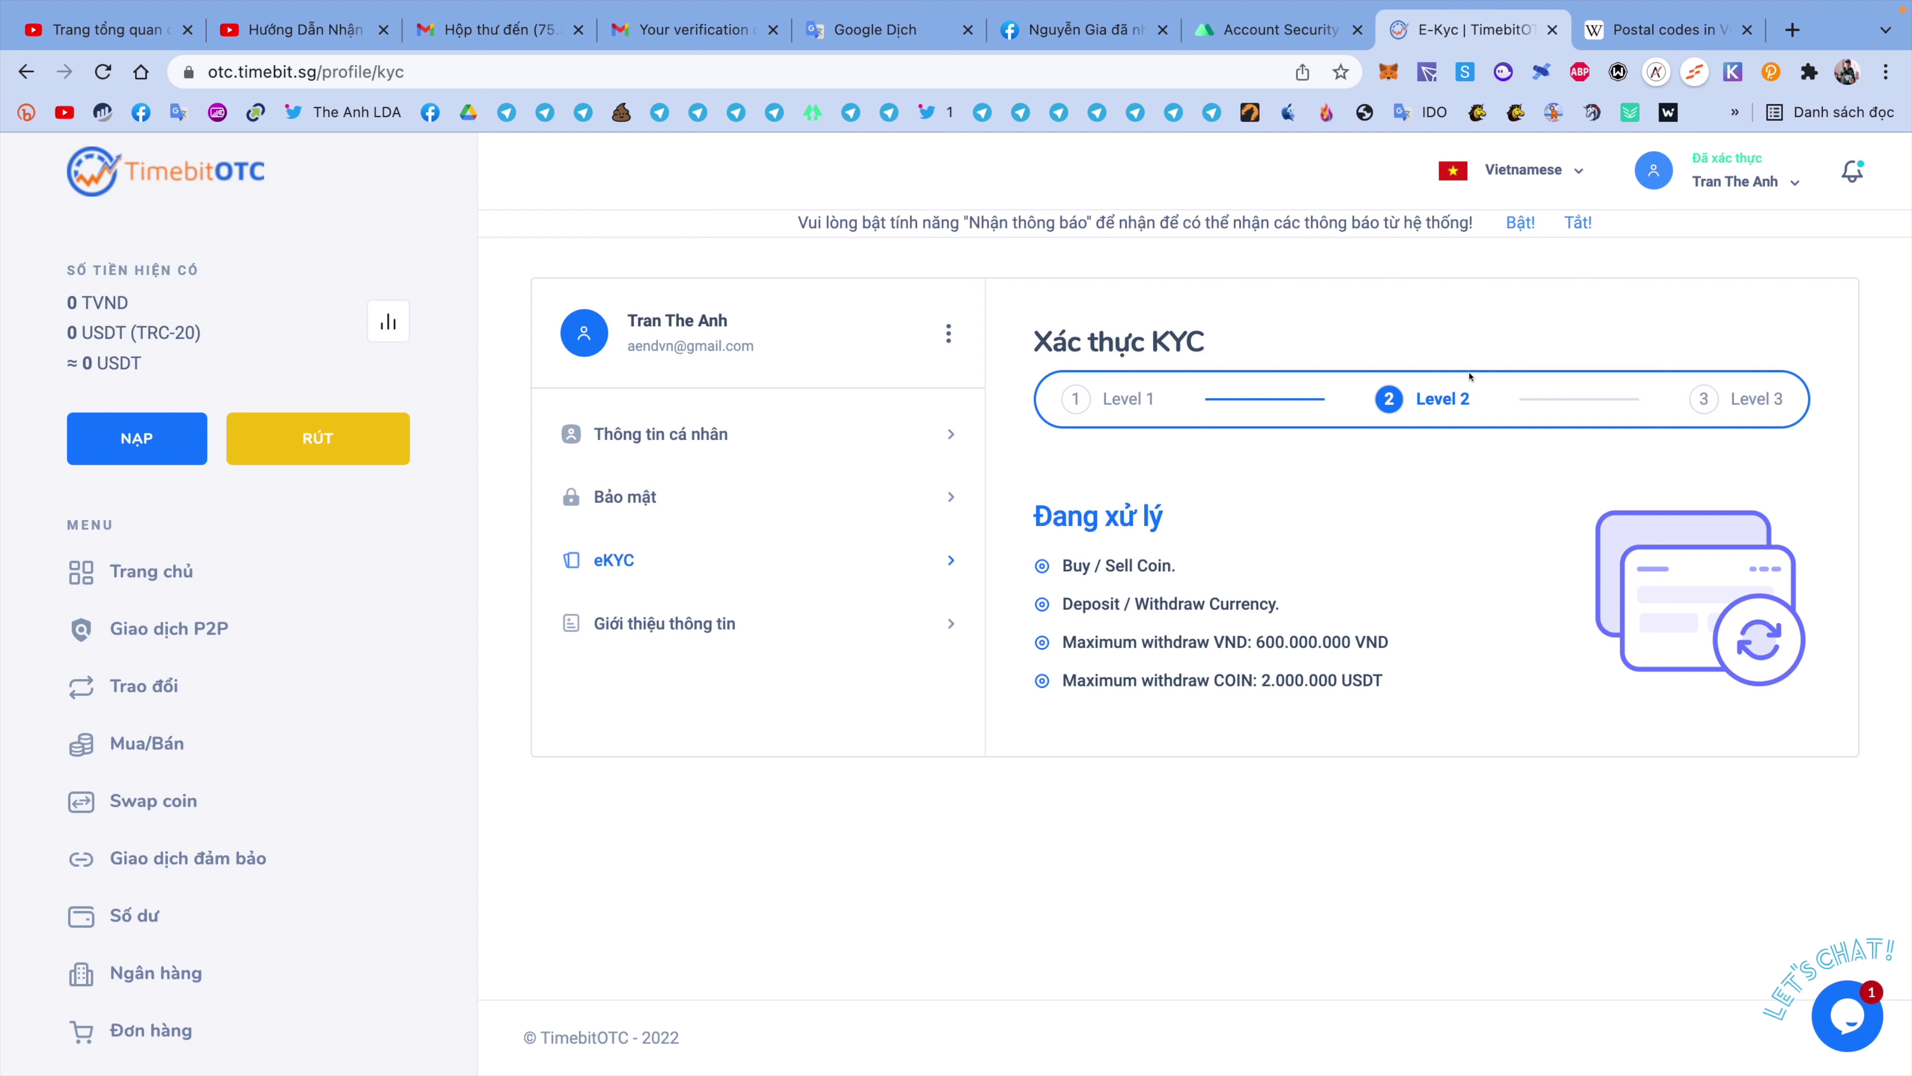
pyautogui.click(1763, 401)
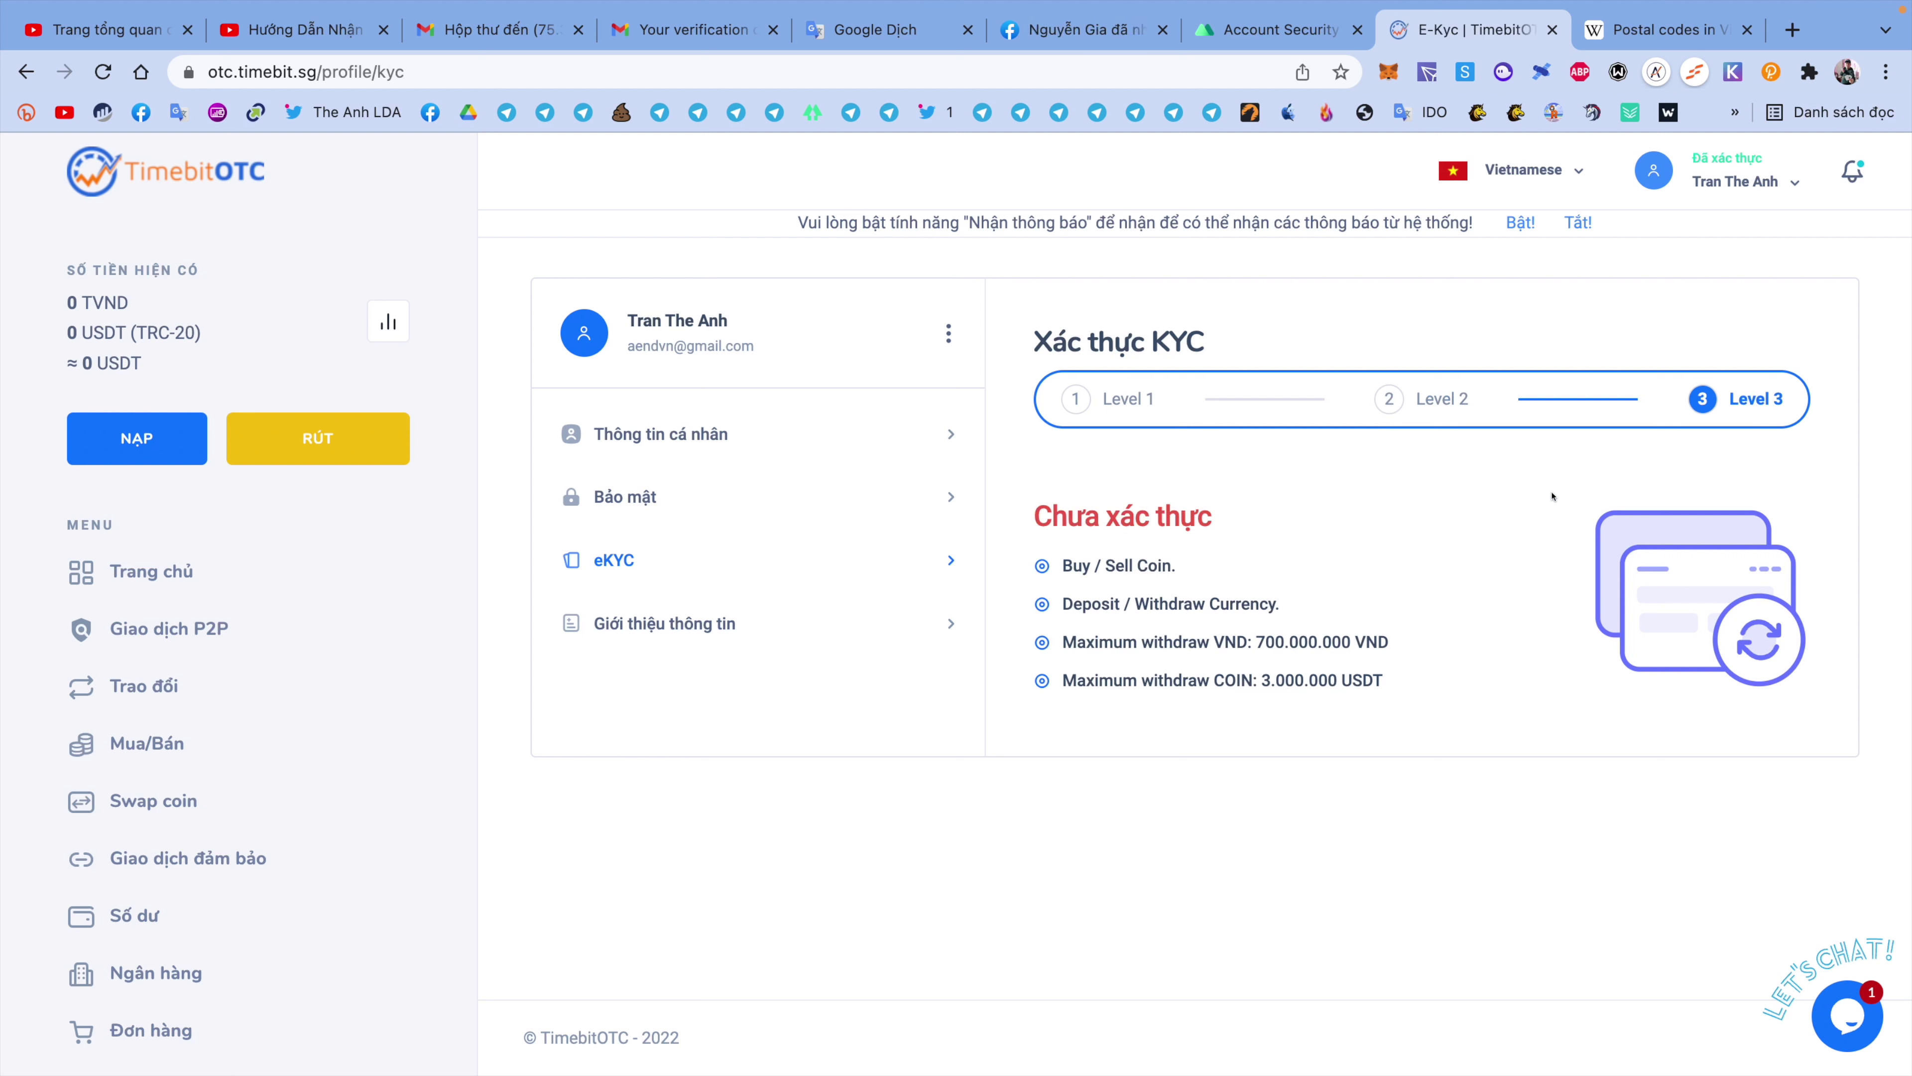
pyautogui.click(1119, 407)
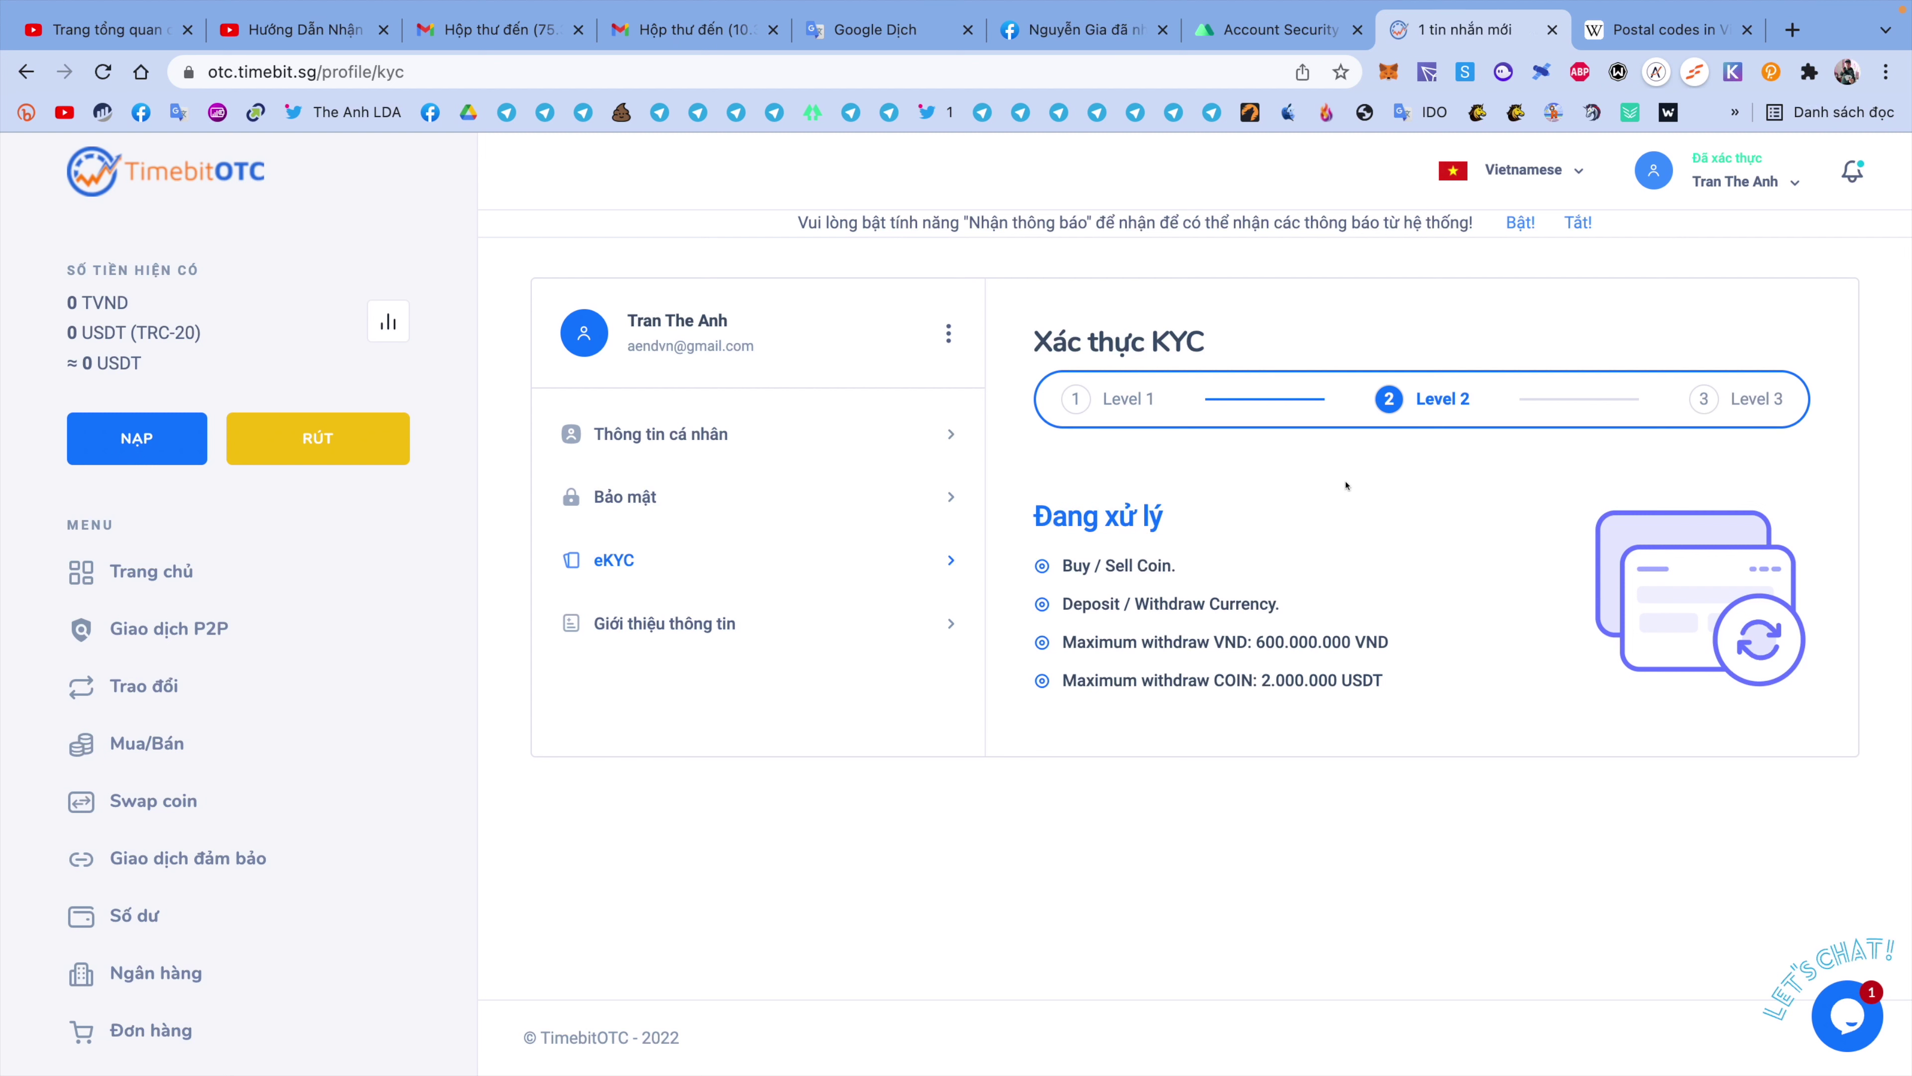
pyautogui.click(1759, 413)
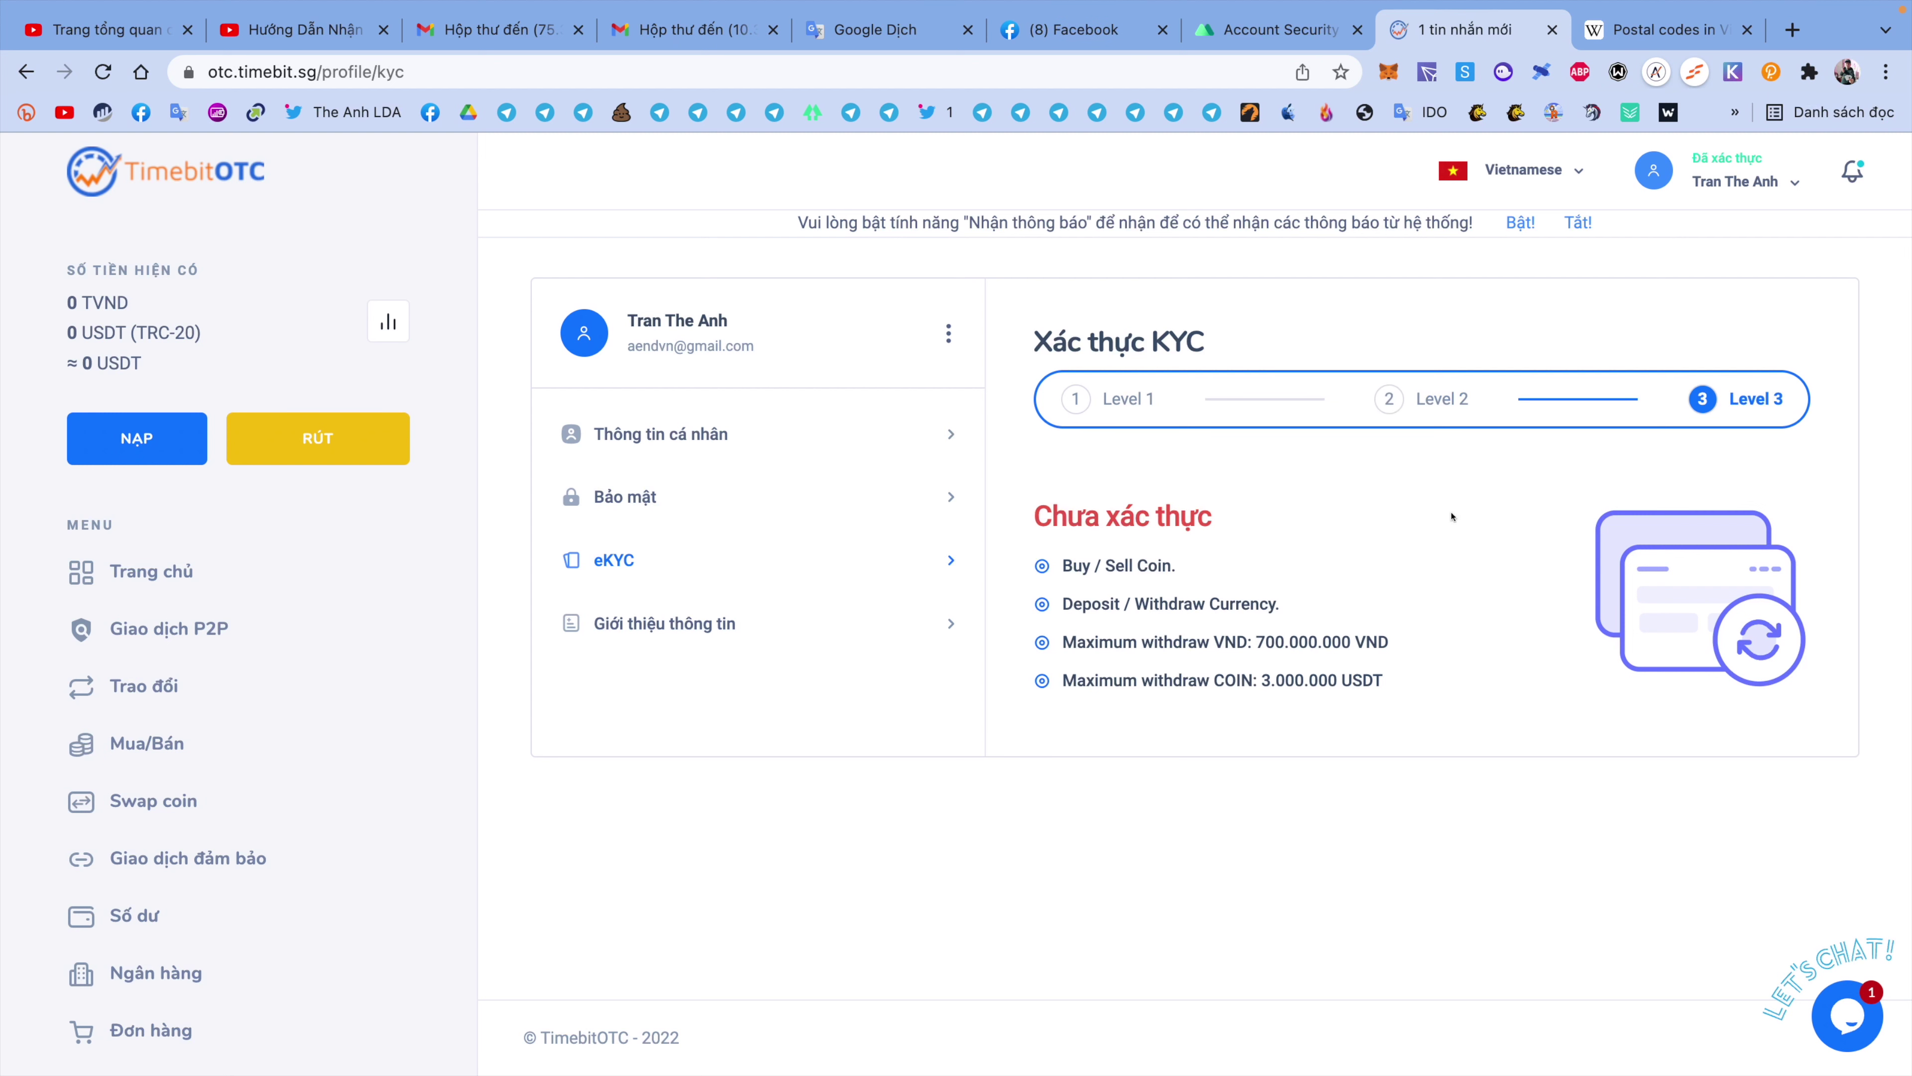
pyautogui.click(1414, 413)
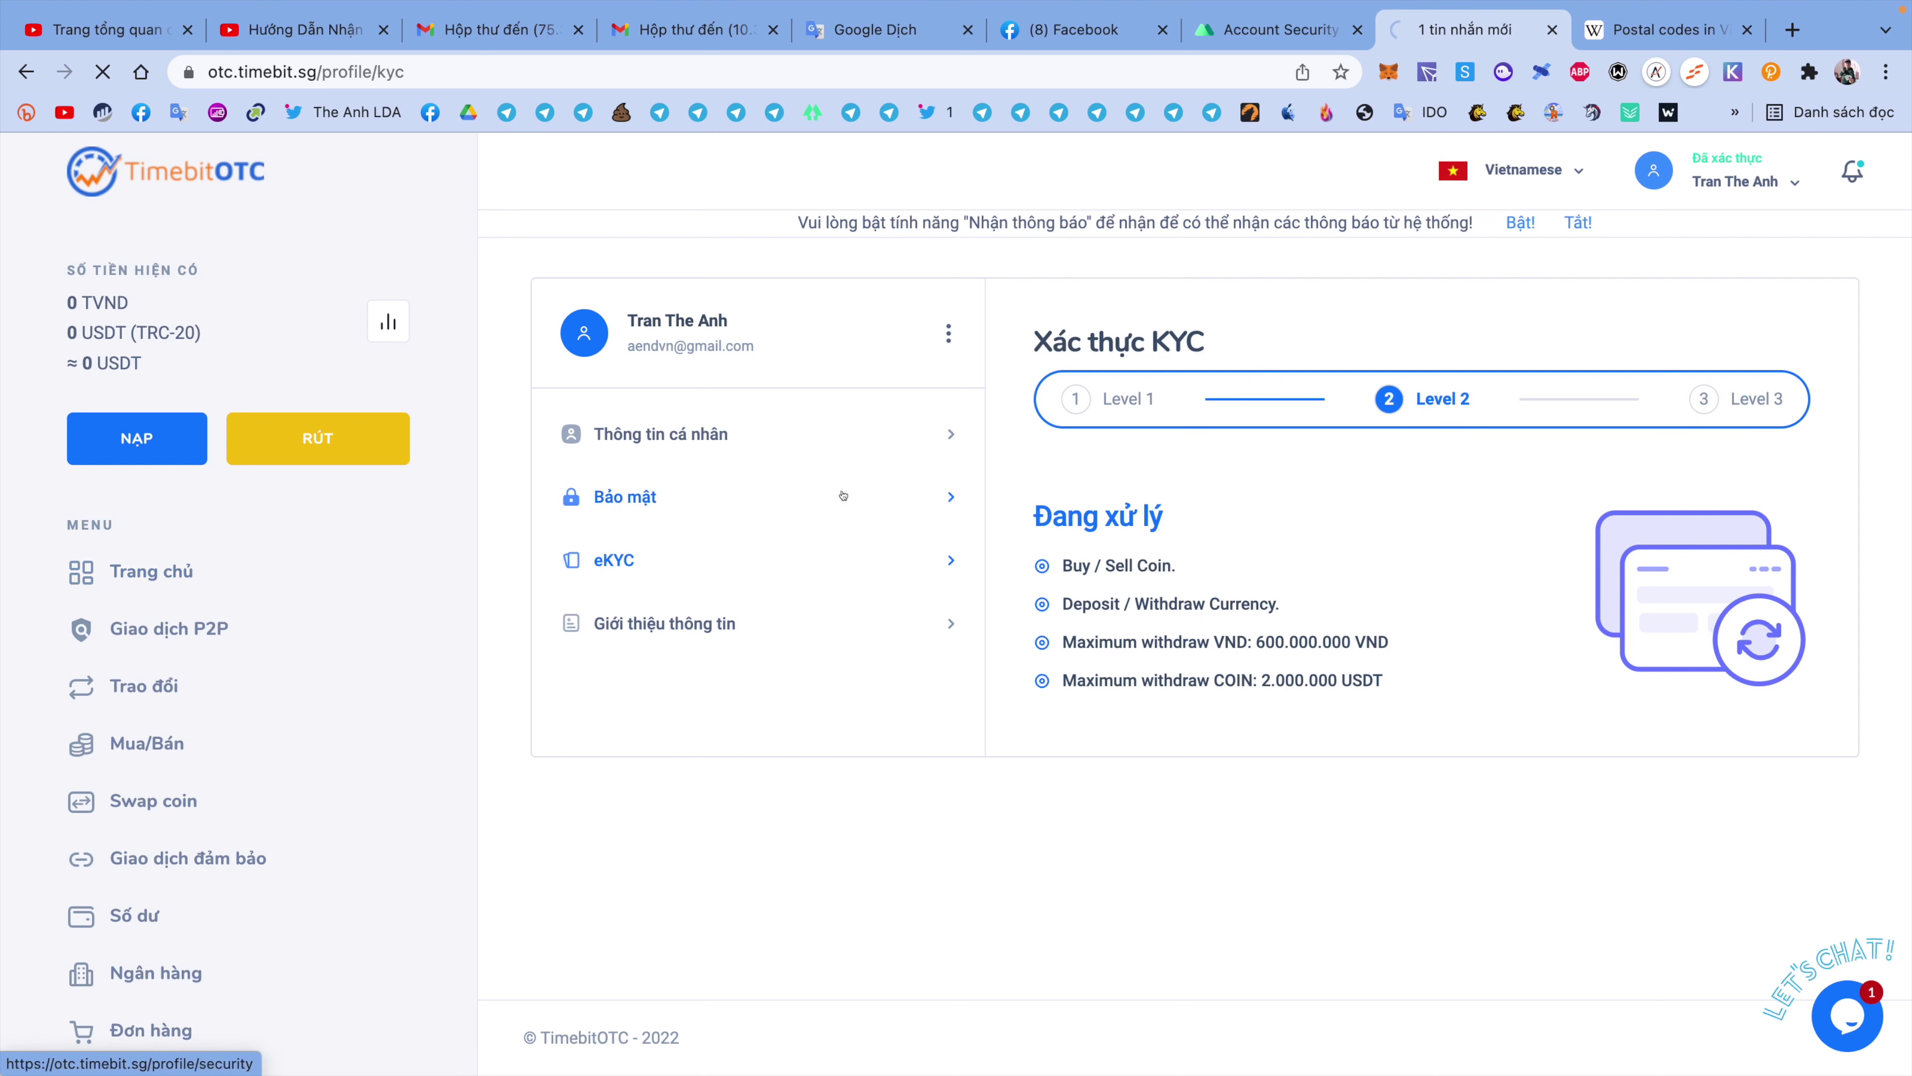
pyautogui.click(959, 428)
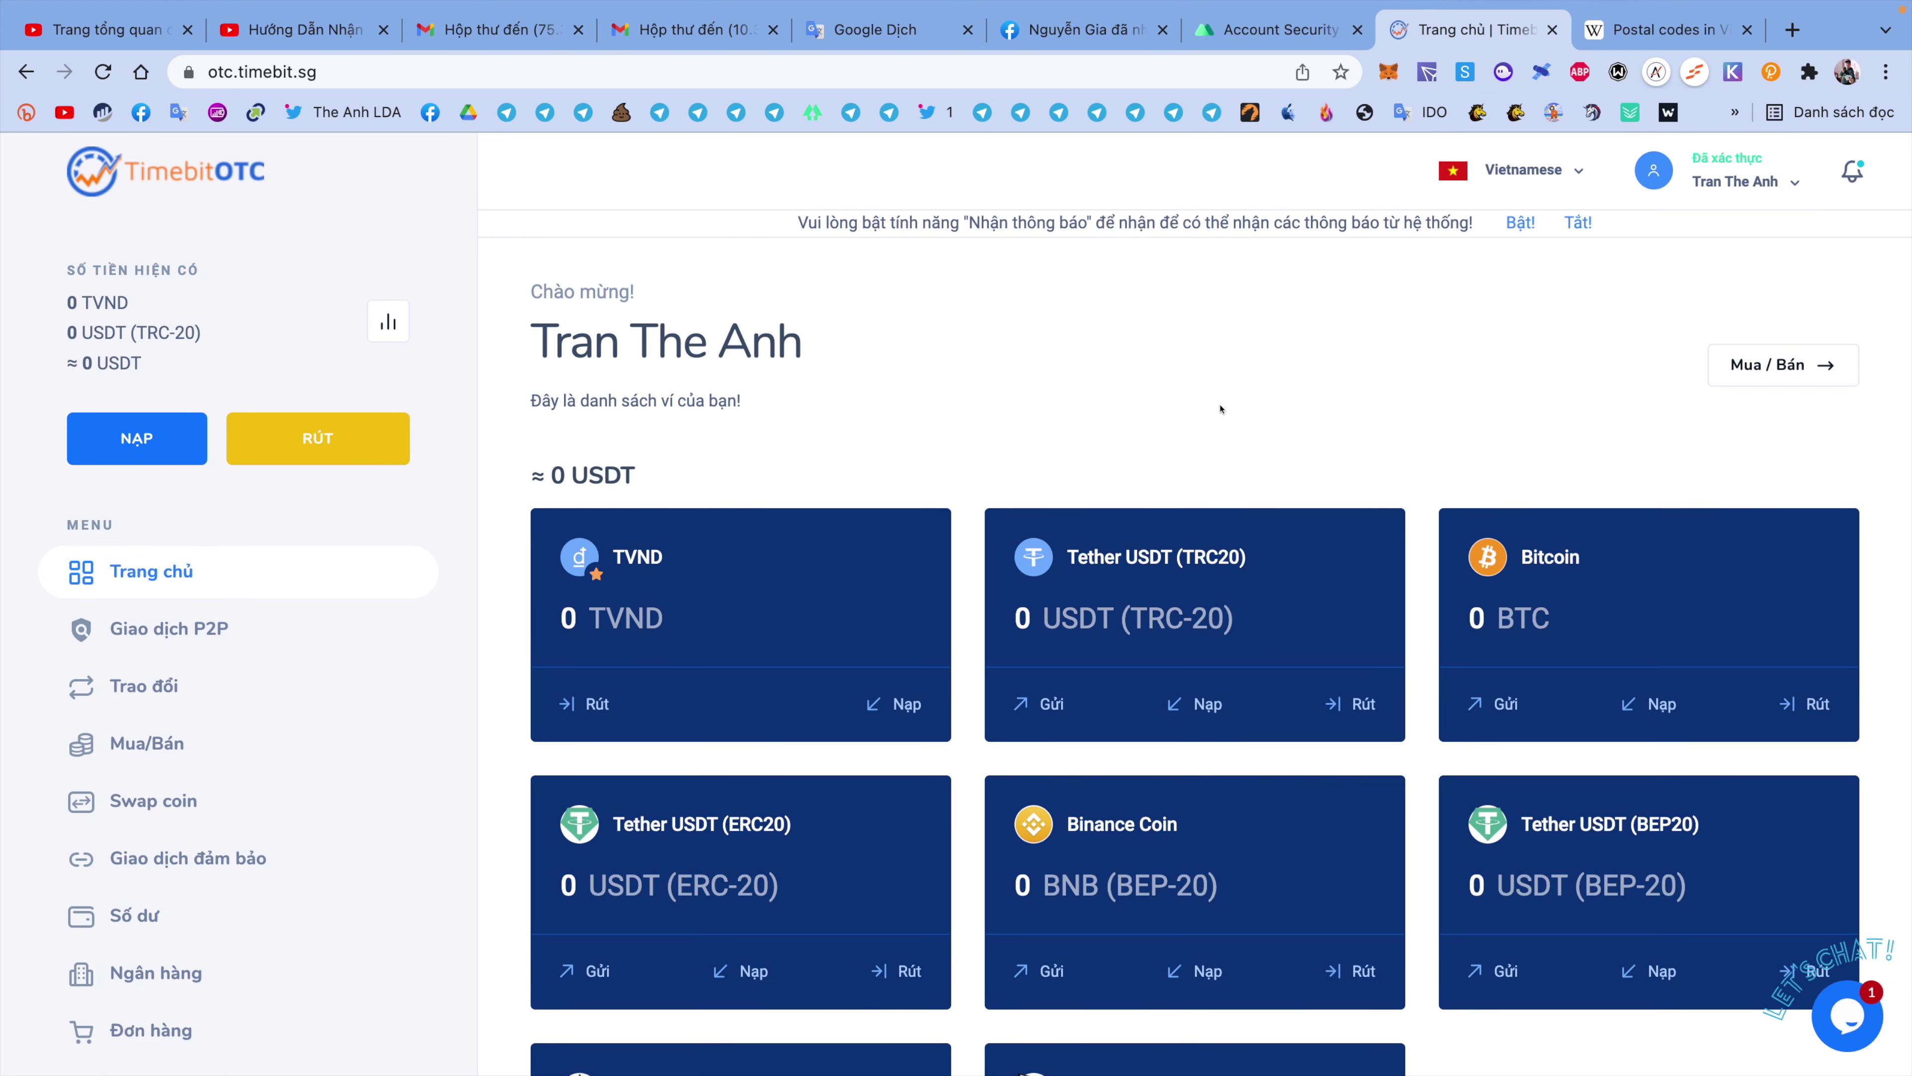
# Scroll through the eight wallet cards, TVND to Ethereum and TRX, all at zero balance.
pyautogui.scroll(-3, 1209, 415)
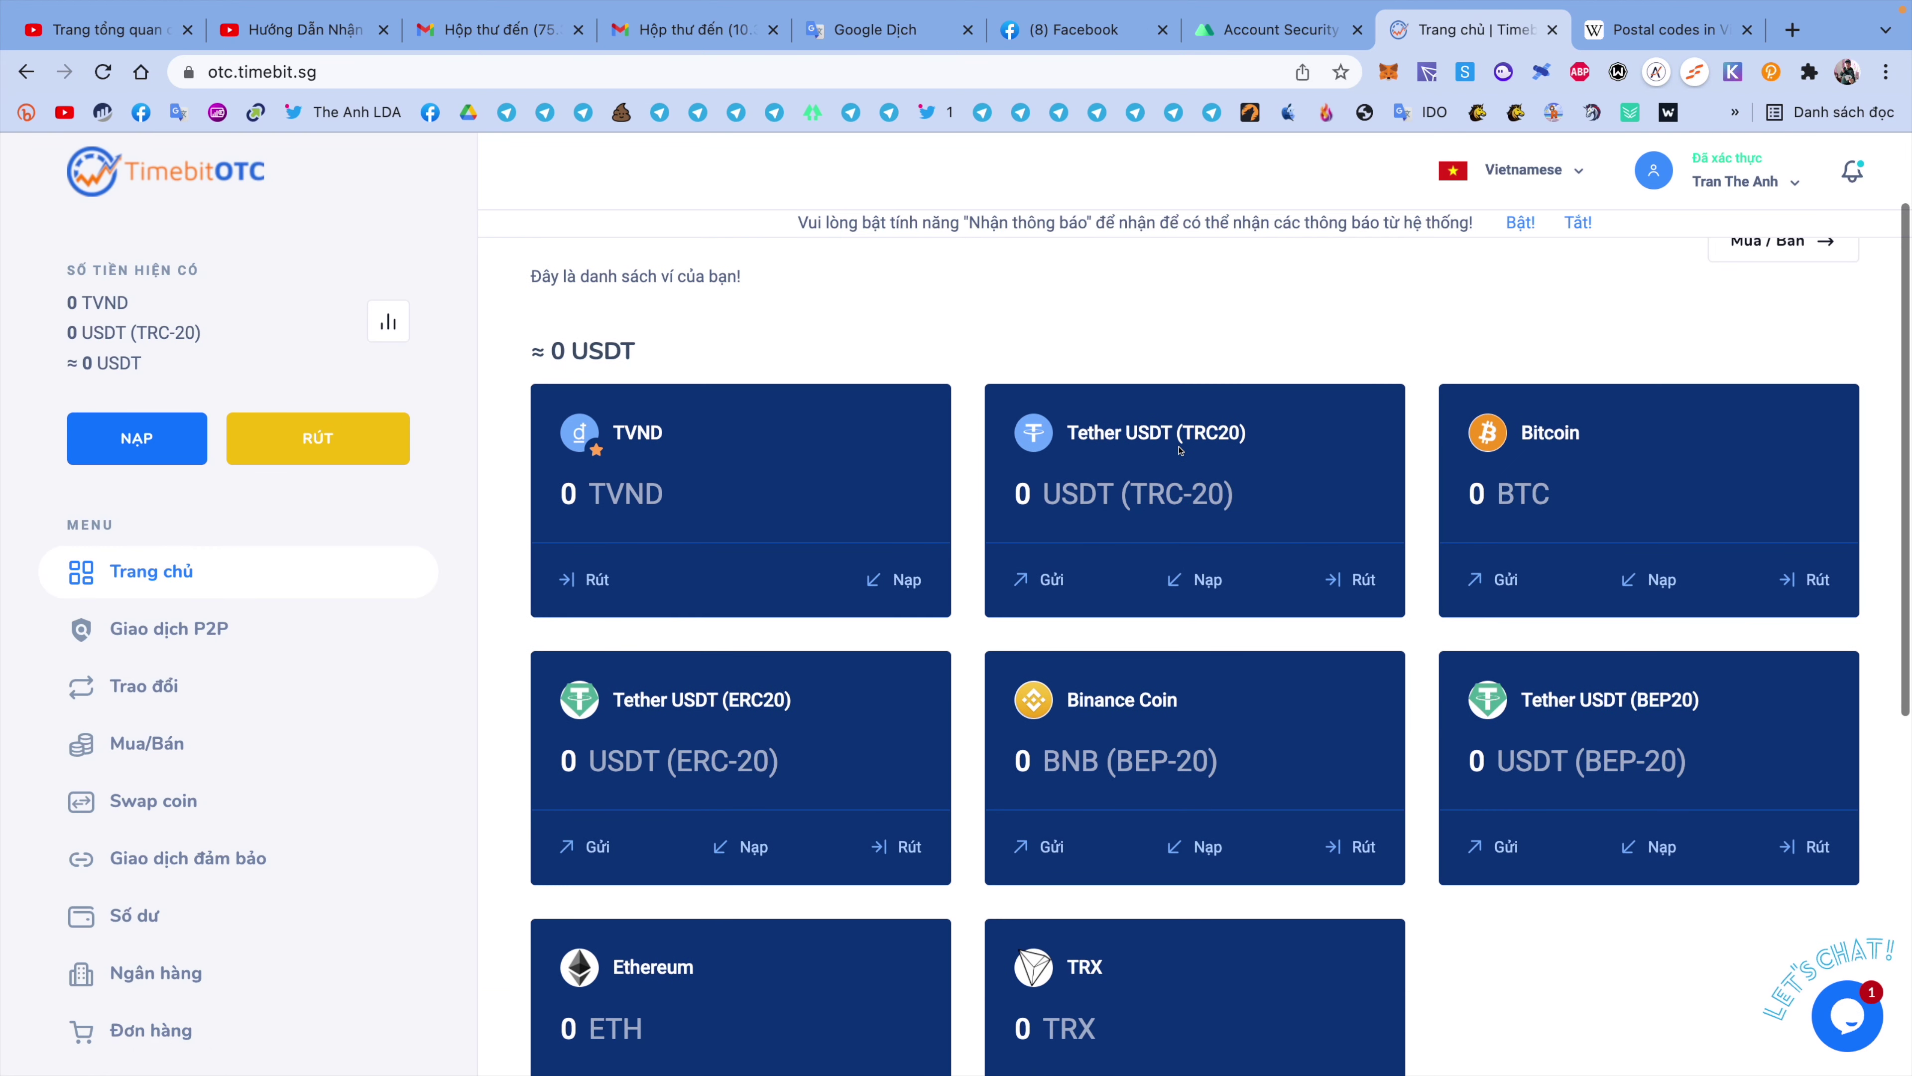
pyautogui.scroll(-1, 1180, 451)
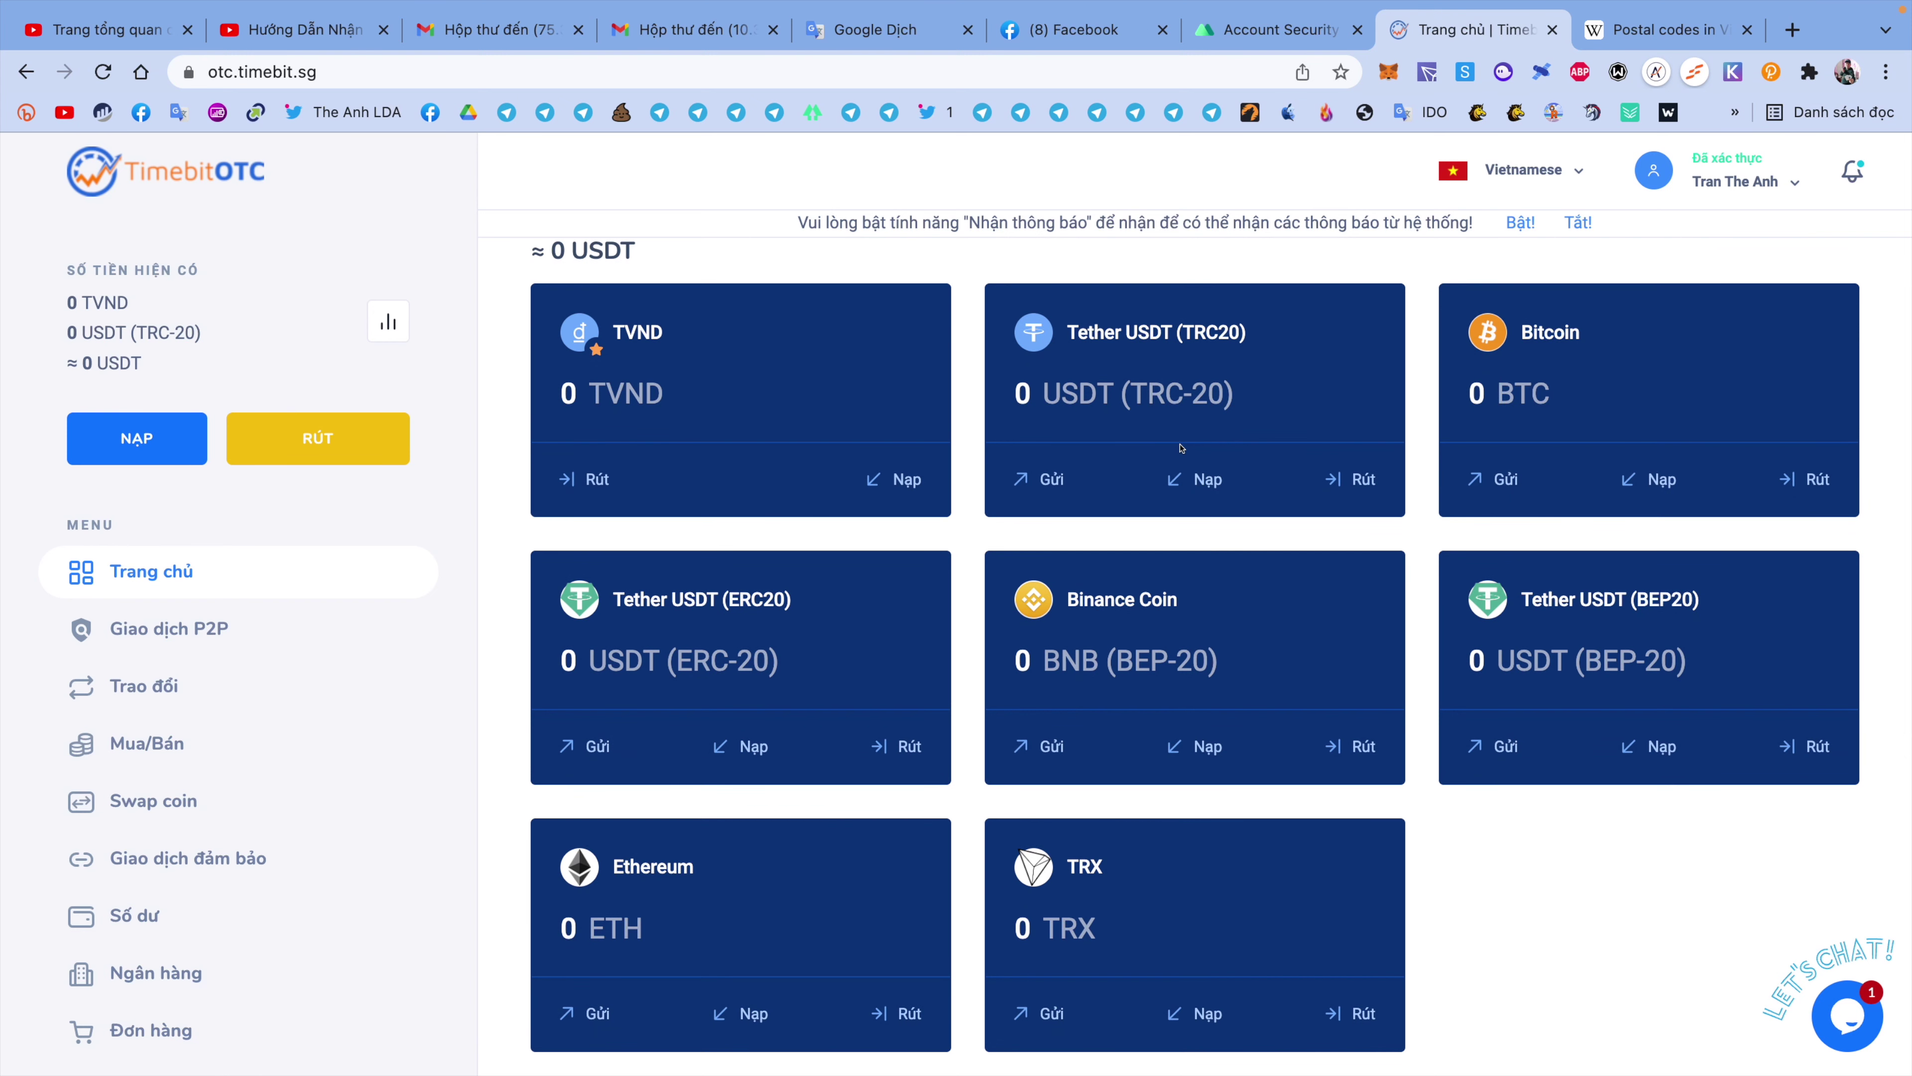
pyautogui.scroll(1, 1182, 448)
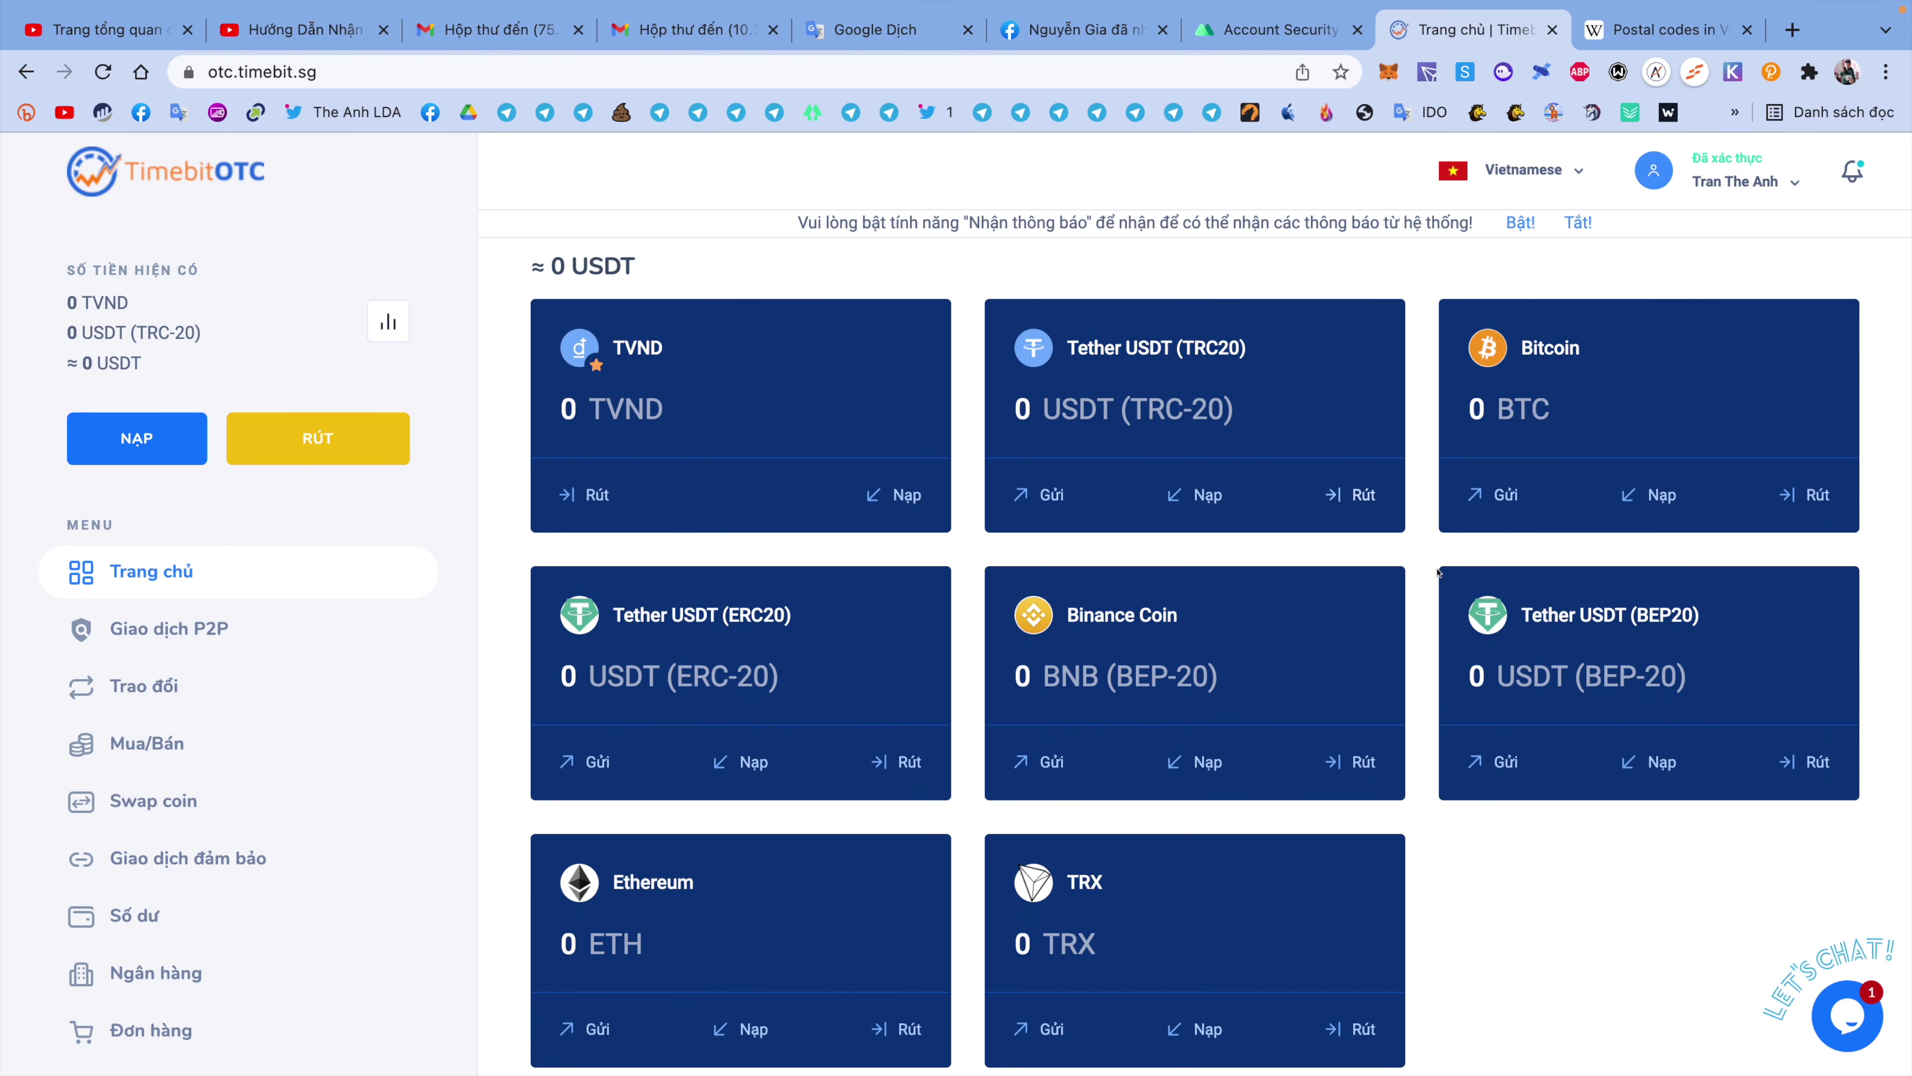